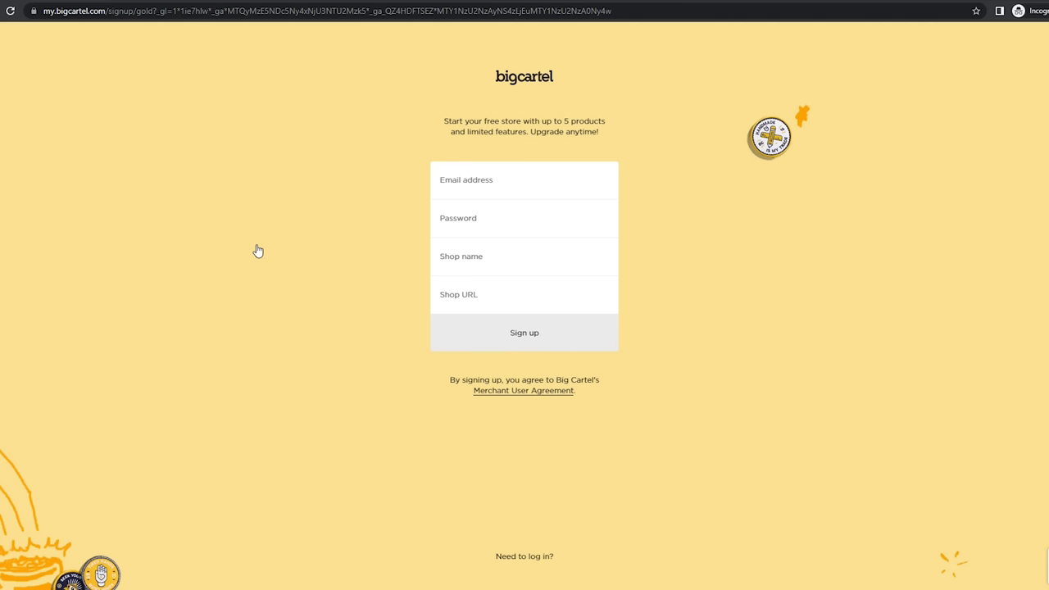
Fill in the account email and shop name to finish creating the new Big Cartel shop
click(470, 190)
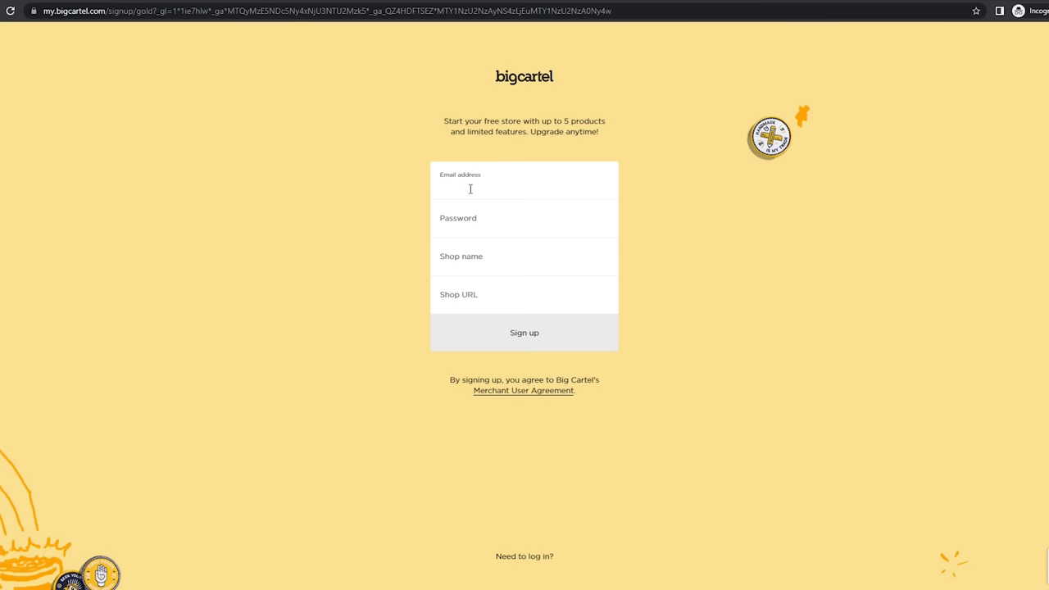
click(538, 266)
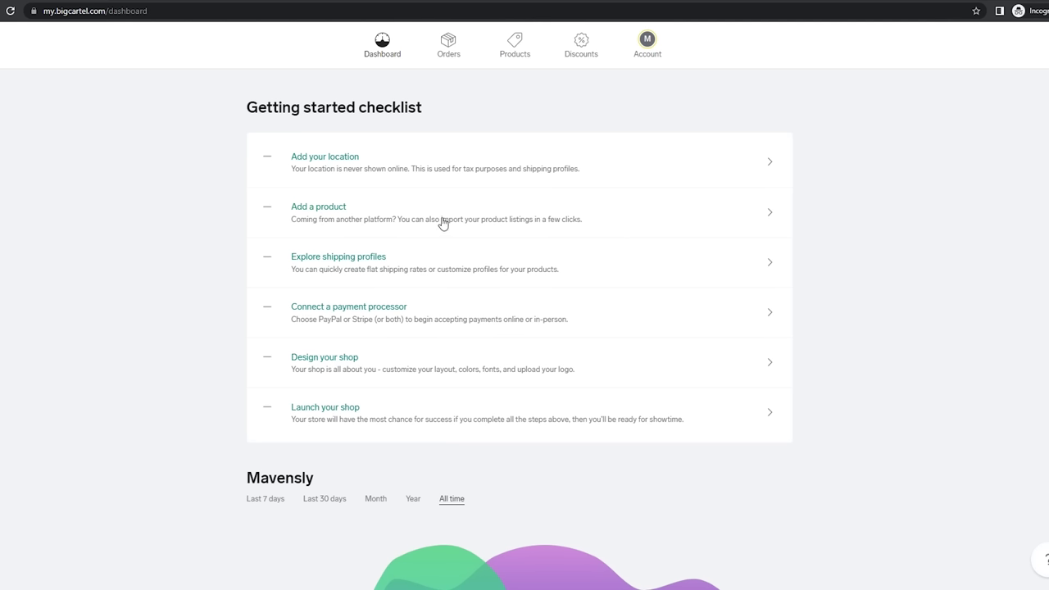
Add a new product past the tour tips and name it 'Rose Bear'
click(668, 222)
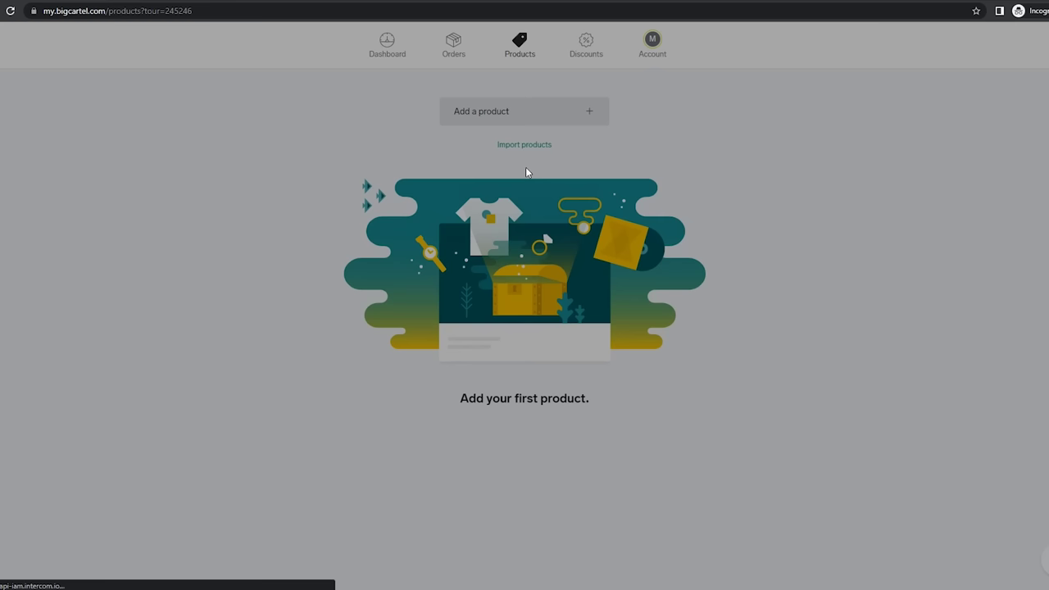
click(587, 215)
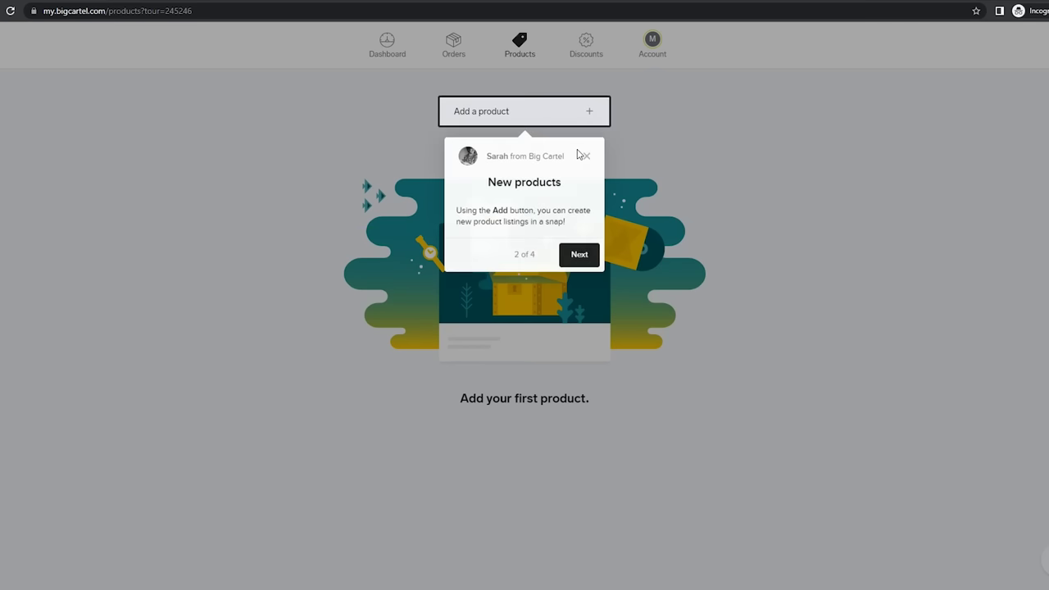
click(584, 158)
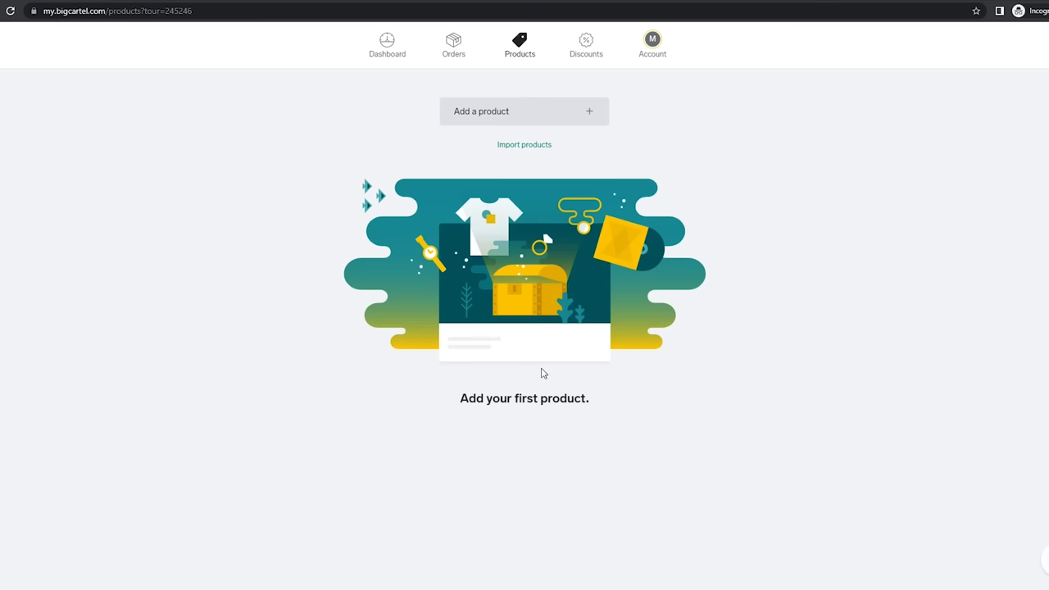
click(517, 399)
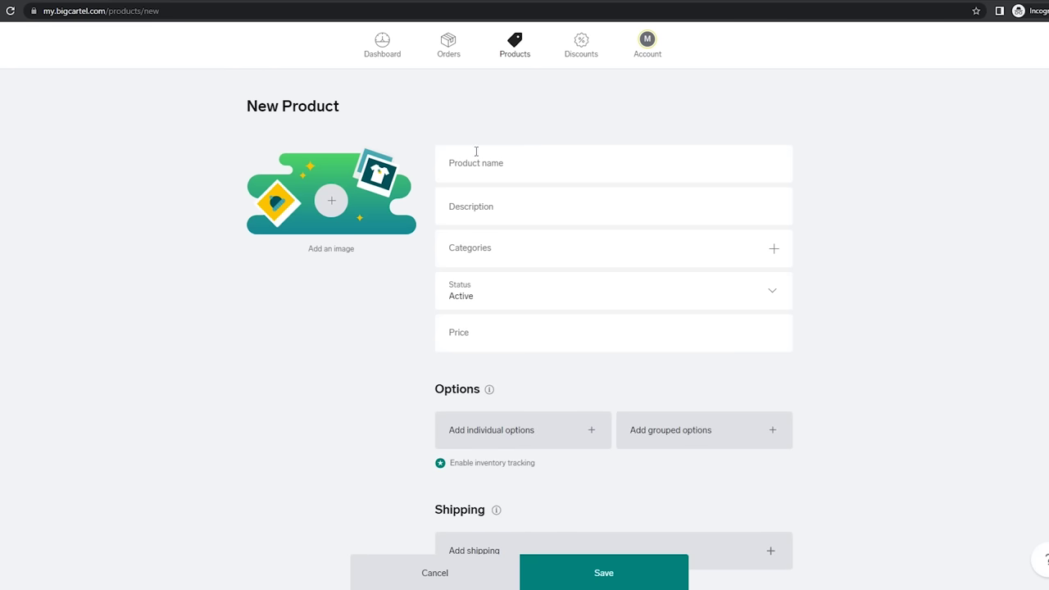
click(527, 164)
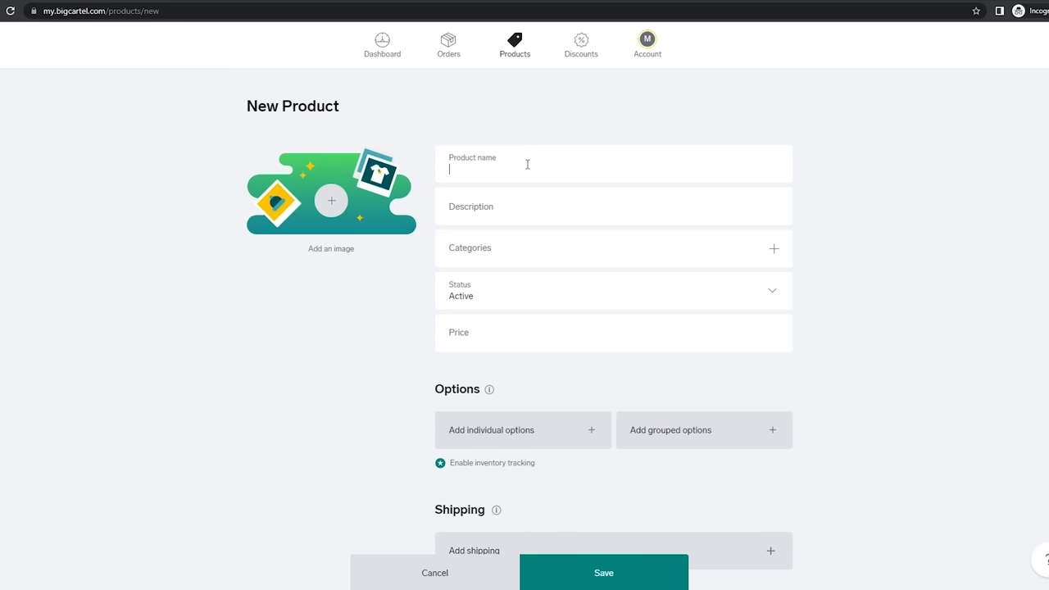
text(Rose Bear)
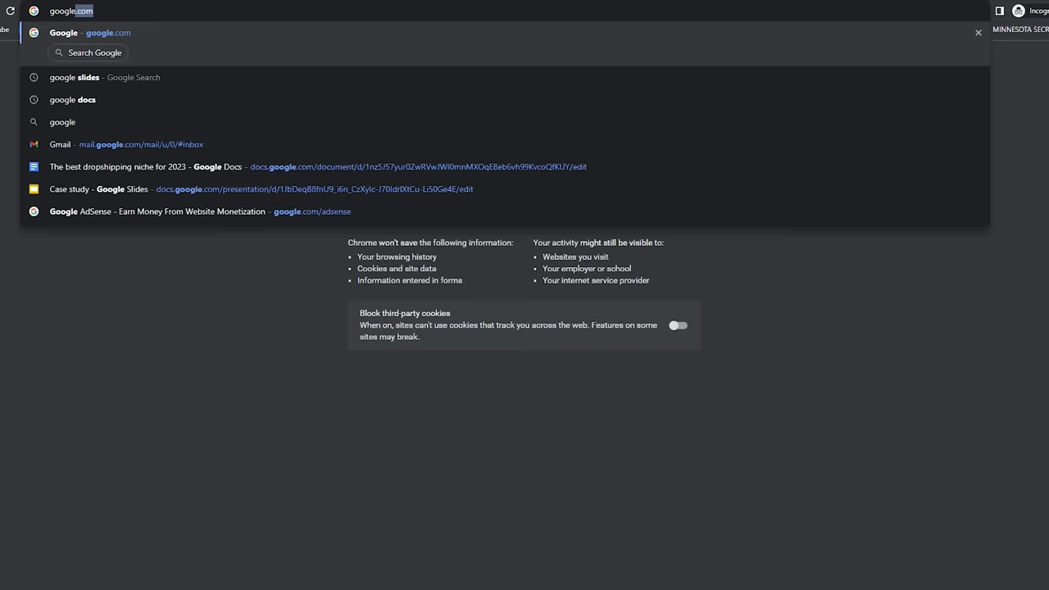
Search Google for 'rose bear + shopify' and scroll down to The Rose Bear result
text(.com)
key(Return)
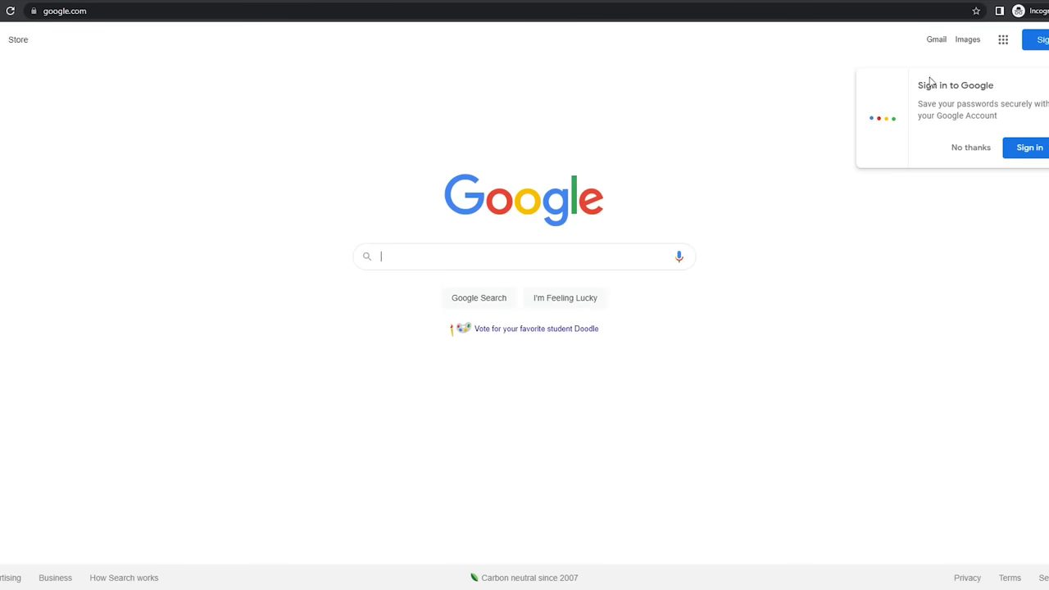
text(rose bea)
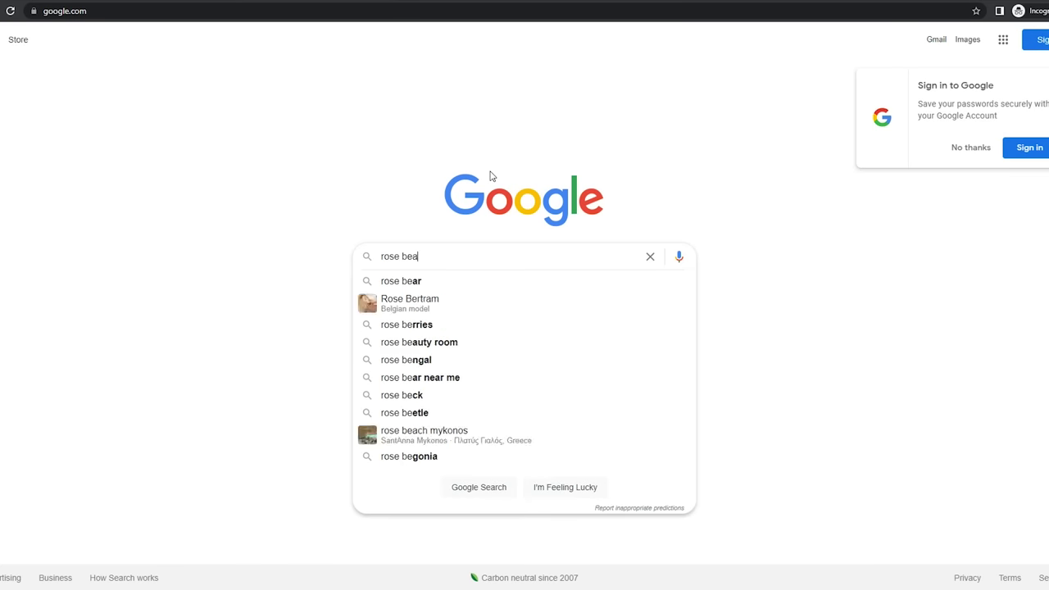
text(r + shopify)
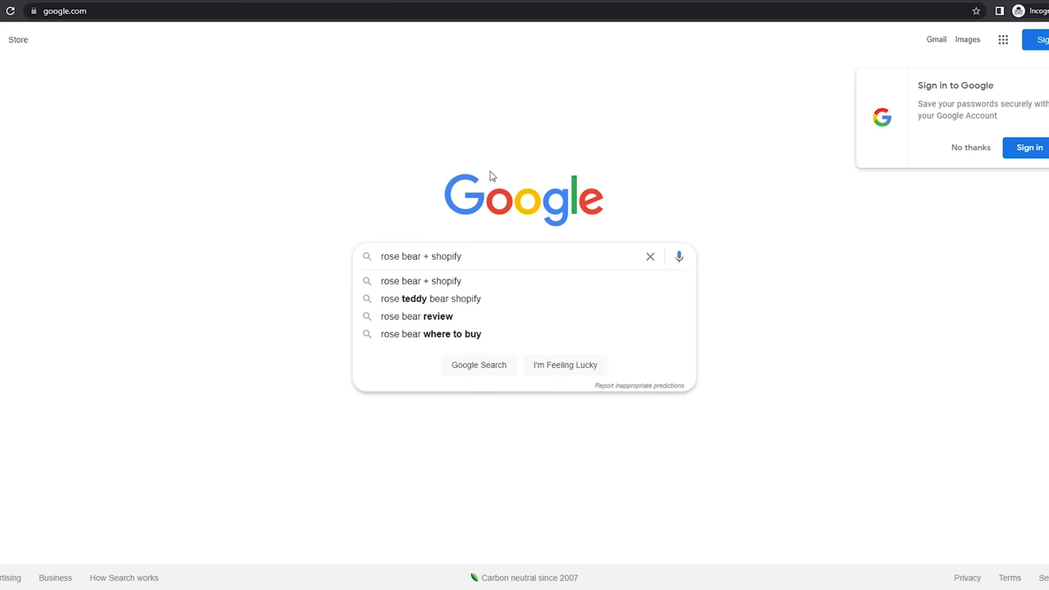
key(Return)
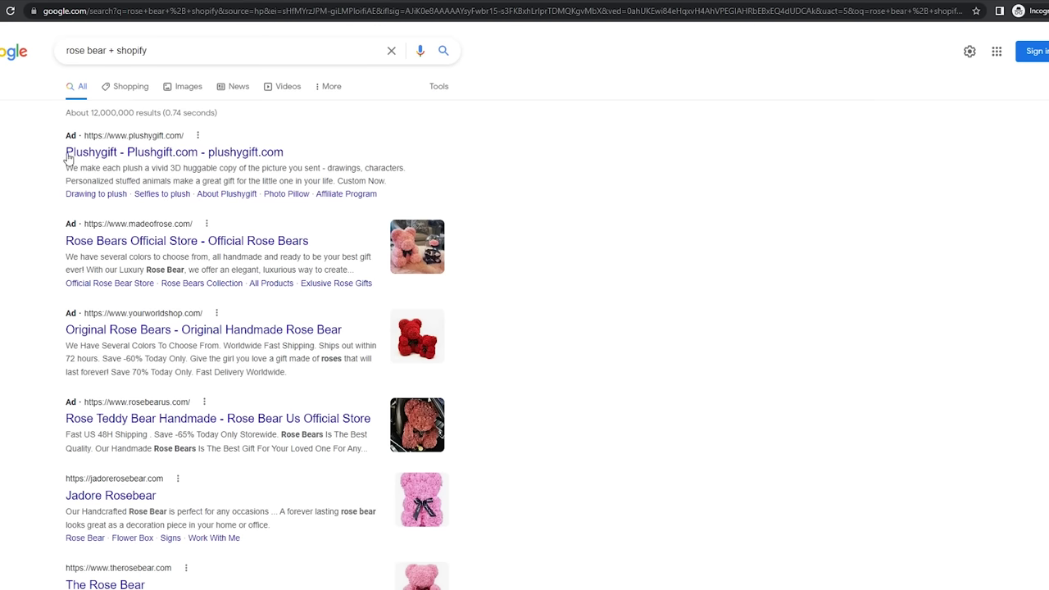
scroll(63, 294, down, 2)
scroll(63, 294, down, 2)
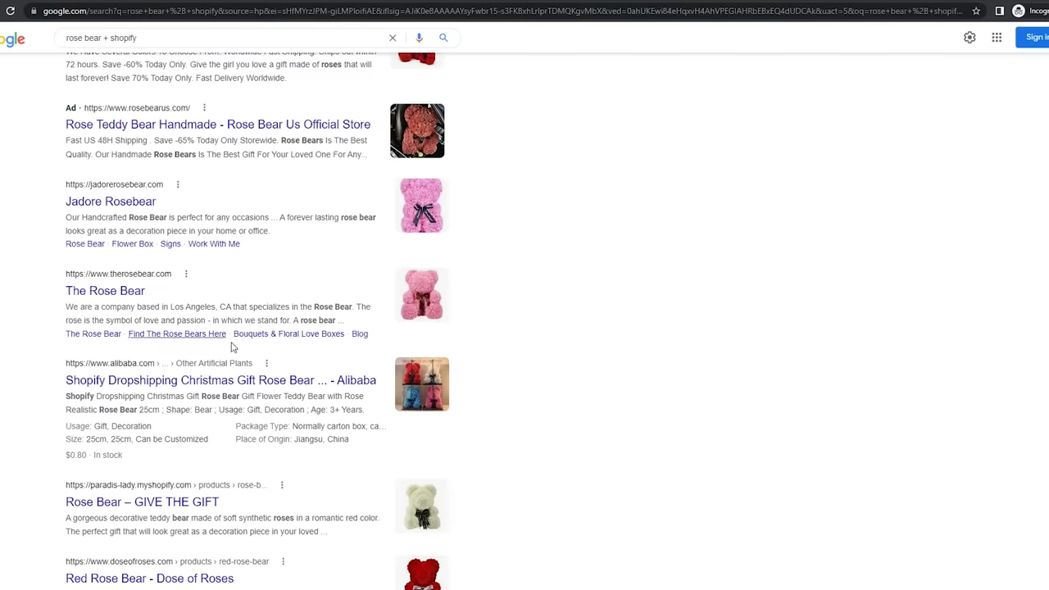
Open The Rose Bear store's website and browse its home page down to the footer
click(106, 296)
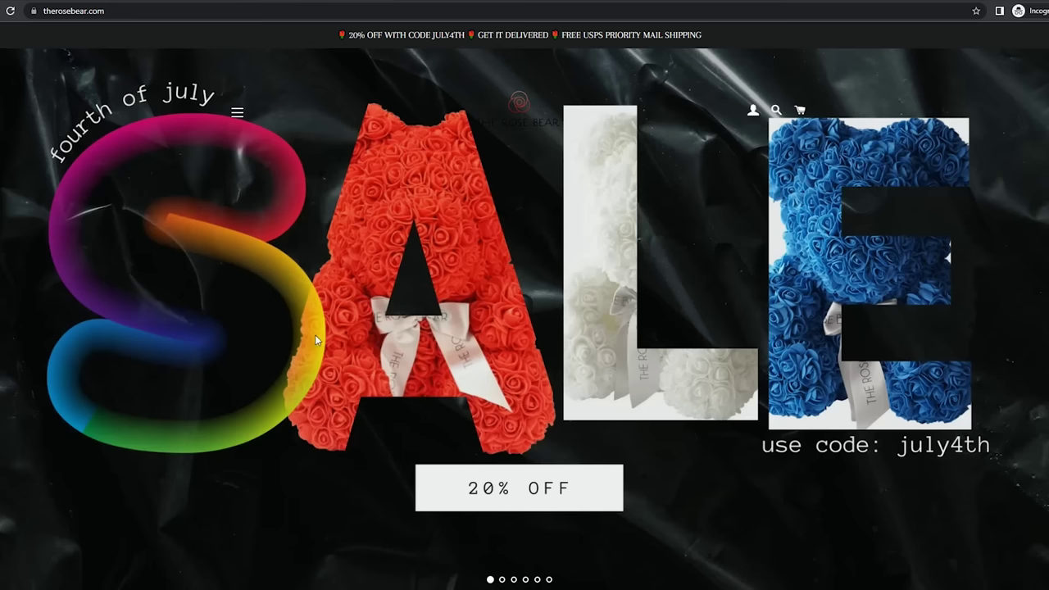
scroll(630, 323, down, 10)
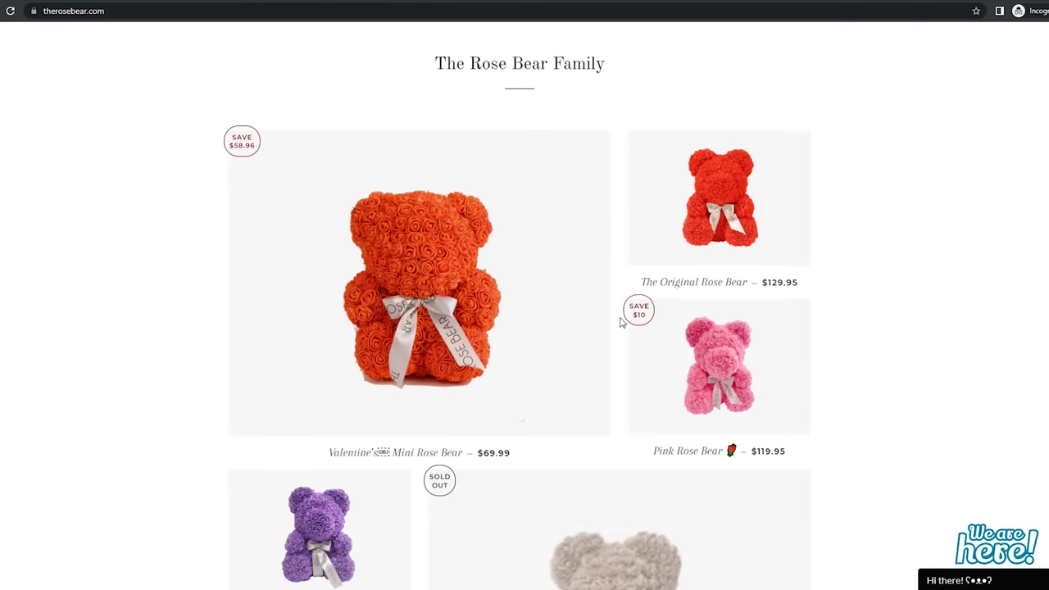
scroll(621, 323, down, 15)
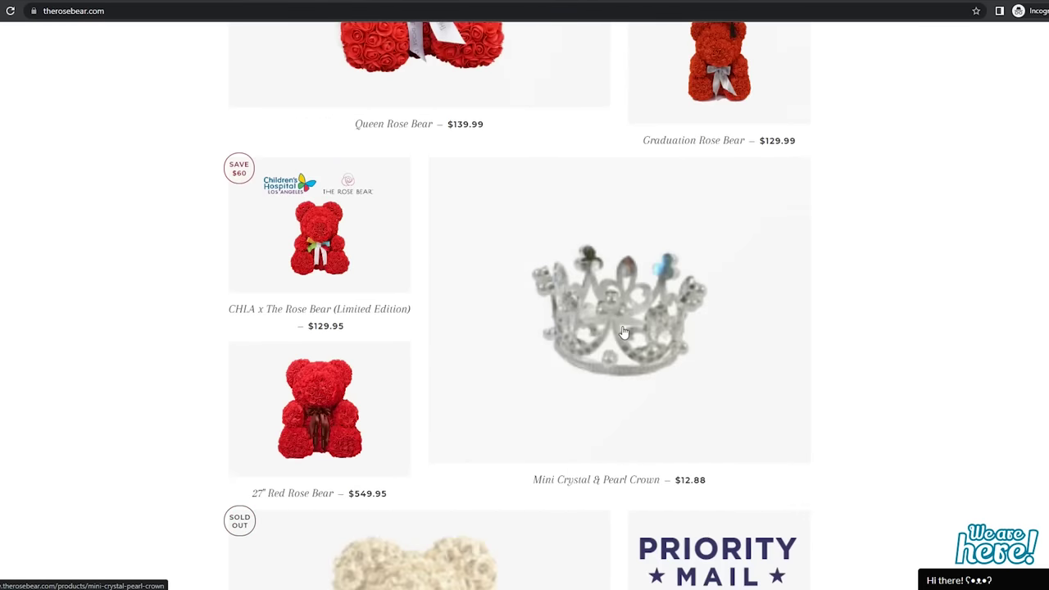
scroll(631, 349, down, 10)
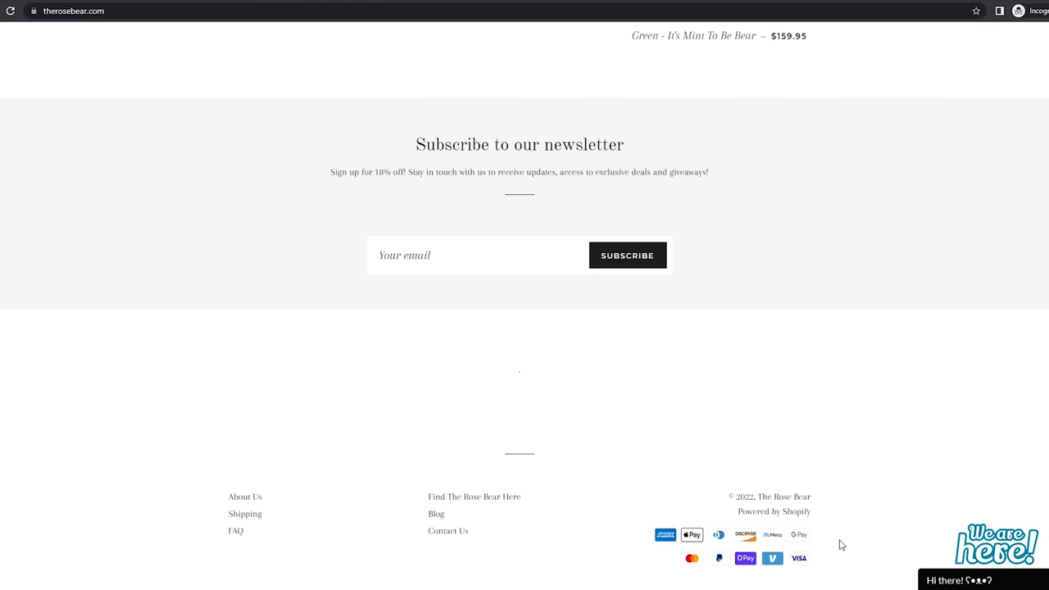
drag(823, 516, 736, 516)
click(777, 371)
scroll(749, 398, up, 15)
Select the pink rose bear with red heart product's description to paste into Big Cartel's Description box
click(348, 304)
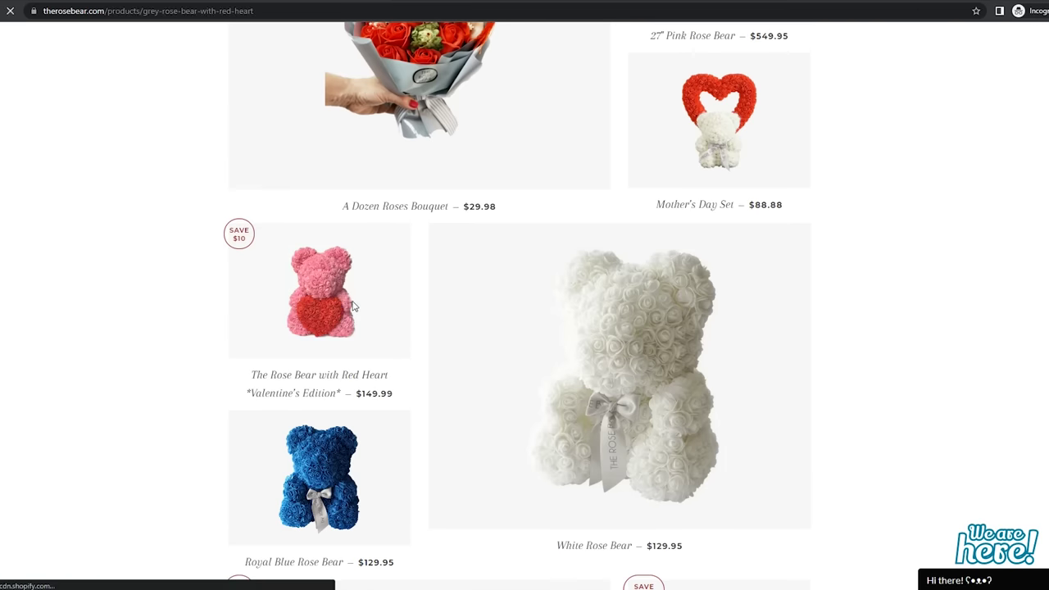
scroll(662, 321, down, 6)
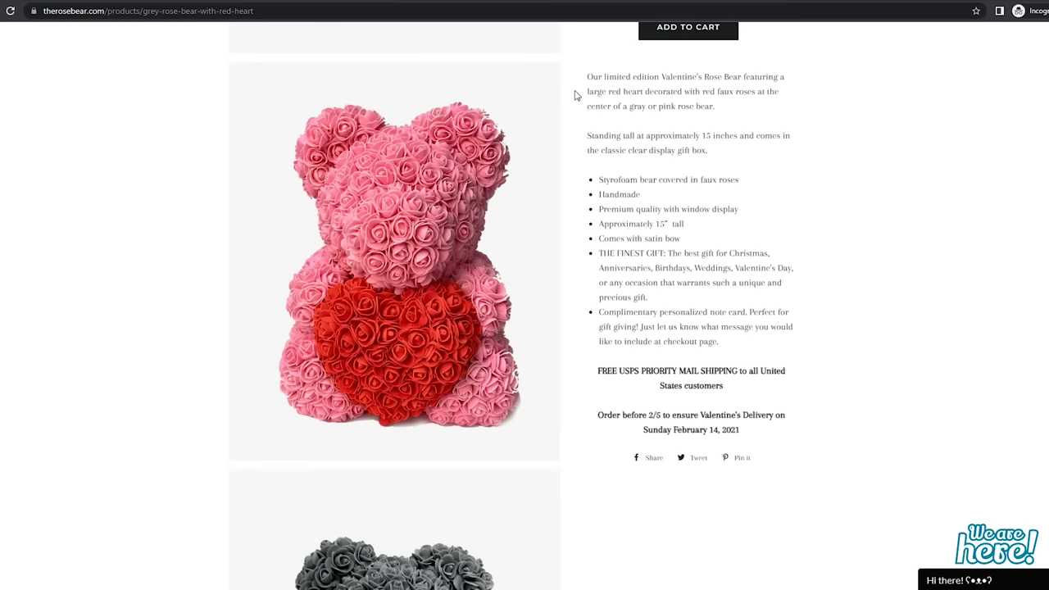
drag(585, 77, 866, 368)
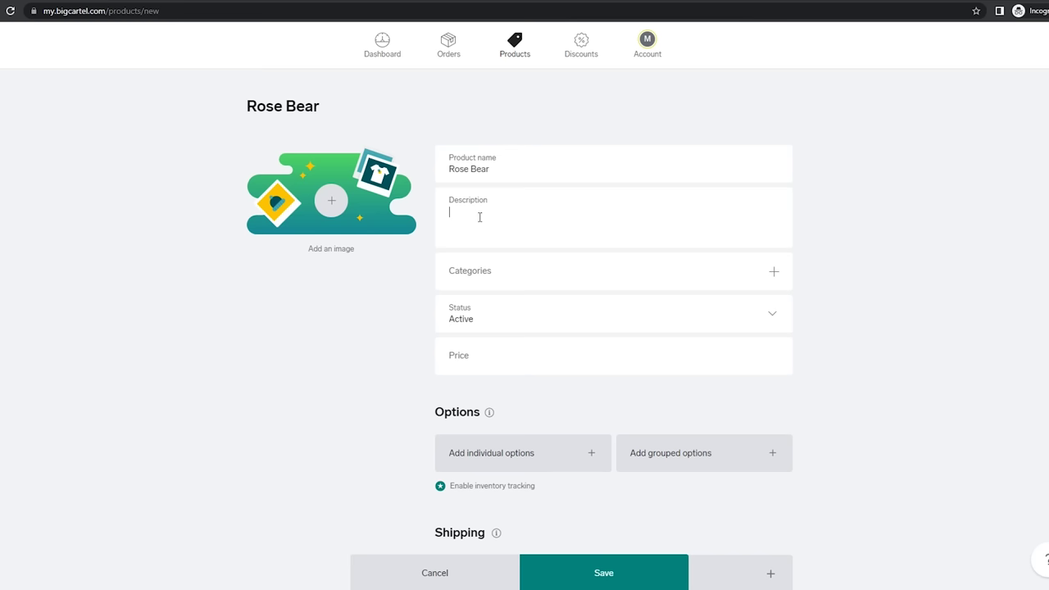
right_click(480, 220)
Paste the copied competitor description into the Big Cartel Description box
click(507, 312)
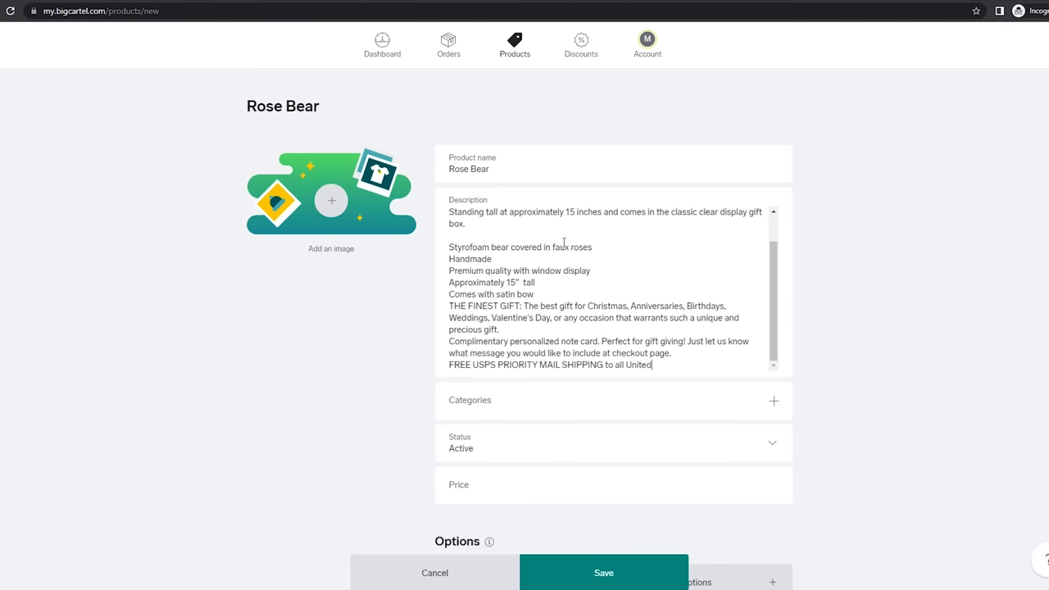
scroll(601, 291, up, 1)
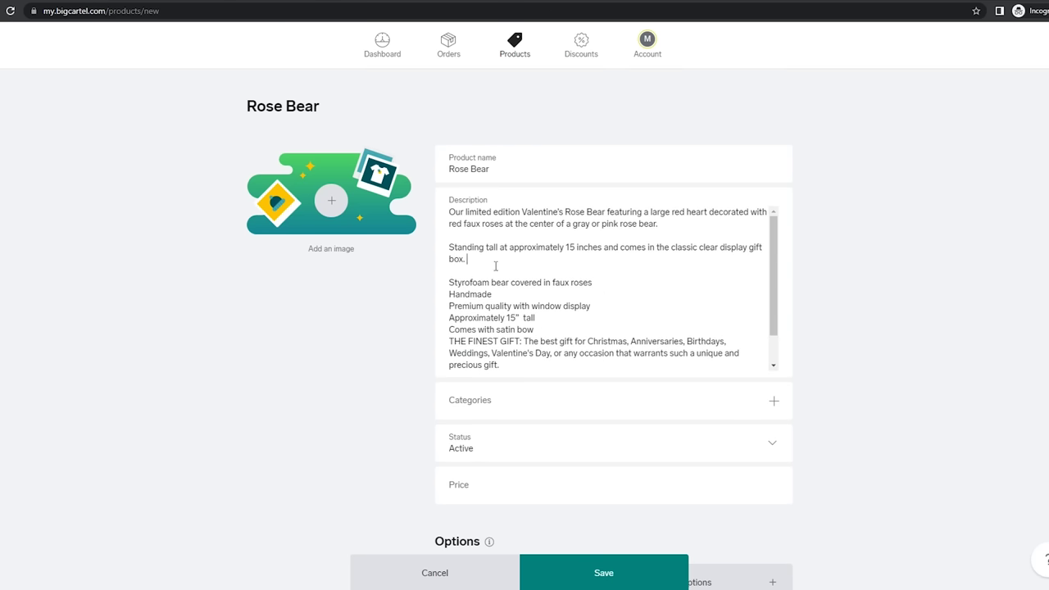
click(685, 266)
scroll(565, 332, down, 4)
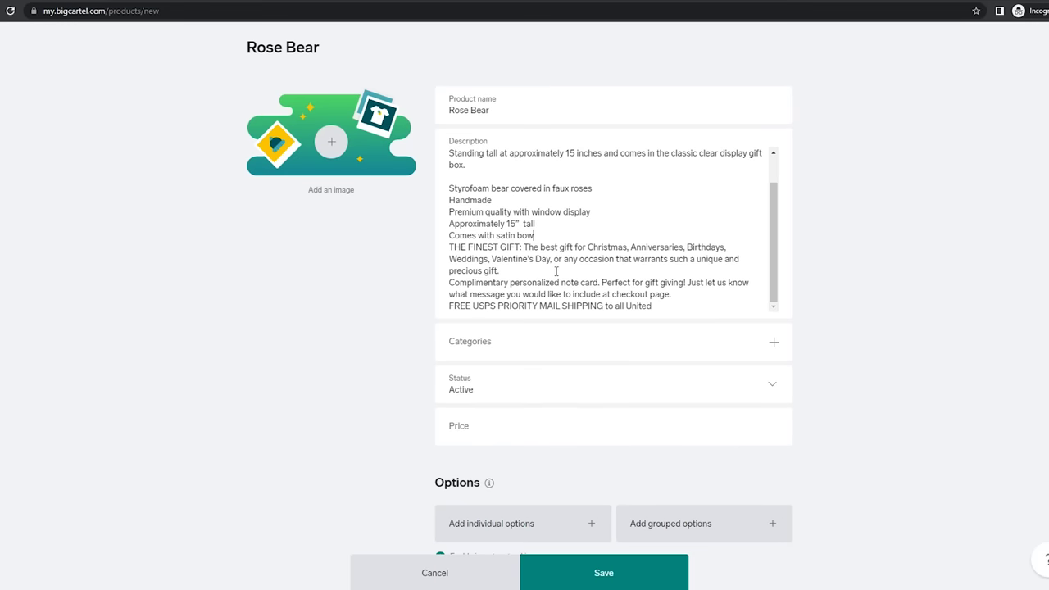
Insert blank lines before 'THE FINEST GIFT' and after 'precious gift.' in the description
key(Return)
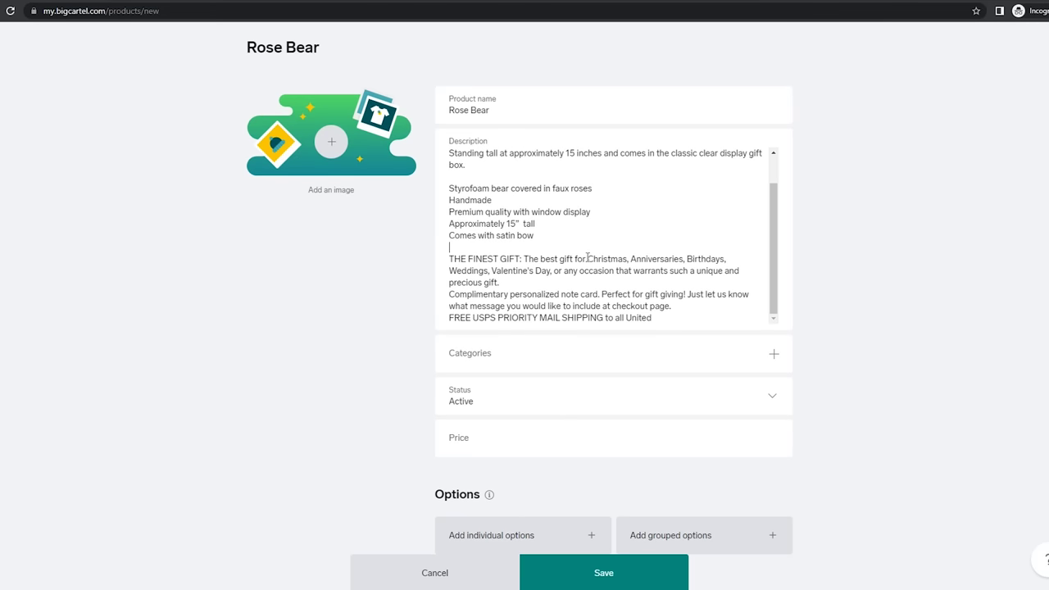
scroll(550, 271, down, 1)
click(522, 223)
key(Return)
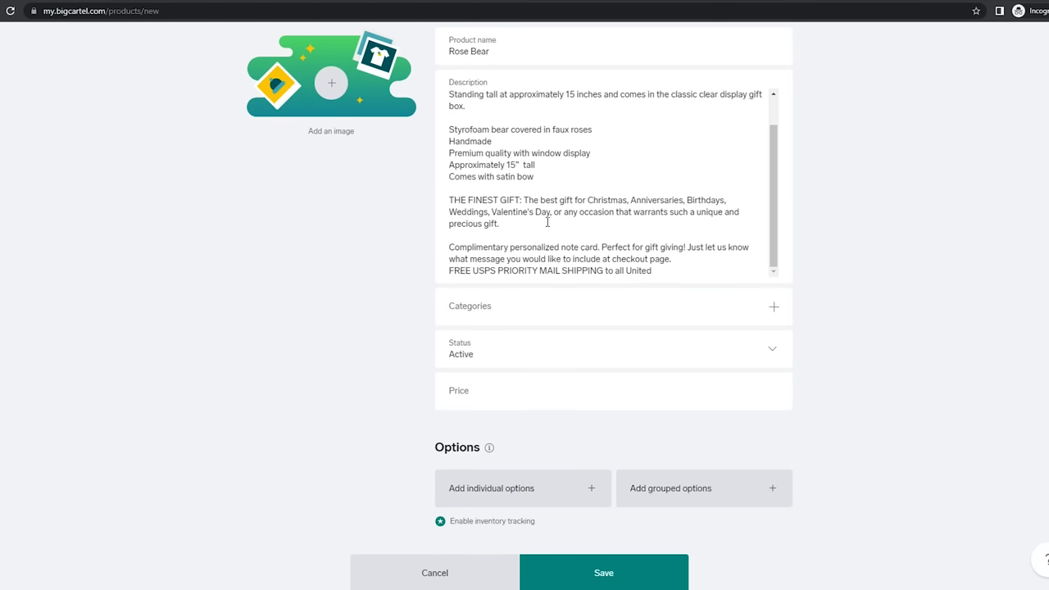
scroll(547, 222, down, 1)
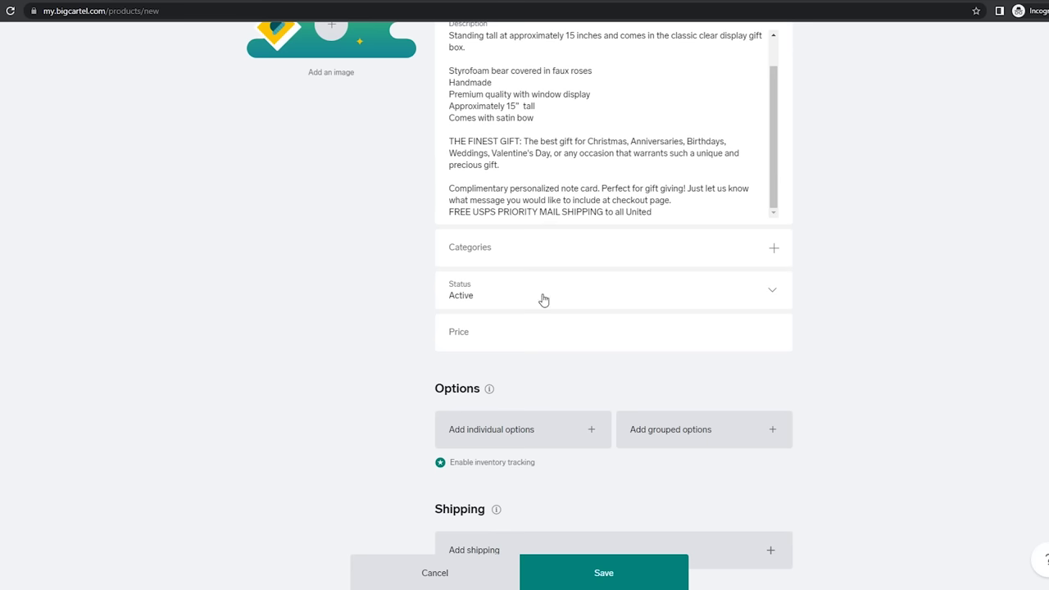
click(488, 335)
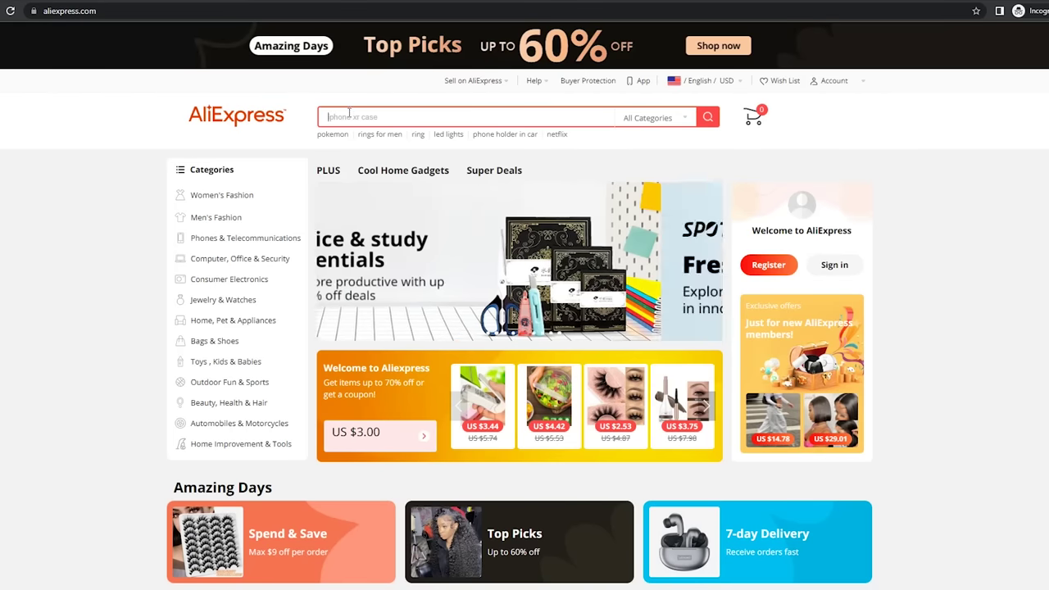
Search AliExpress for 'rose bear' and scroll through the listings and their prices
text(rose bear)
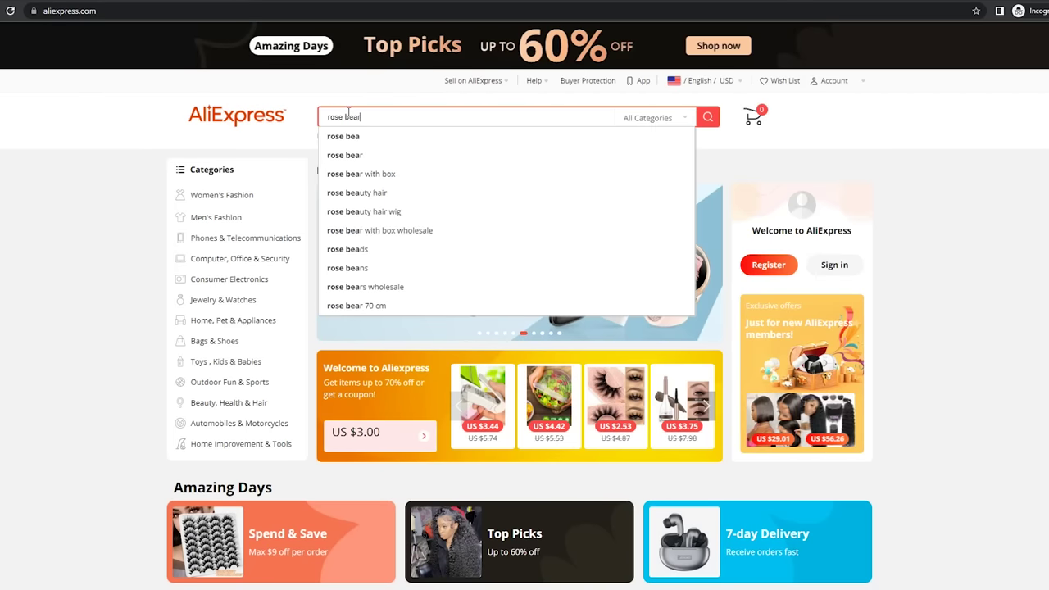
key(Return)
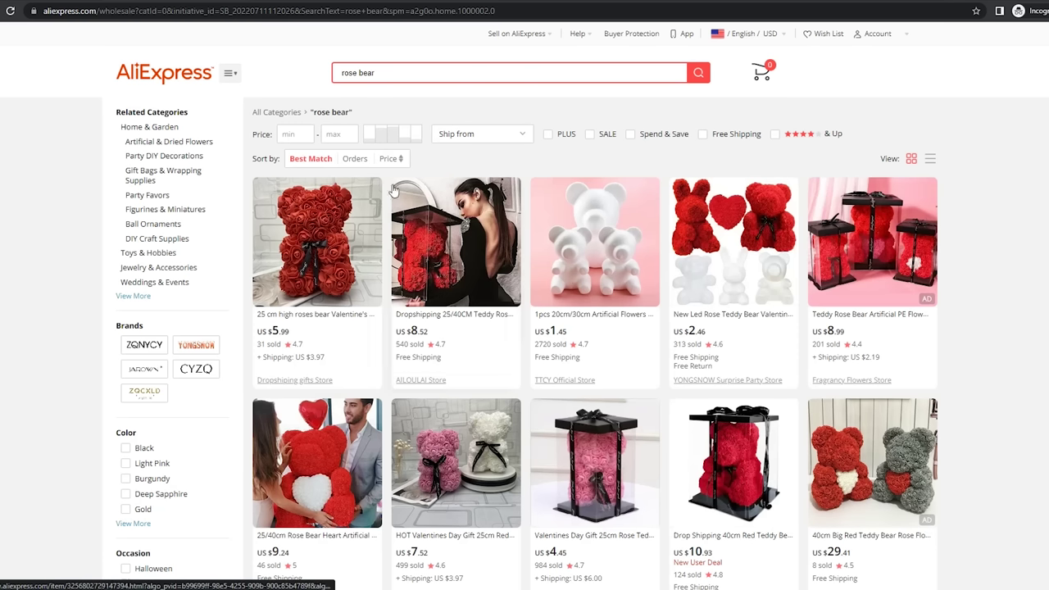
scroll(655, 393, down, 2)
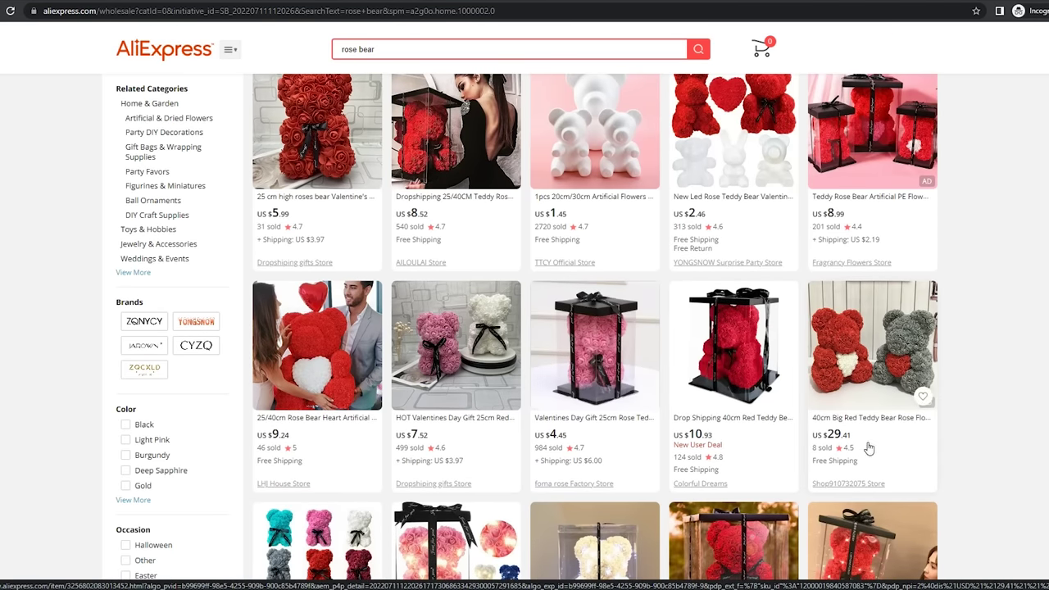
scroll(852, 450, down, 3)
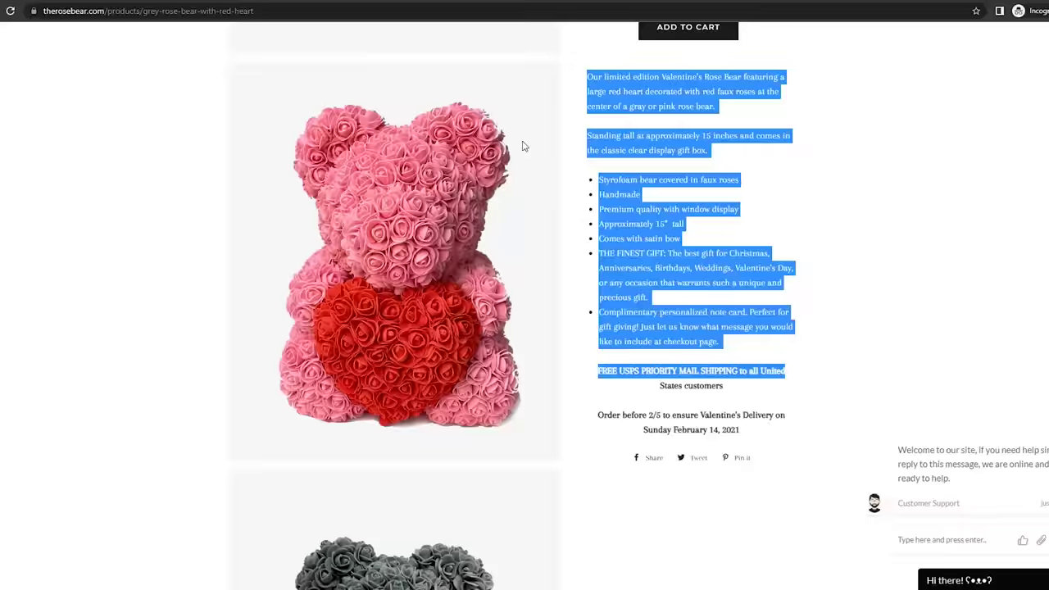
Check the competitor's 149.99 sale price, then set the Big Cartel Price to $99.99
scroll(522, 146, up, 6)
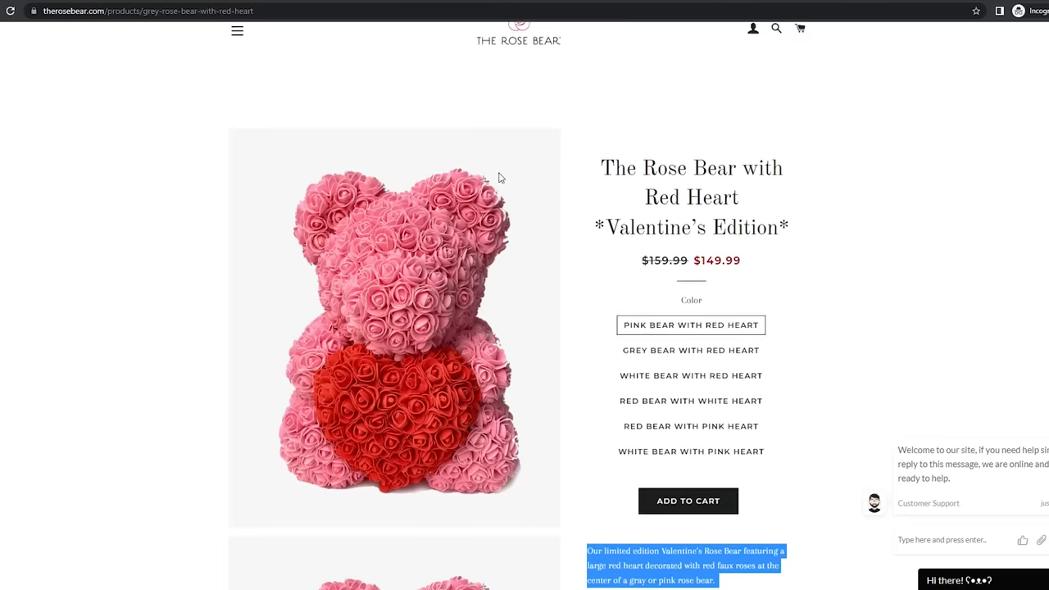
drag(749, 325, 700, 324)
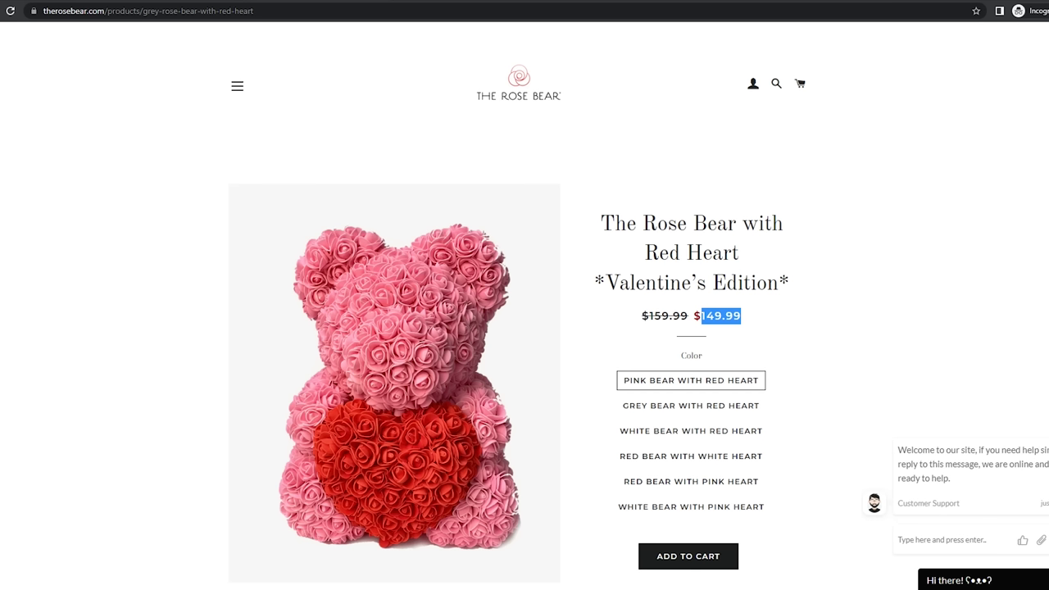
click(399, 5)
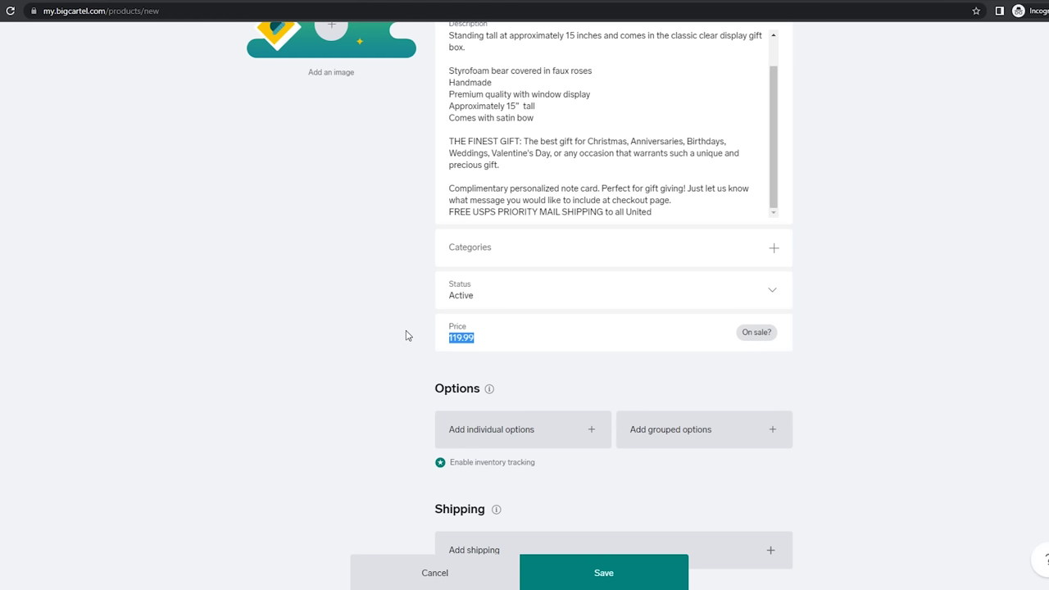
text($99.99)
Mark the Rose Bear product's $99.99 price as on sale
click(754, 339)
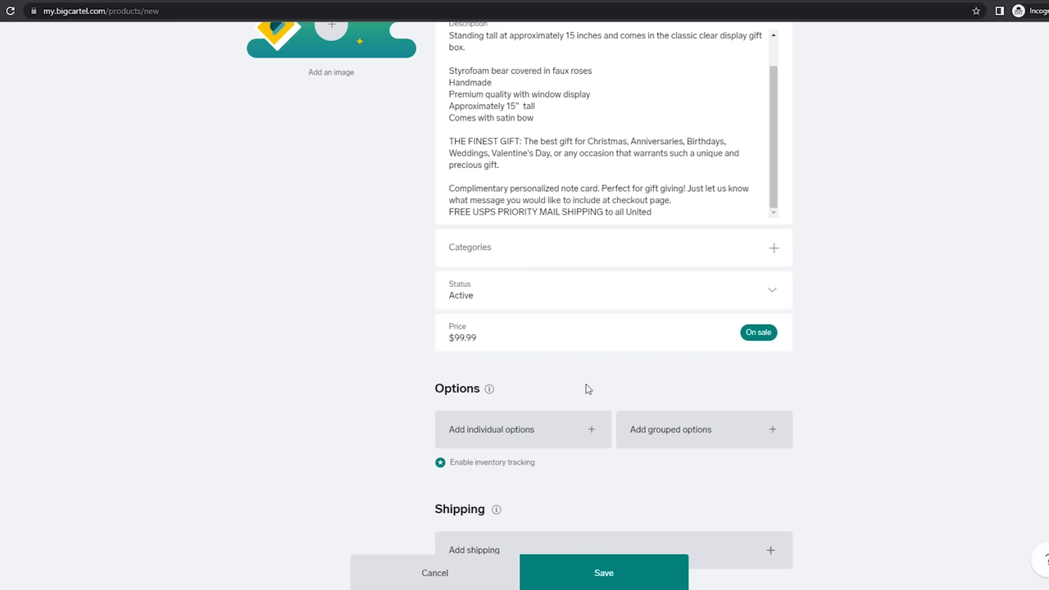
scroll(623, 298, down, 2)
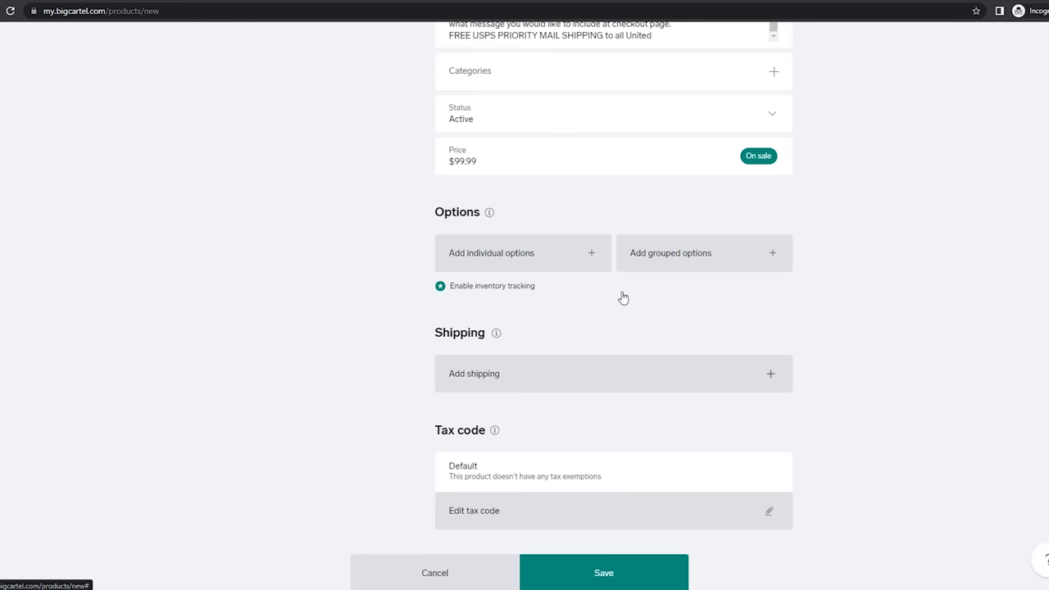
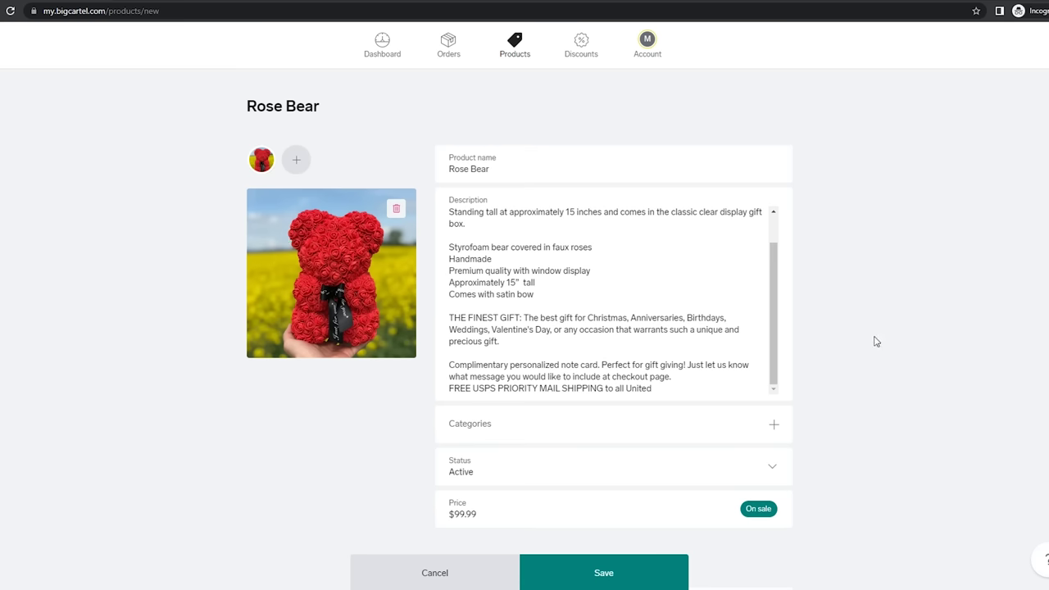
Save the new Rose Bear product
scroll(823, 422, down, 9)
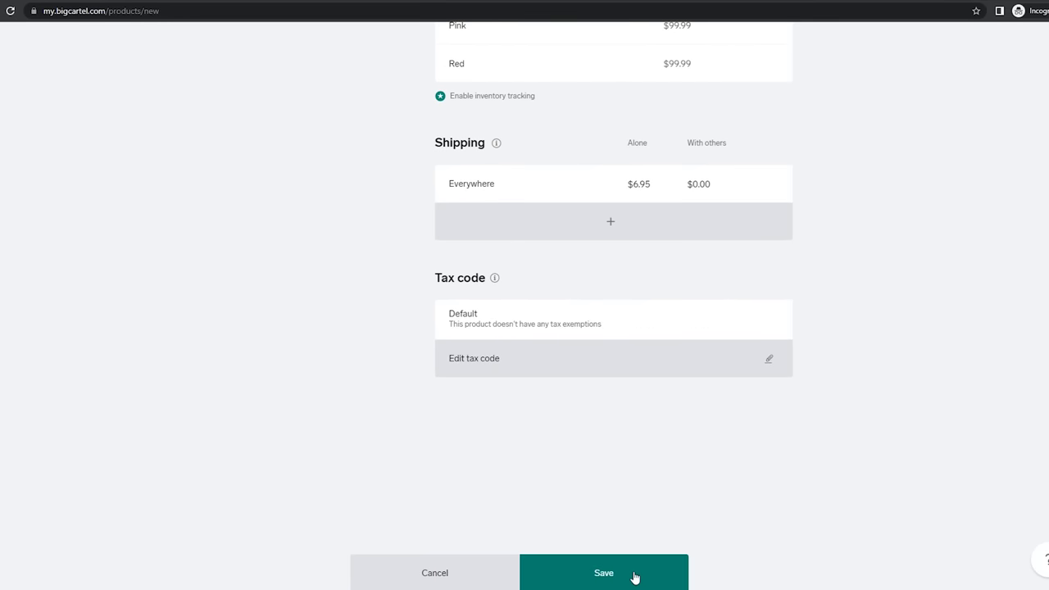
click(635, 577)
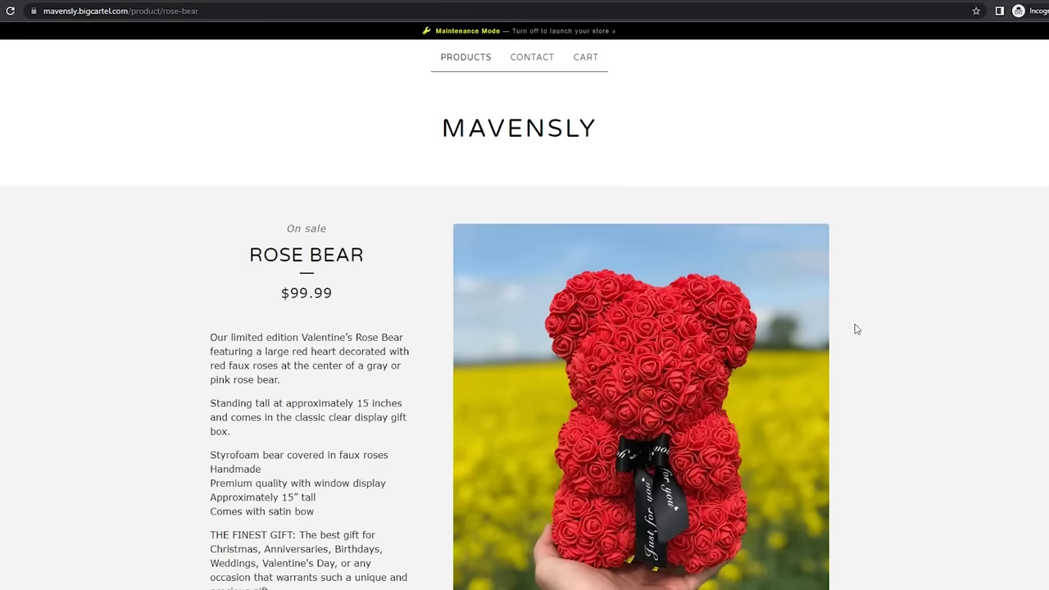
scroll(860, 324, down, 2)
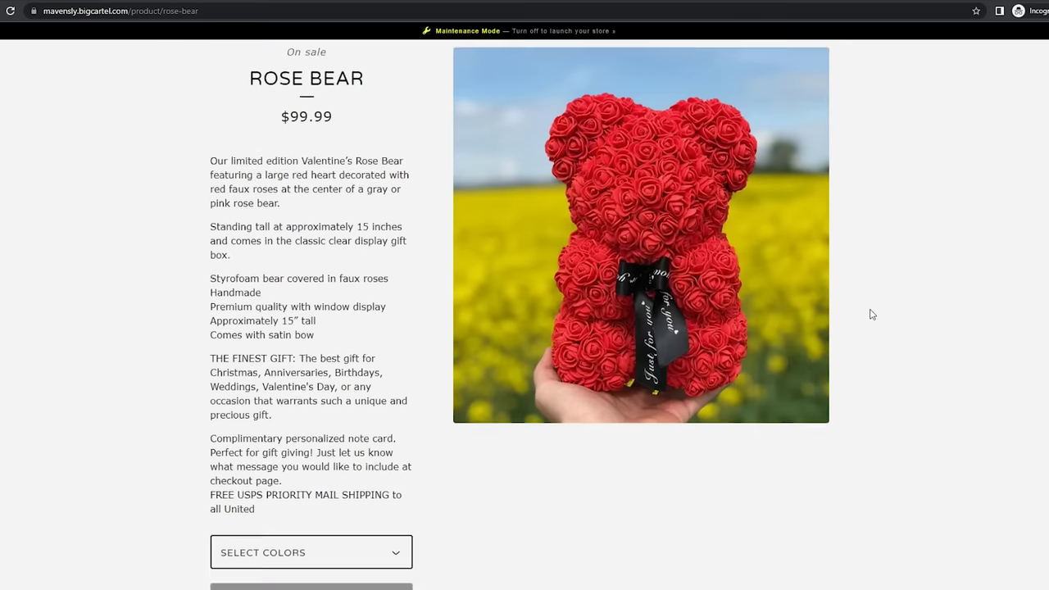
Add one Pink Rose Bear to the storefront cart for a $99.99 subtotal
scroll(871, 315, down, 2)
click(356, 381)
click(246, 422)
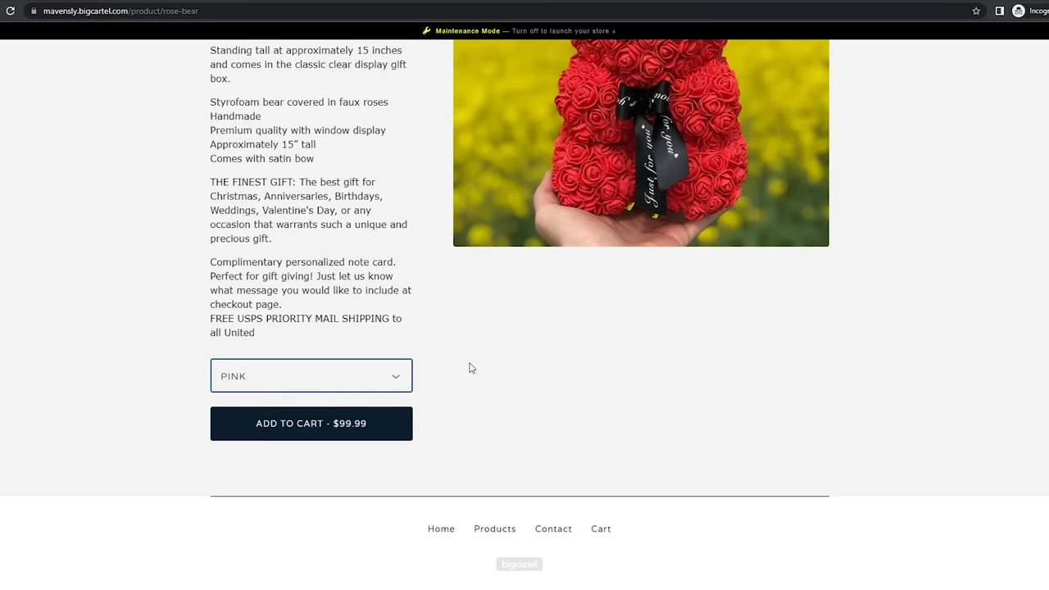
click(300, 431)
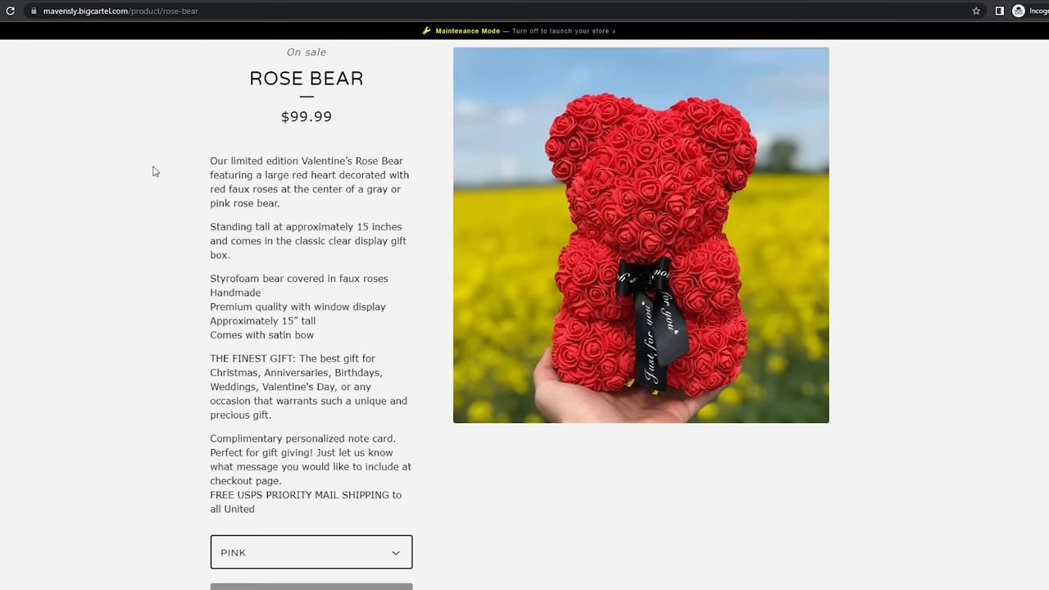
Select and read through the Rose Bear description on the storefront
drag(199, 163, 412, 490)
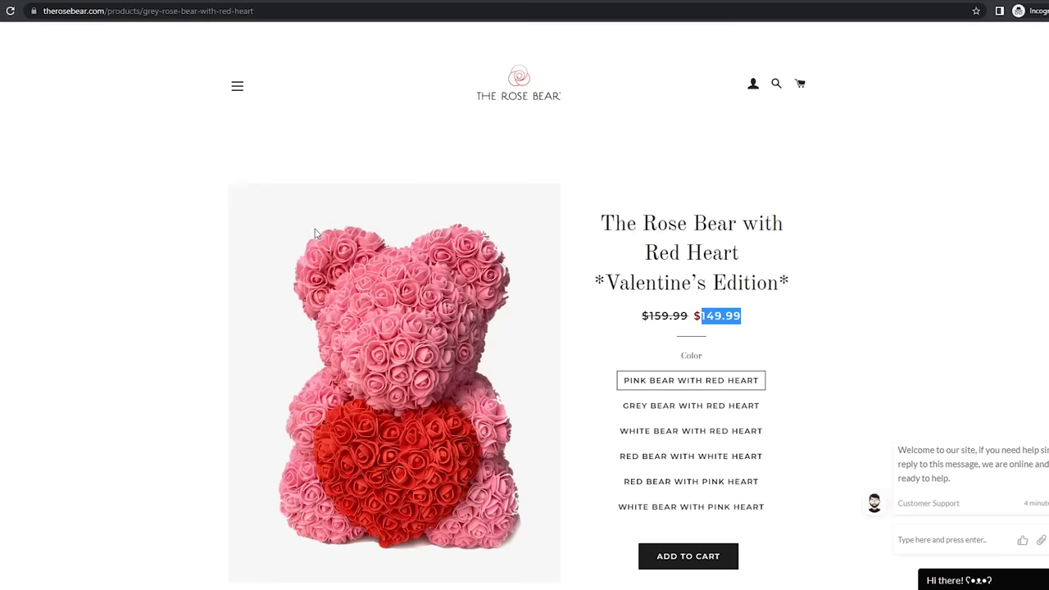
scroll(286, 386, down, 10)
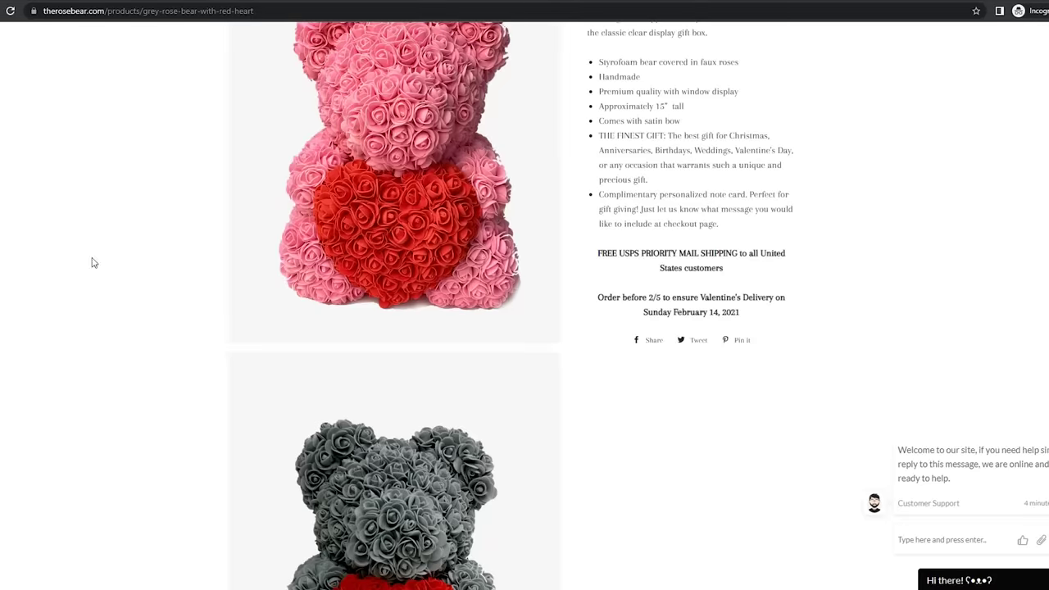
scroll(562, 279, down, 2)
scroll(561, 279, up, 1)
Return to the rose bear search results and compare other shops' descriptions, highlighting words like Birthdays
key(alt+Left)
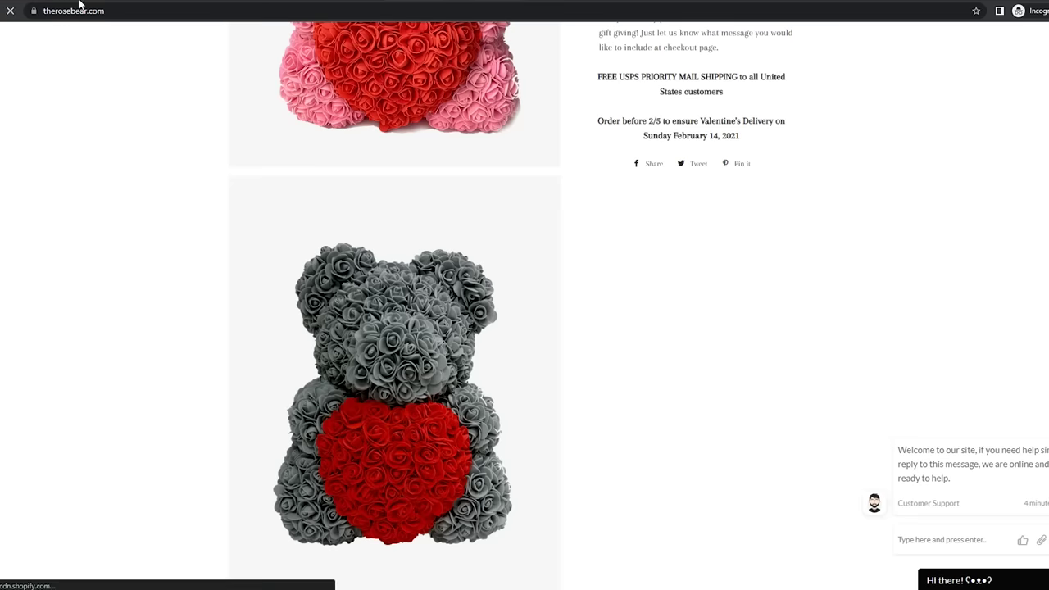
scroll(315, 238, down, 10)
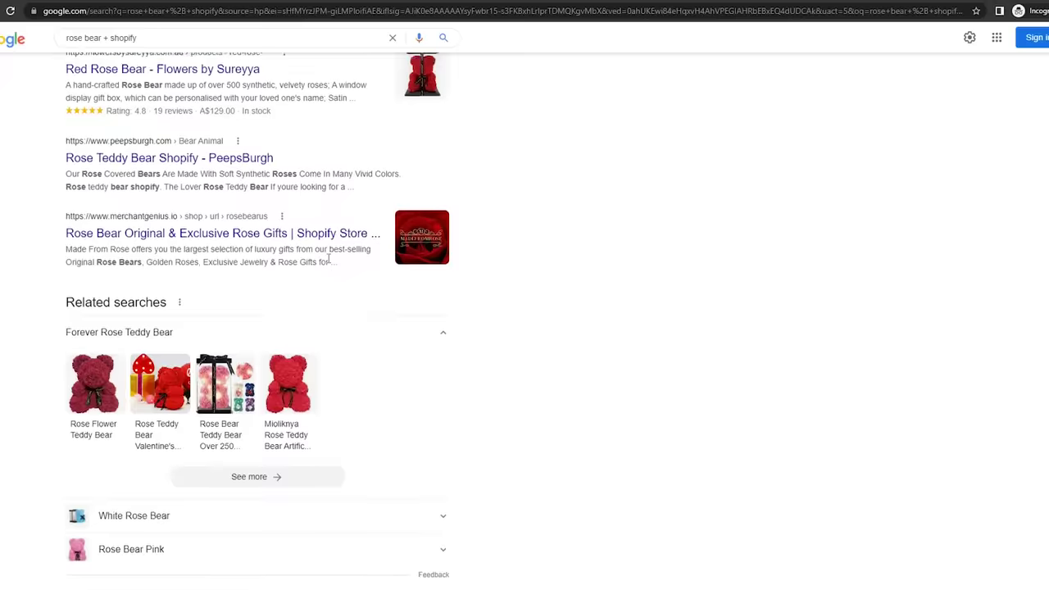
scroll(328, 278, up, 15)
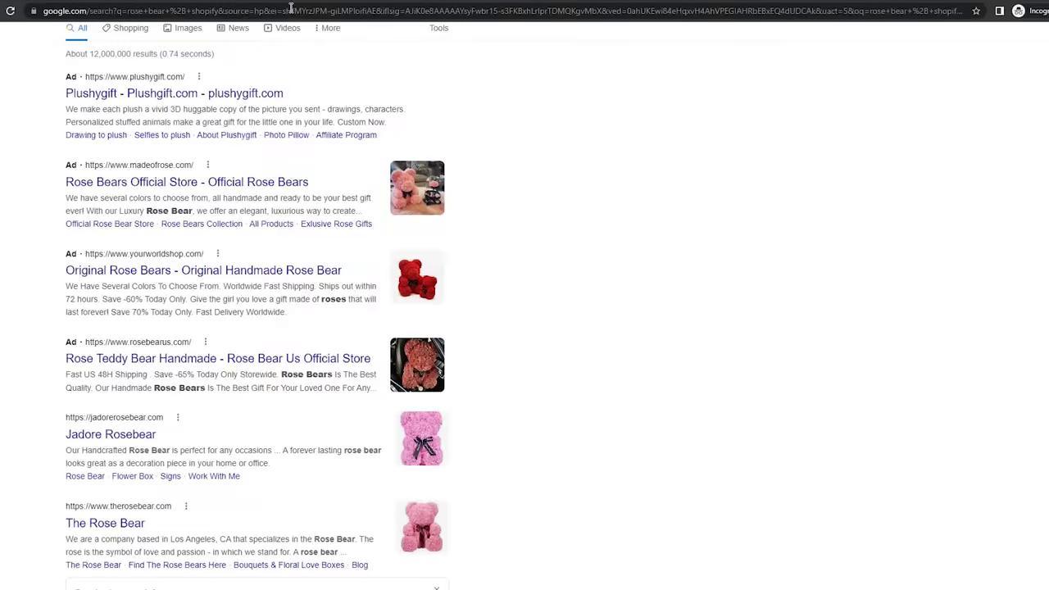
drag(280, 204, 277, 204)
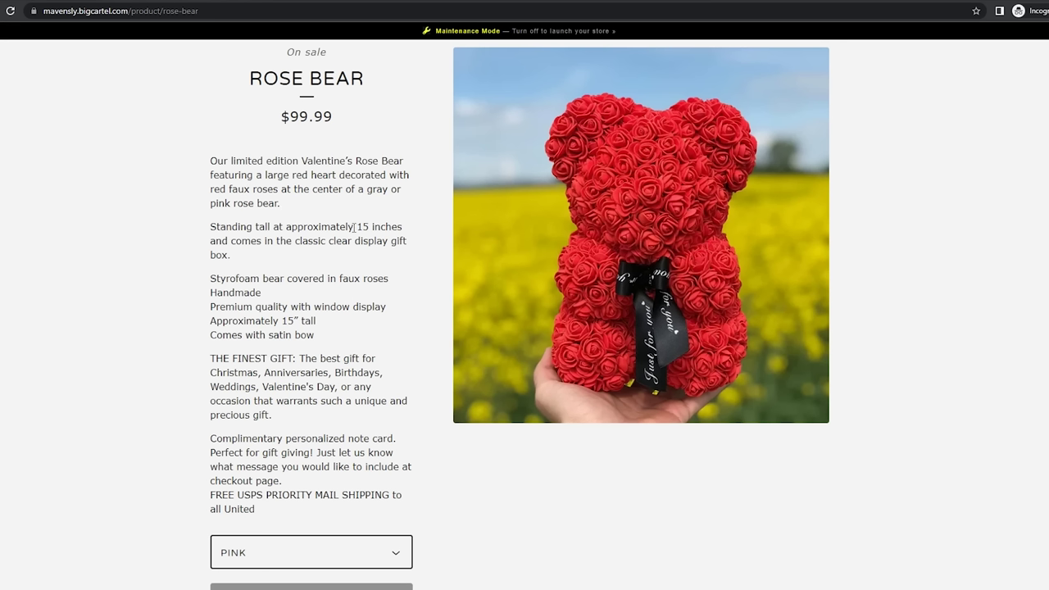
double_click(328, 227)
double_click(304, 279)
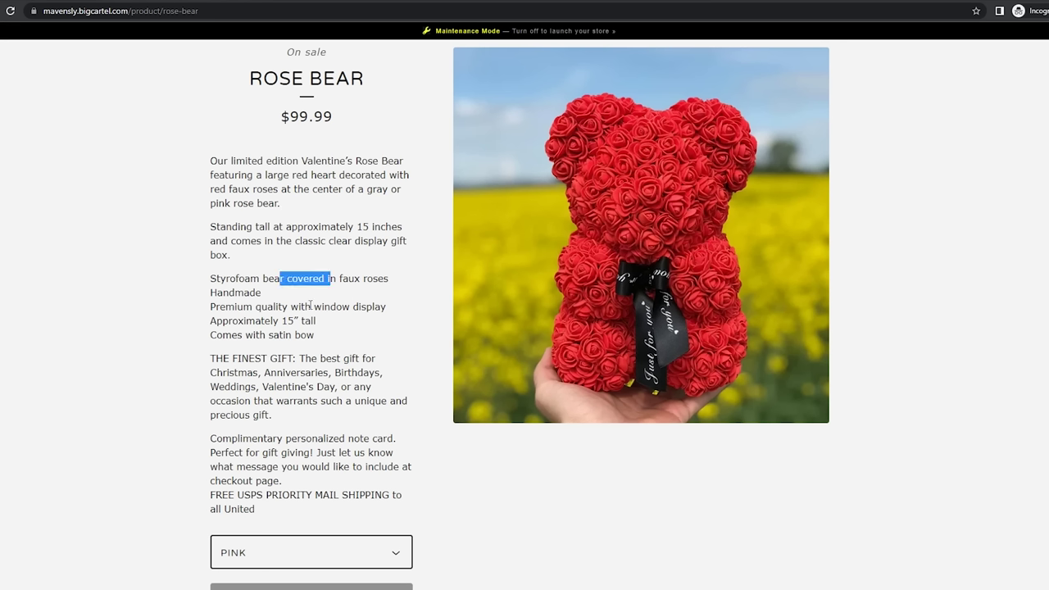
double_click(300, 306)
click(353, 361)
double_click(360, 371)
drag(373, 439, 383, 439)
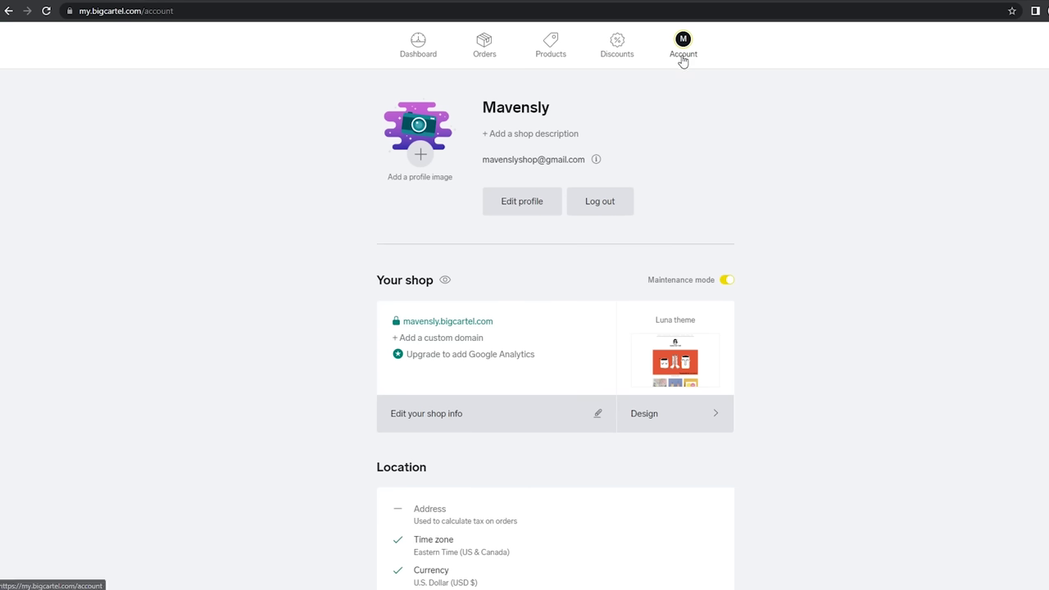
scroll(691, 180, down, 2)
Replace the Luna theme with Roadie from the Design editor's Themes list, confirming the switch
click(689, 298)
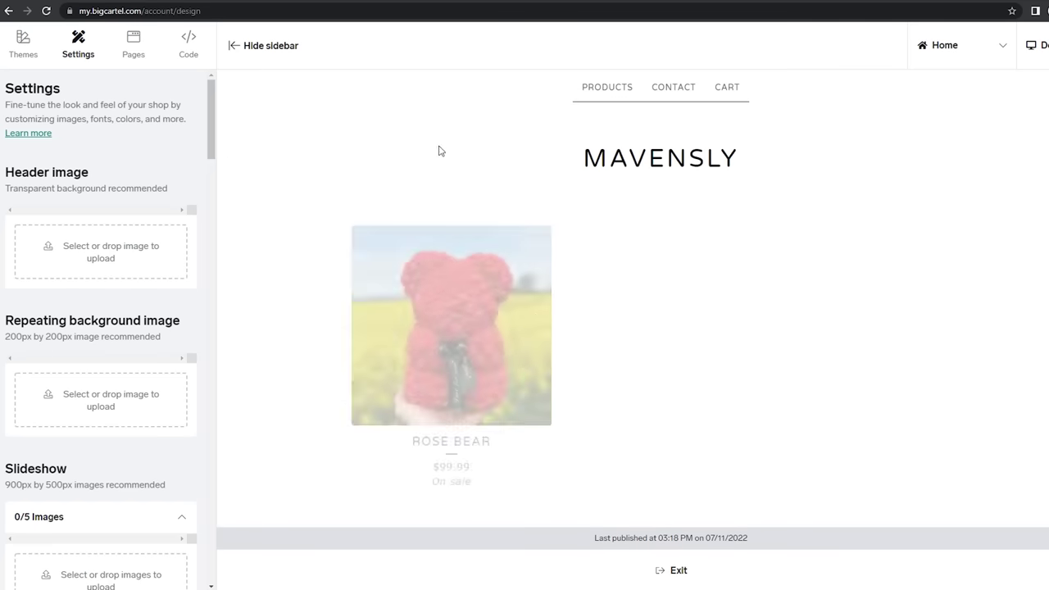
scroll(543, 286, down, 3)
scroll(543, 286, up, 3)
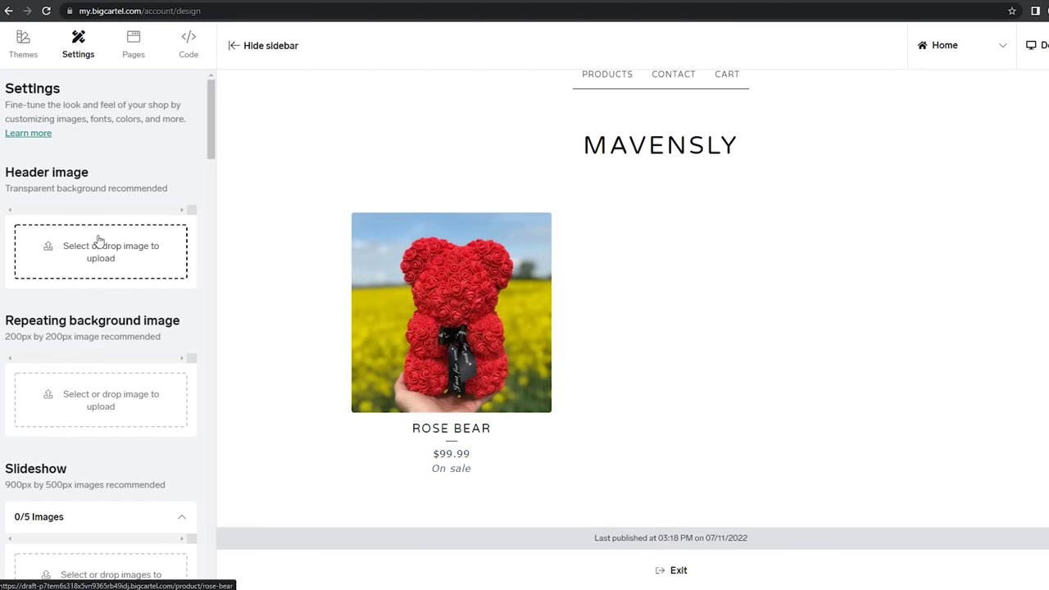
click(23, 43)
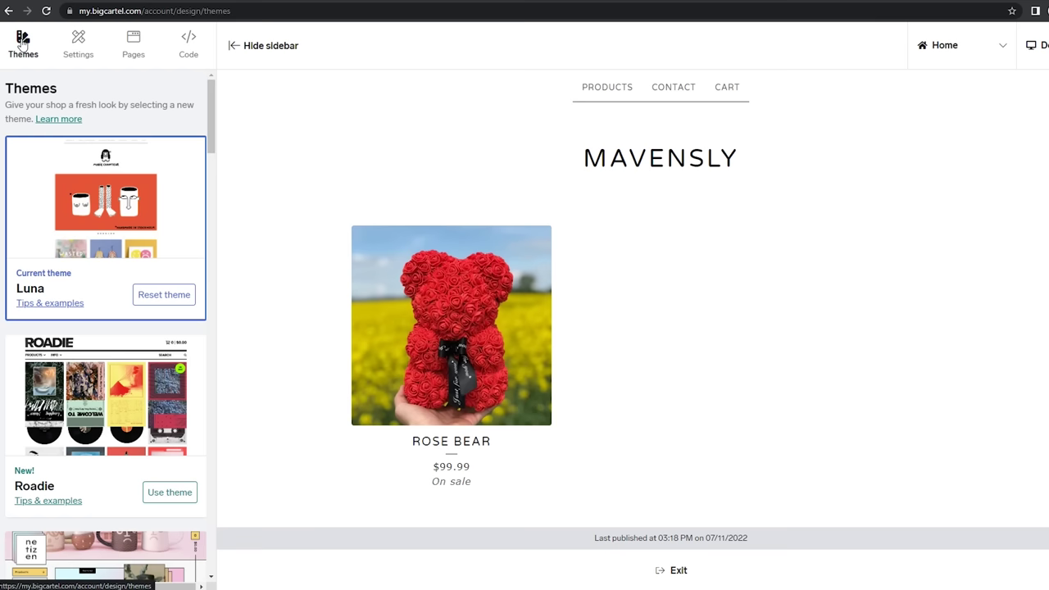
scroll(92, 191, down, 2)
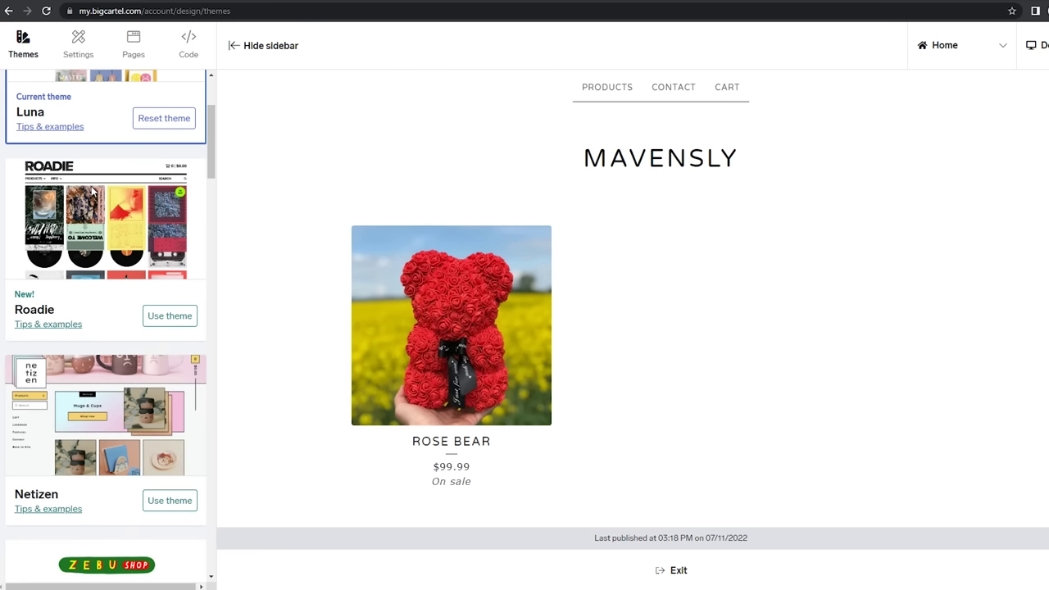
click(169, 317)
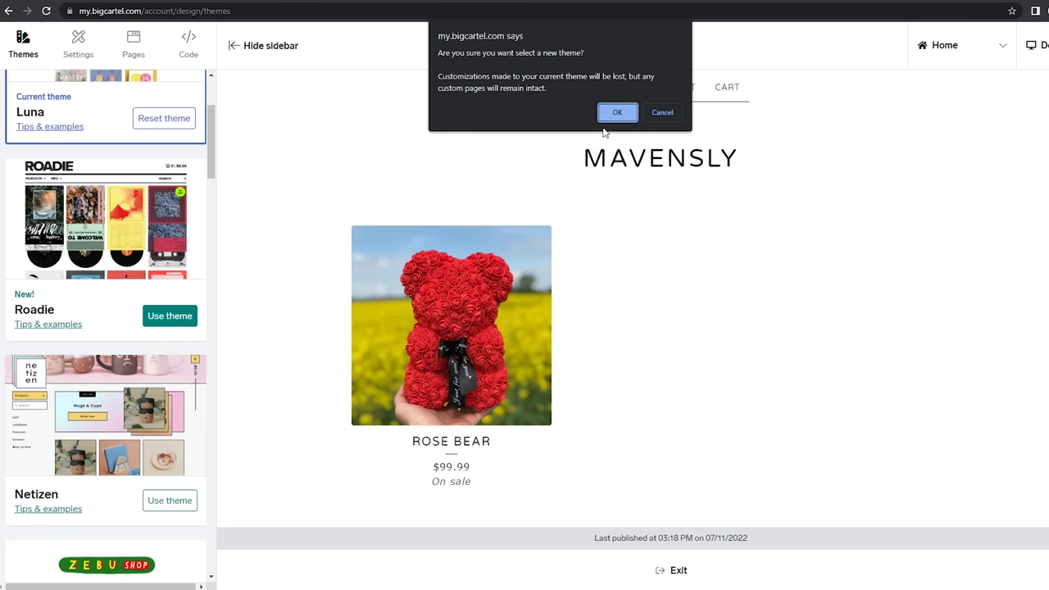
click(610, 116)
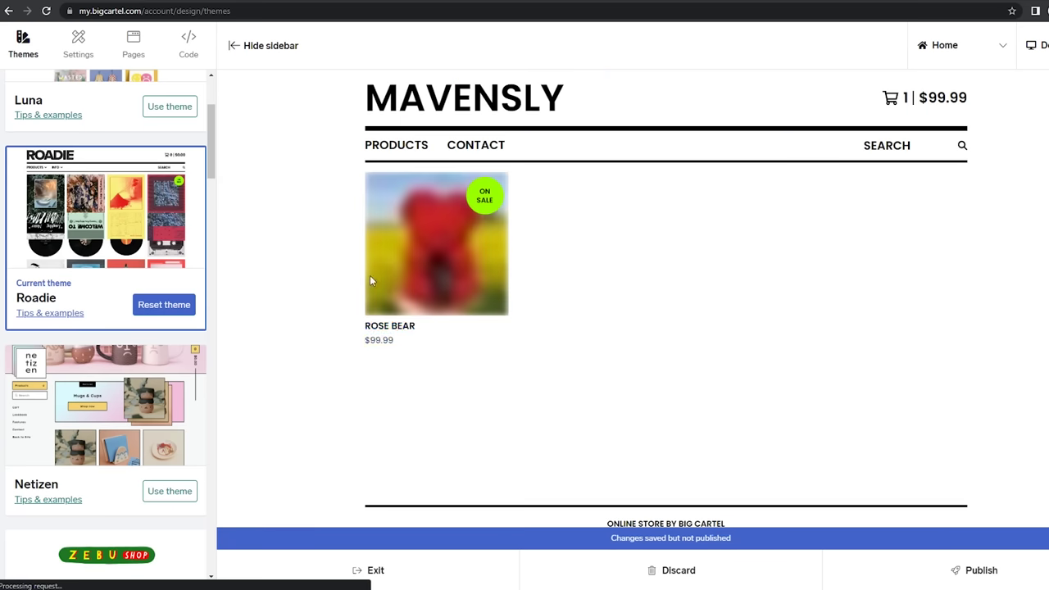
scroll(525, 332, down, 1)
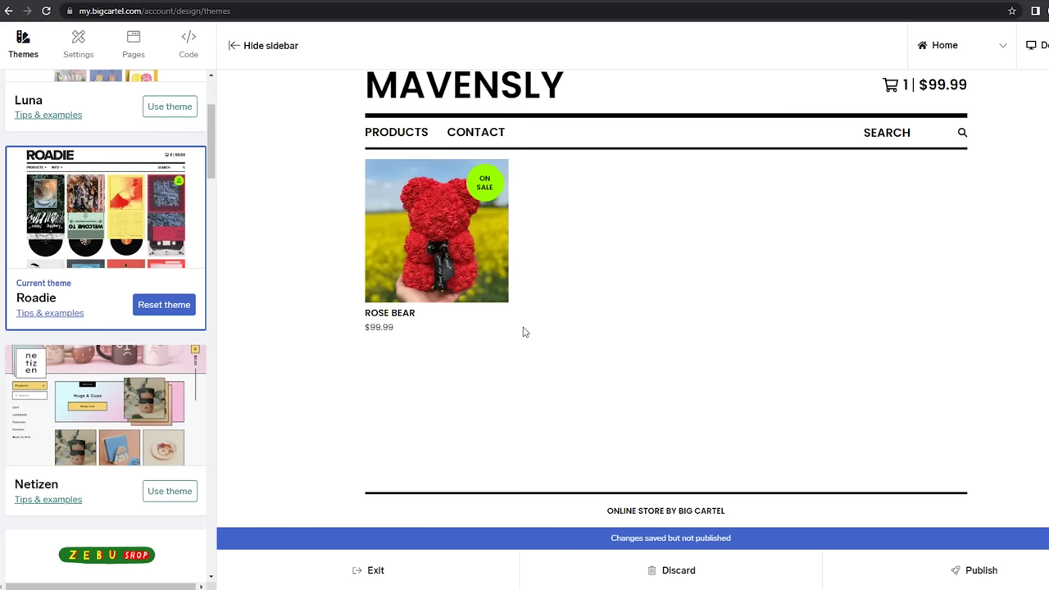
scroll(56, 300, up, 2)
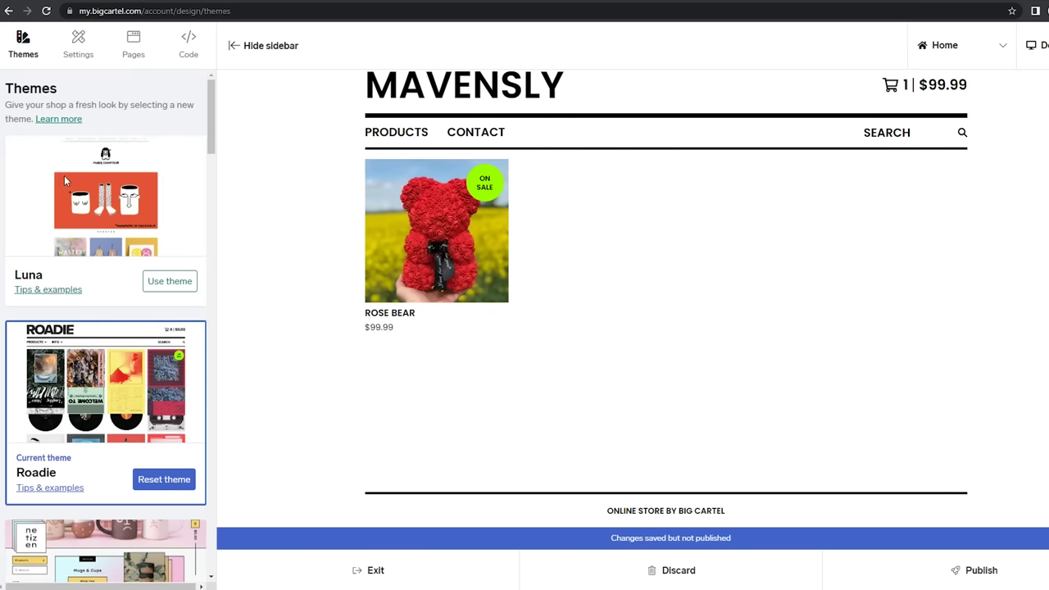
Open the Roadie theme settings and look over the MAVENSLY preview
click(77, 54)
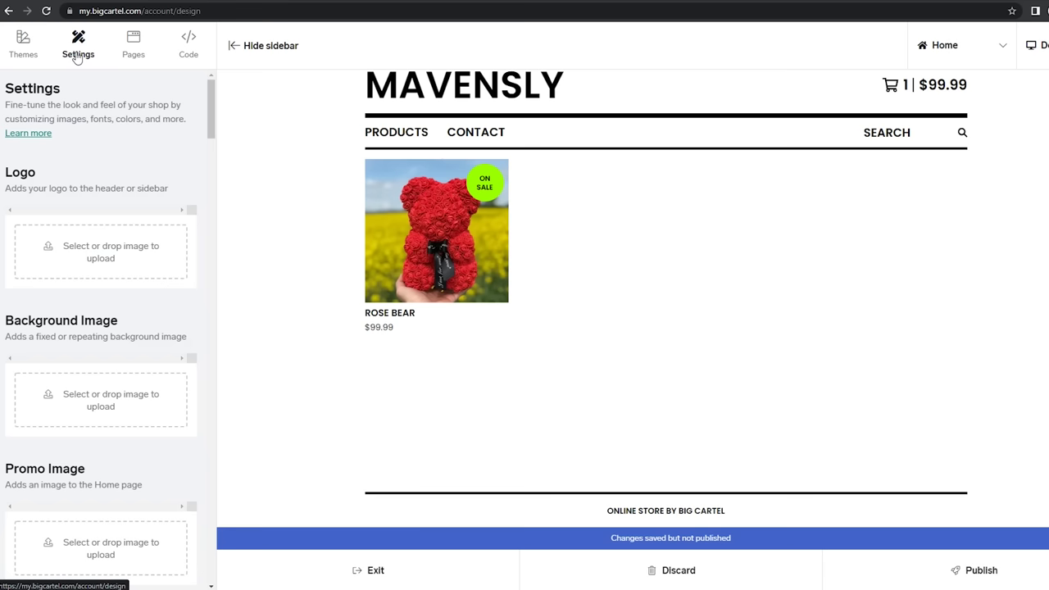
scroll(105, 205, down, 1)
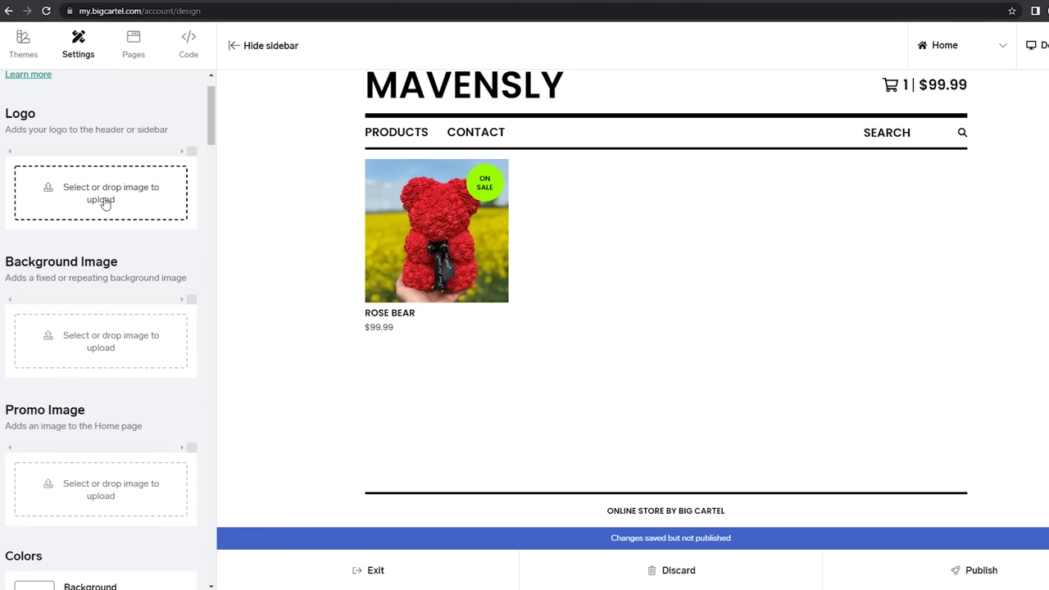
scroll(105, 205, up, 1)
scroll(479, 196, up, 1)
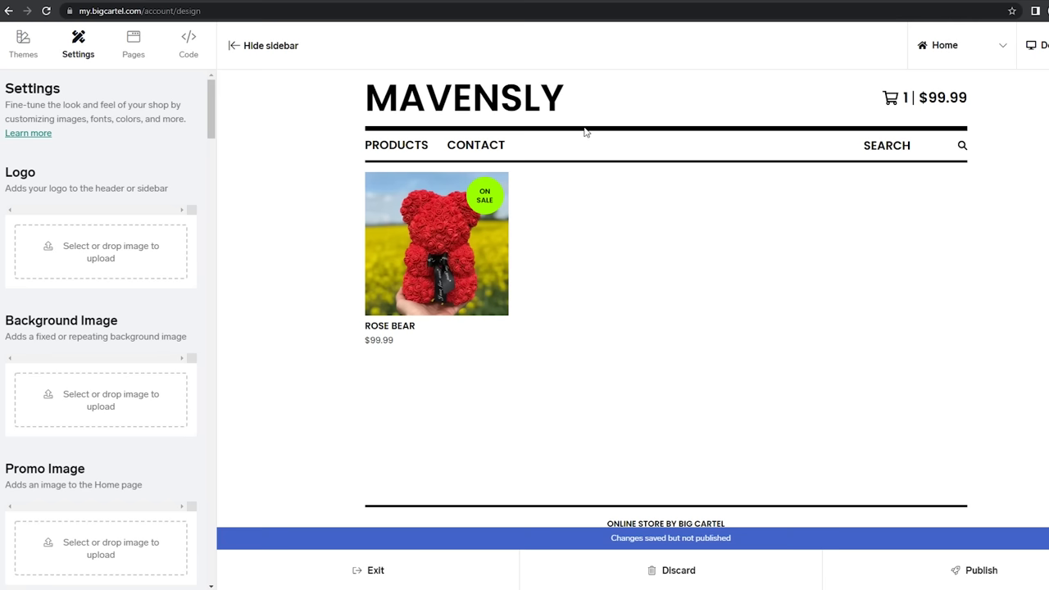
drag(568, 107, 675, 156)
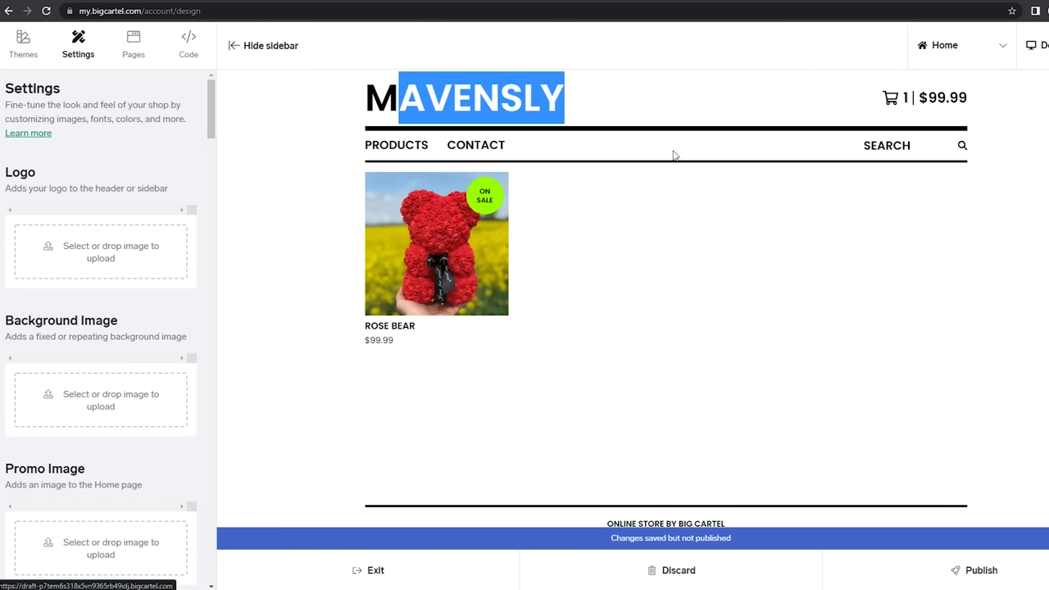
click(746, 309)
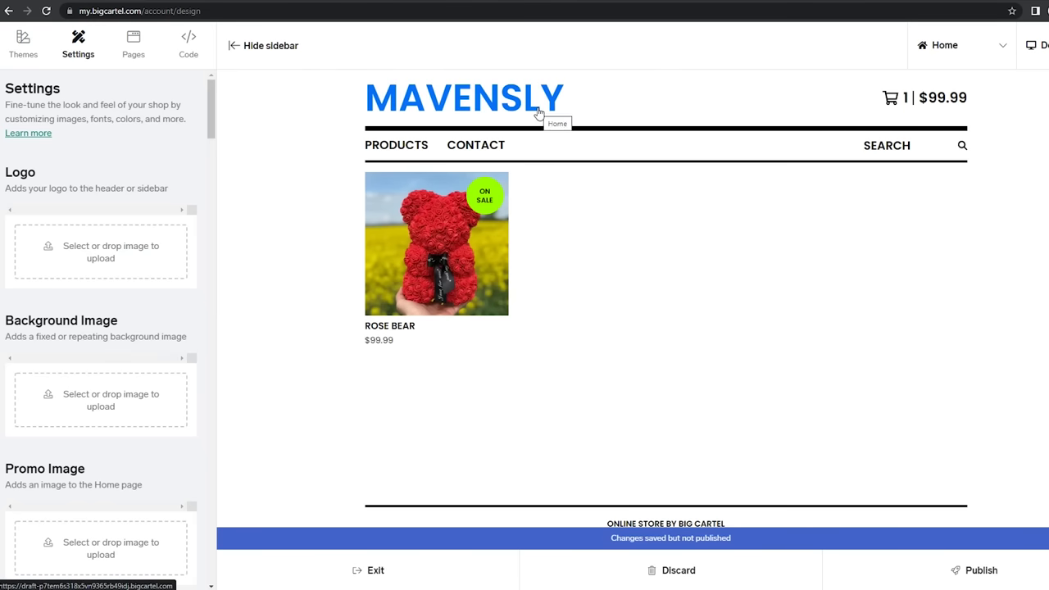
Set the link hover colour to red #C42222 with the colour picker
scroll(139, 327, down, 1)
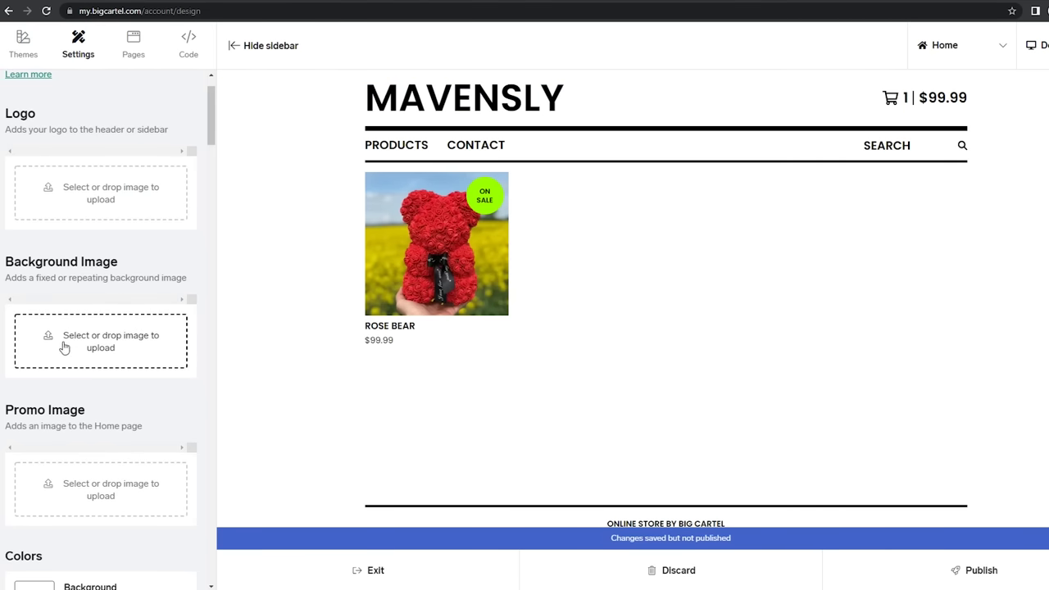
scroll(66, 348, down, 4)
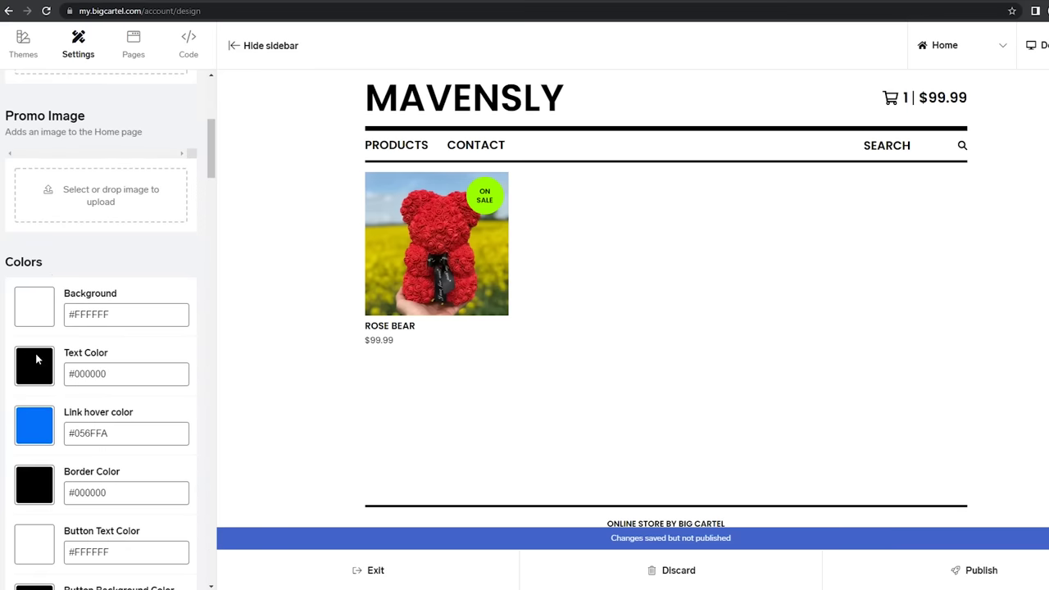
scroll(36, 359, down, 1)
click(36, 368)
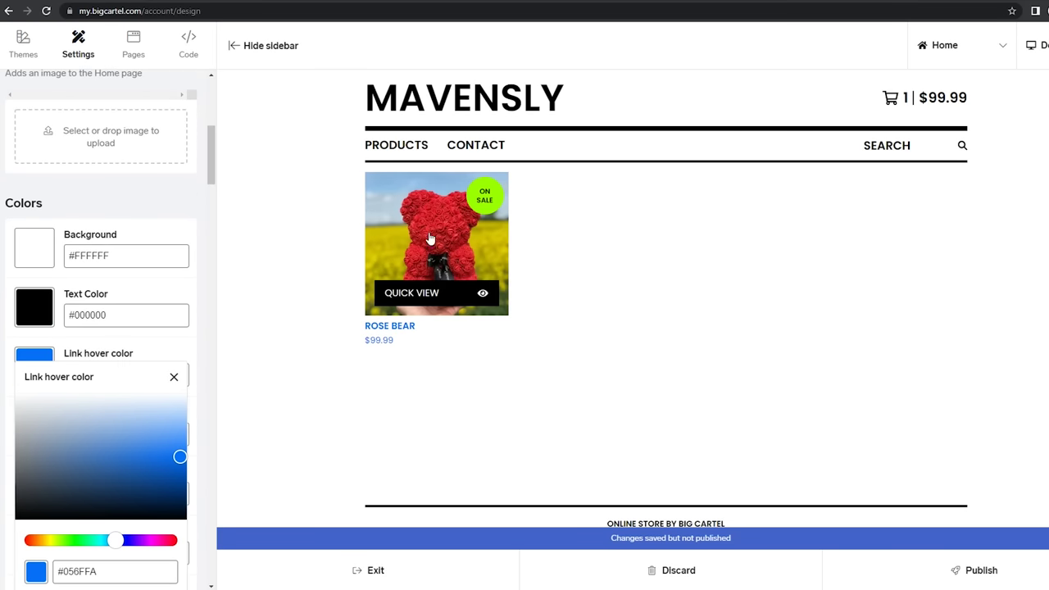
drag(126, 544, 21, 549)
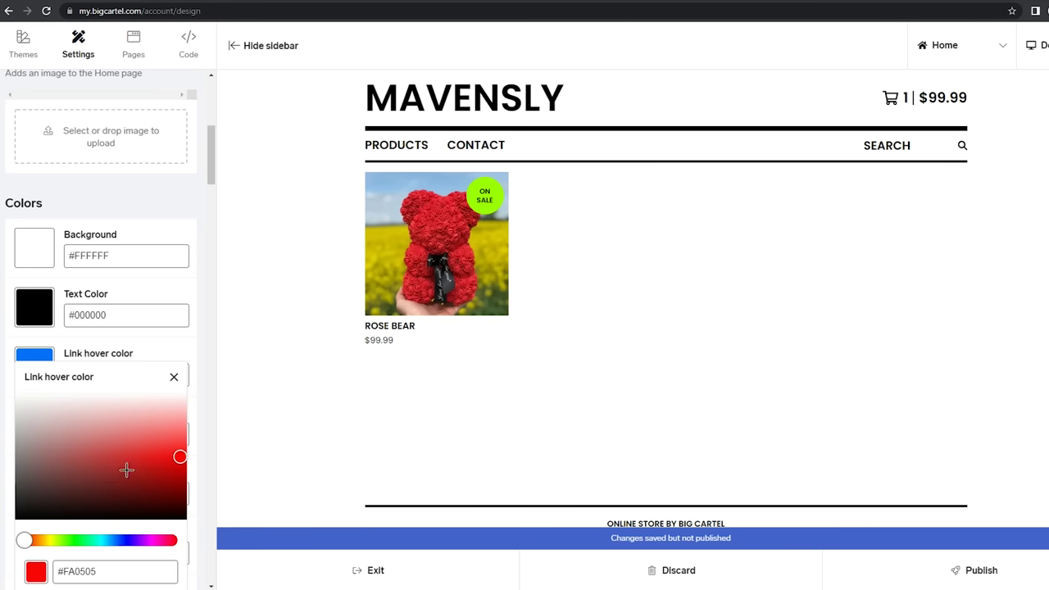
drag(126, 469, 135, 463)
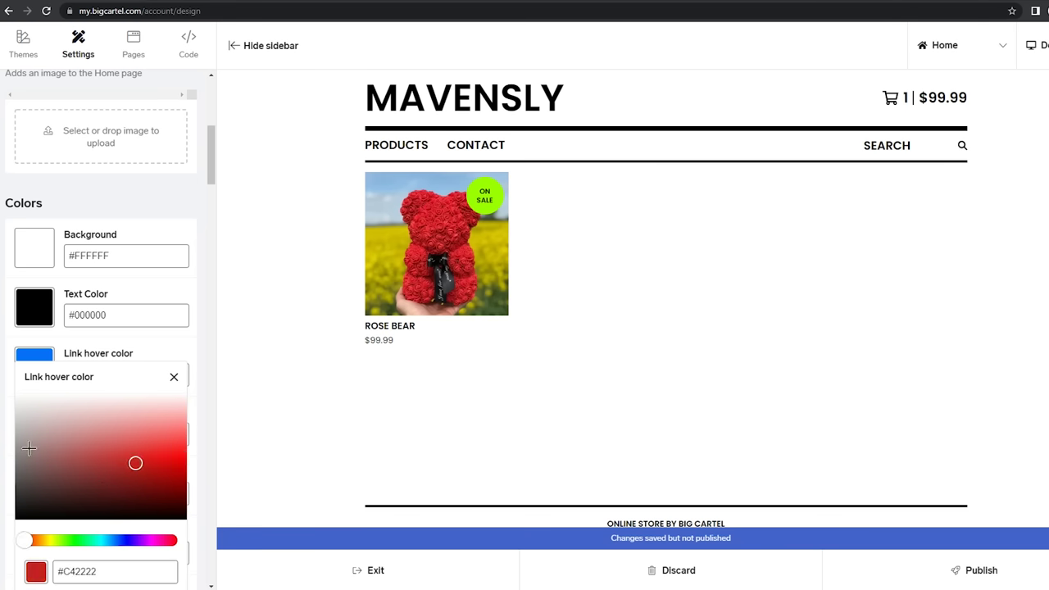
click(10, 440)
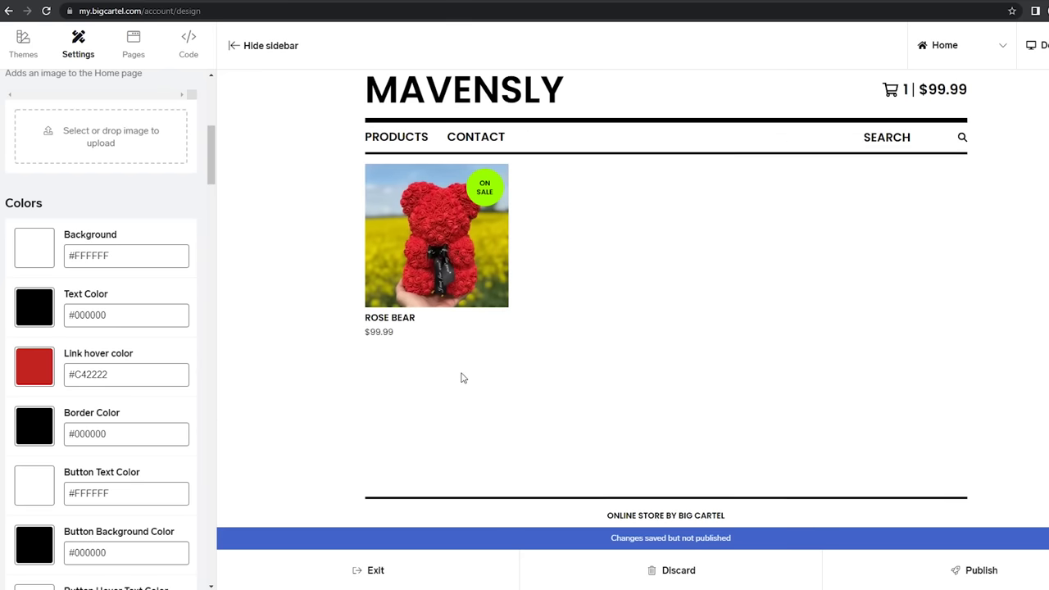
mouse_move(490, 287)
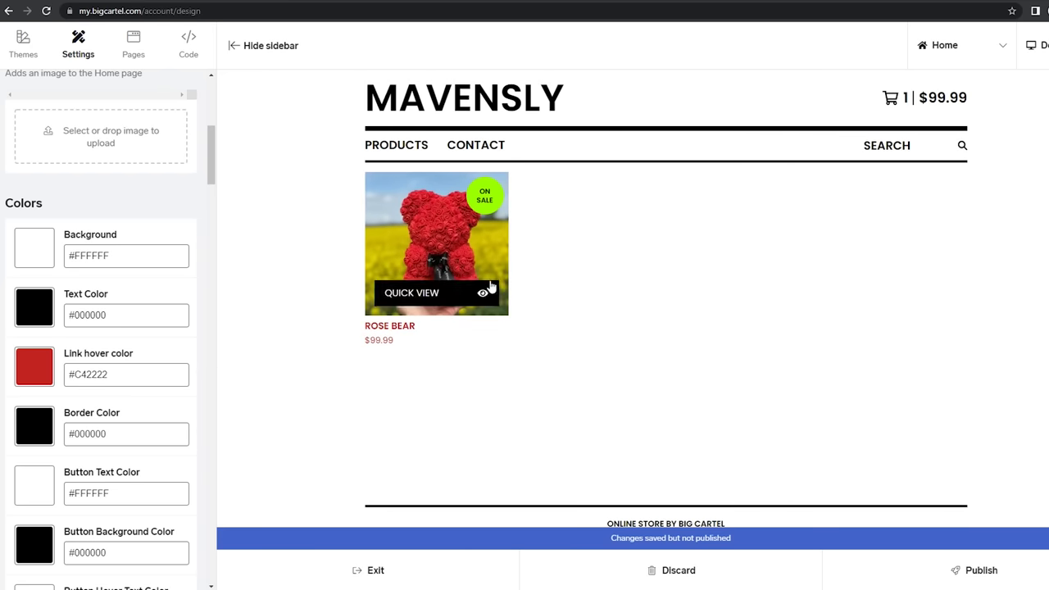
Make the button hover background and error background the red #C42222
scroll(26, 389, down, 5)
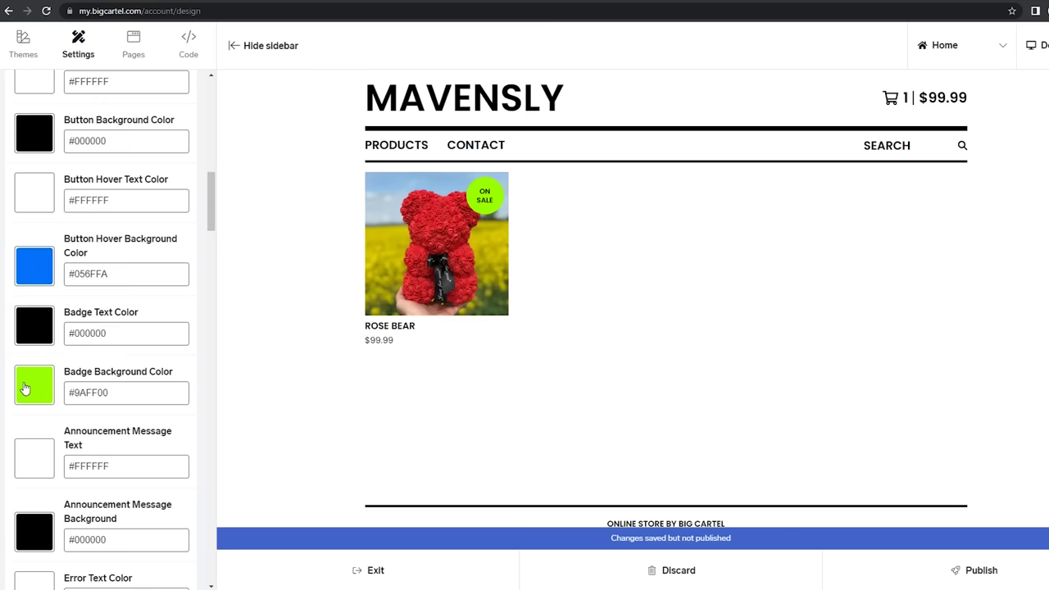
click(29, 265)
click(80, 518)
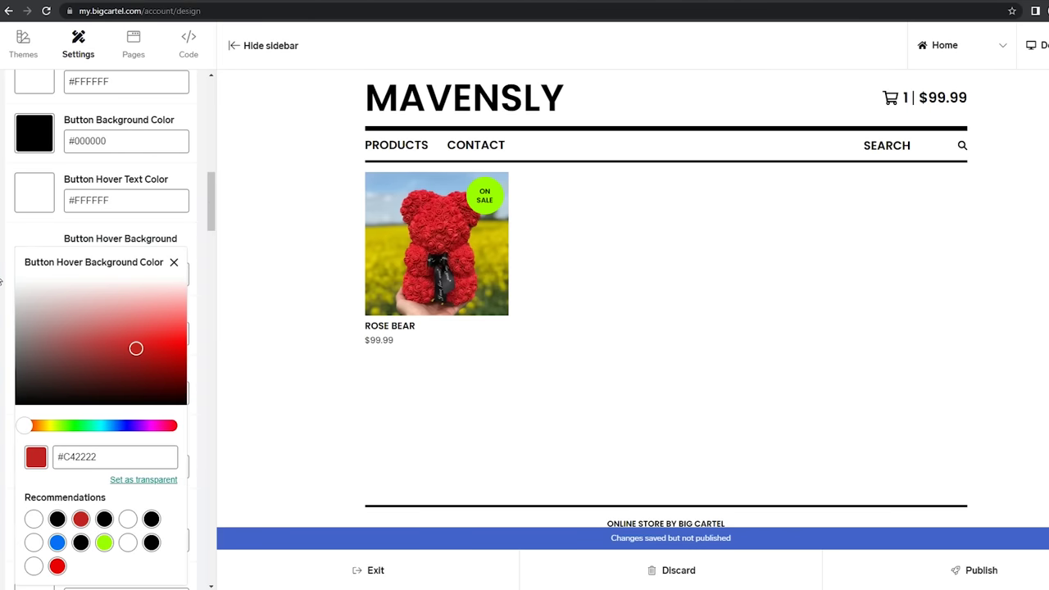
click(4, 278)
scroll(33, 393, down, 4)
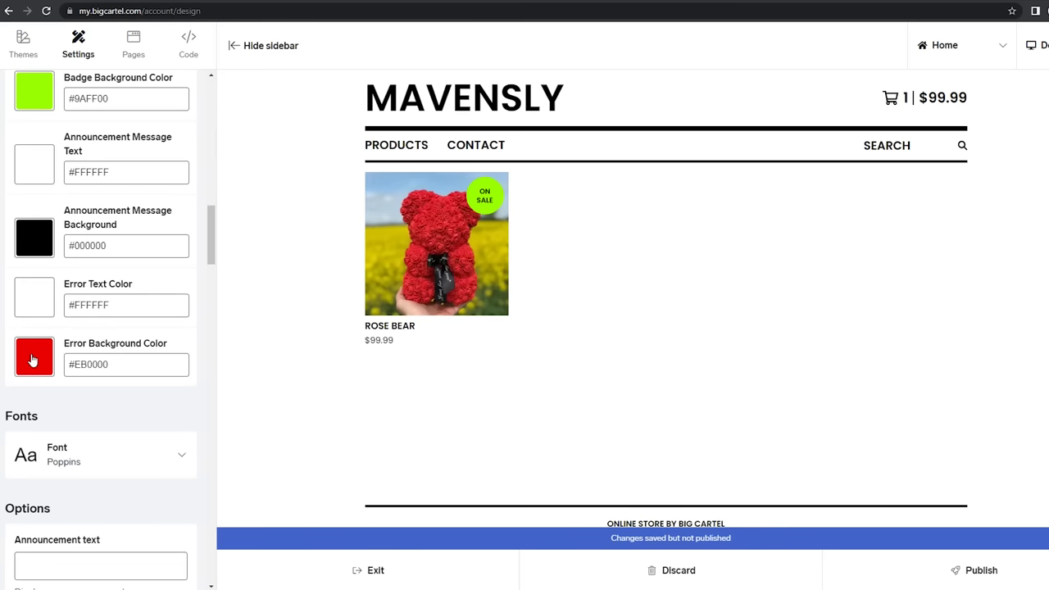
click(34, 361)
scroll(8, 536, down, 2)
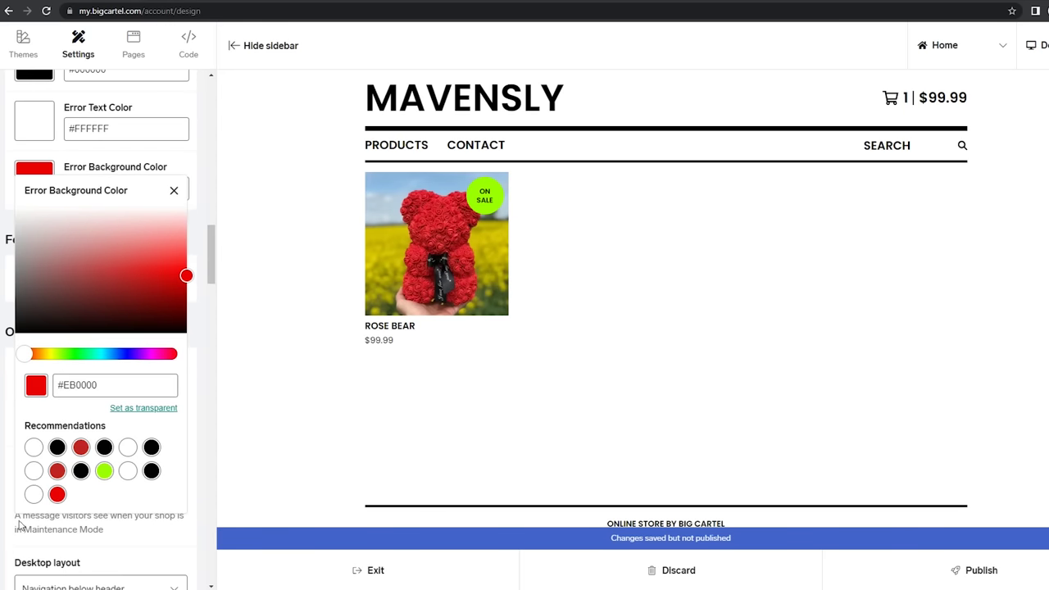
click(58, 472)
click(9, 270)
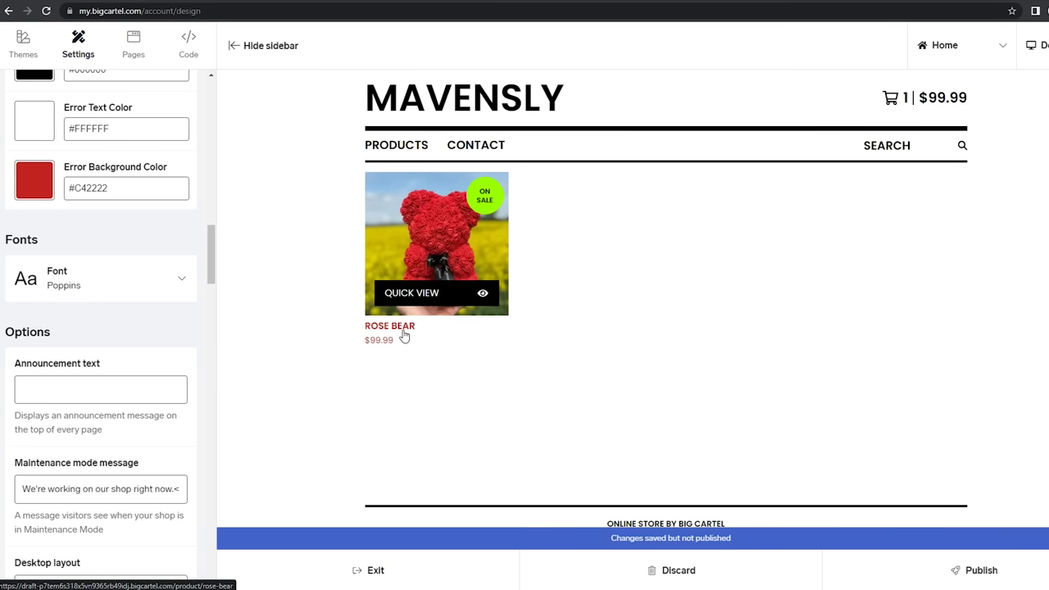
Check the font list and keep Poppins as the font
scroll(71, 339, down, 1)
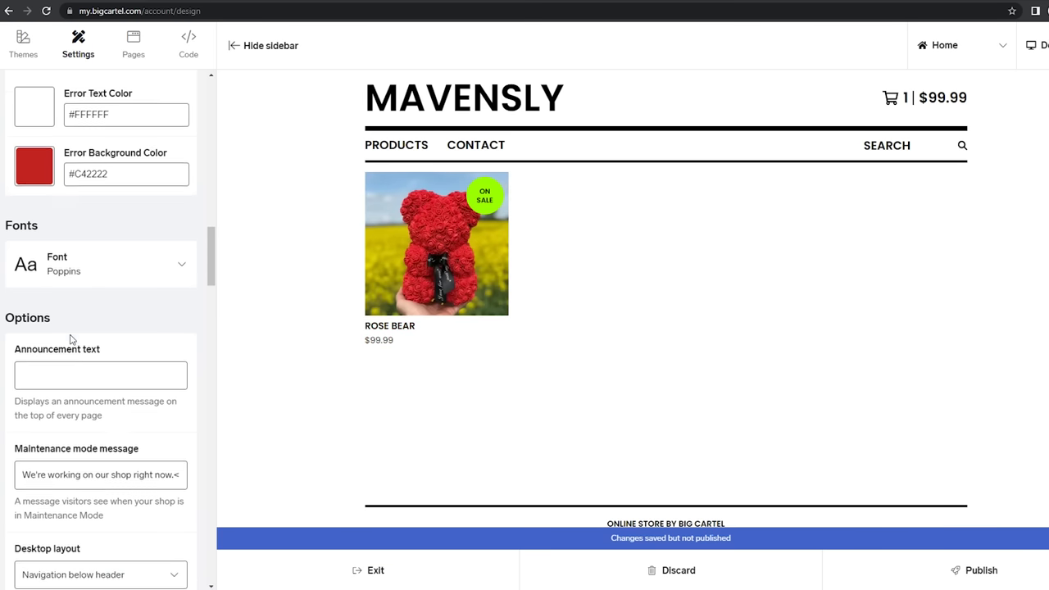
scroll(82, 332, up, 2)
click(136, 344)
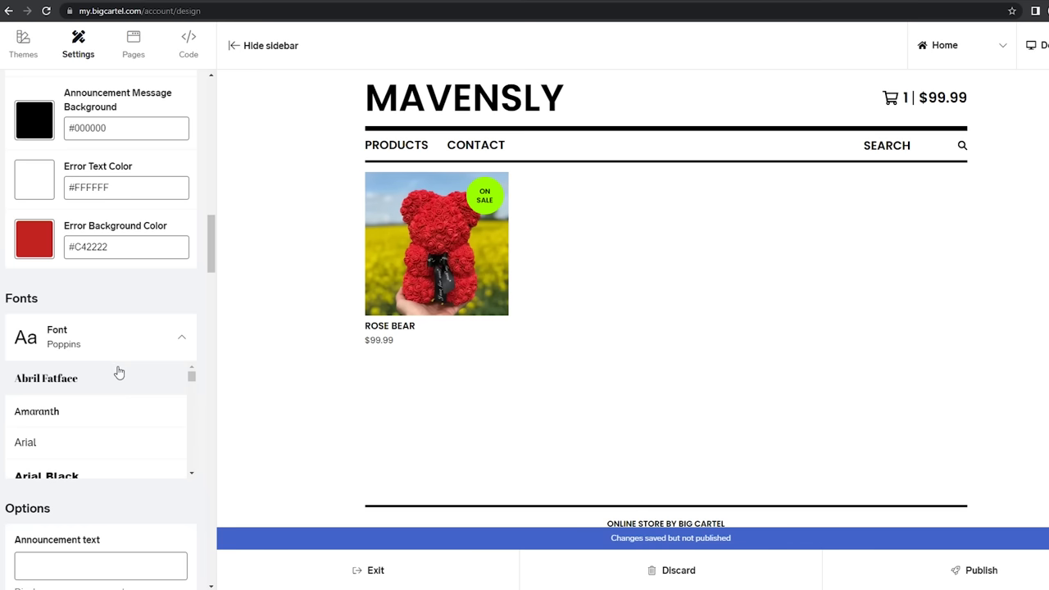
click(166, 339)
scroll(105, 374, down, 2)
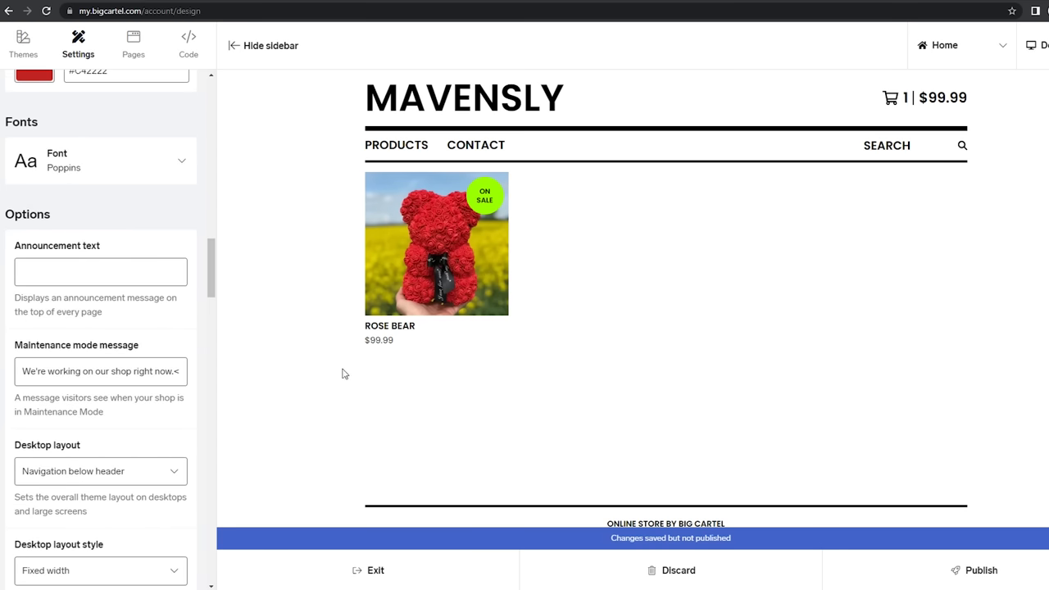
Preview the shop in phone layout and open the Rose Bear product page
click(1037, 45)
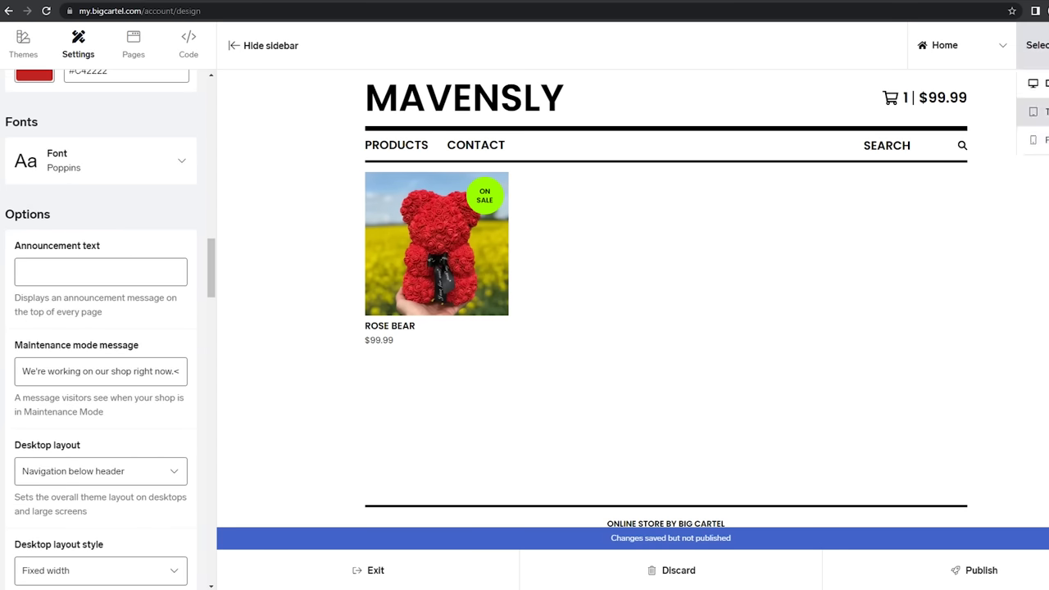
click(1037, 142)
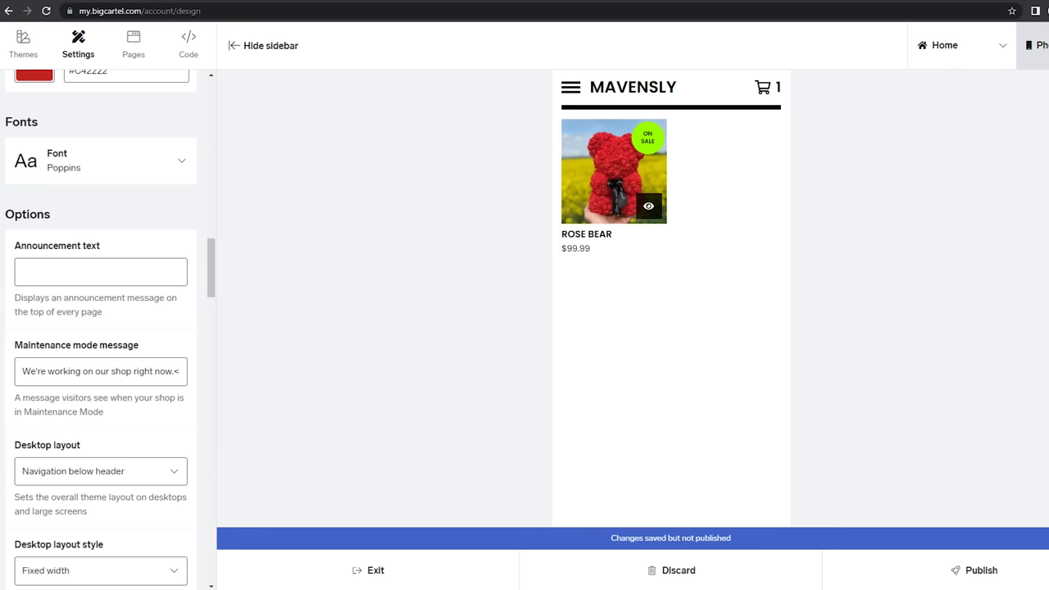
click(614, 172)
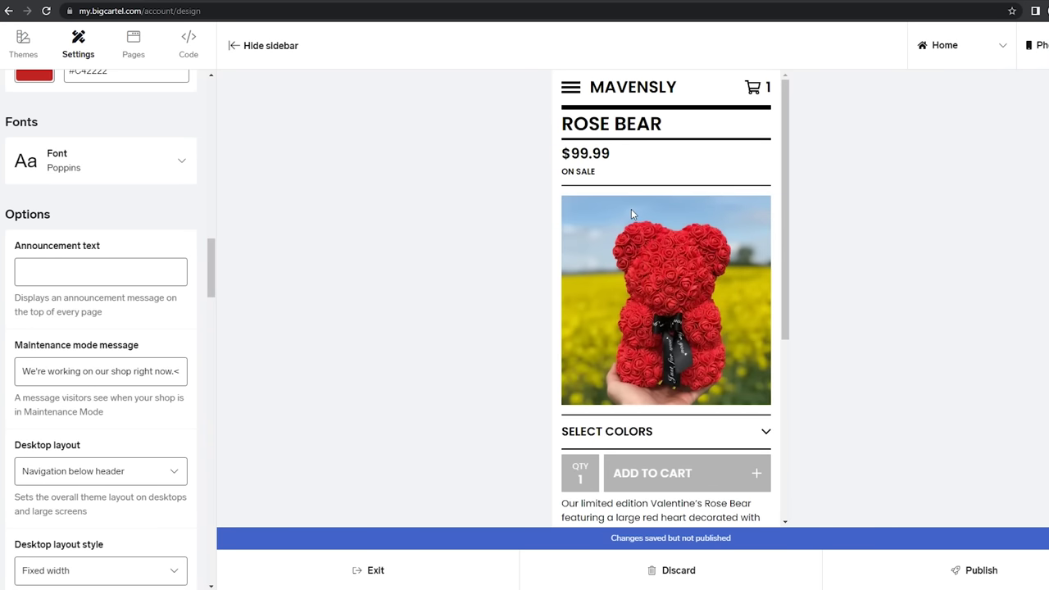
scroll(696, 141, down, 4)
scroll(665, 235, up, 4)
scroll(71, 273, up, 7)
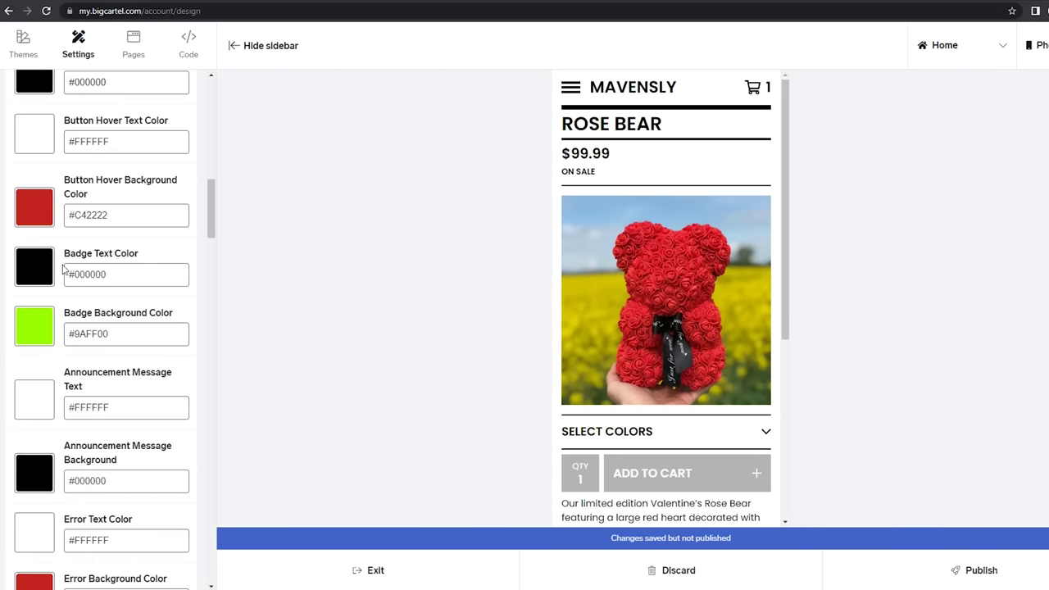
Set the ON SALE badge background to red #C42222, then go to Pages
click(48, 326)
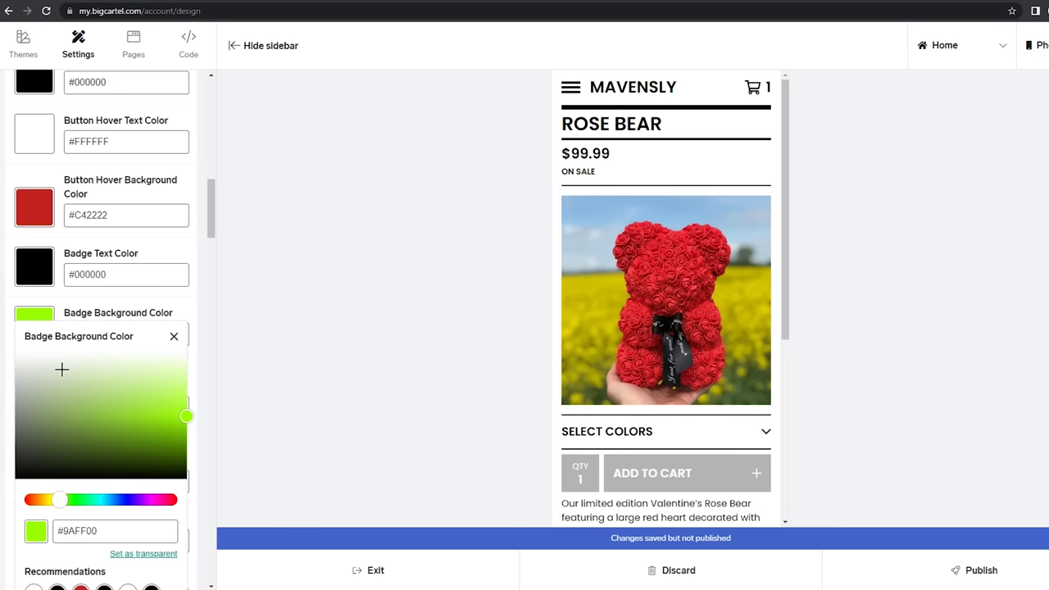
scroll(81, 565, down, 3)
click(57, 521)
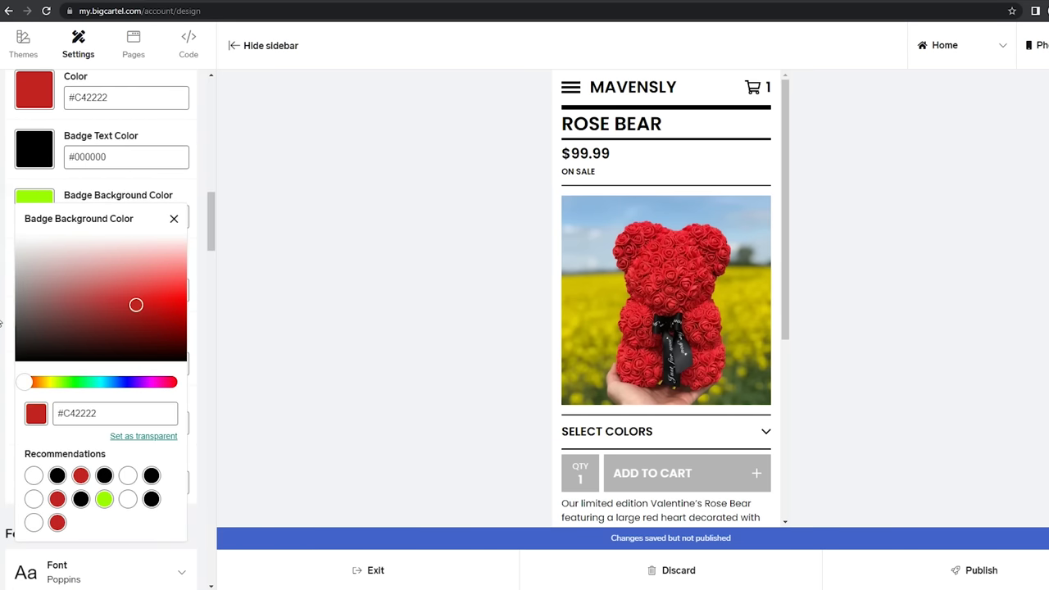
click(2, 283)
scroll(42, 283, up, 10)
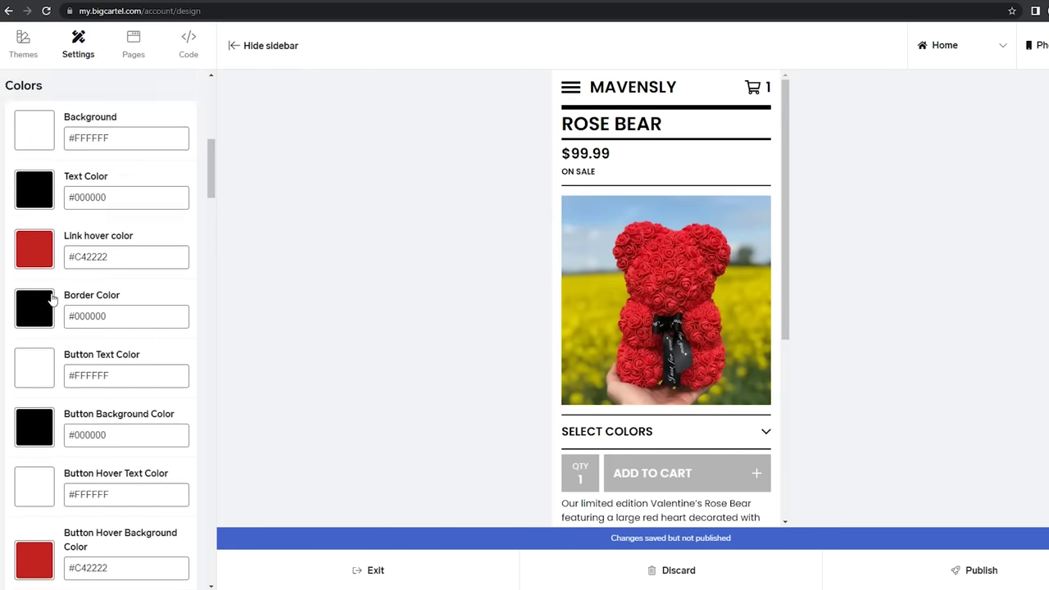
scroll(46, 303, down, 5)
scroll(135, 243, down, 2)
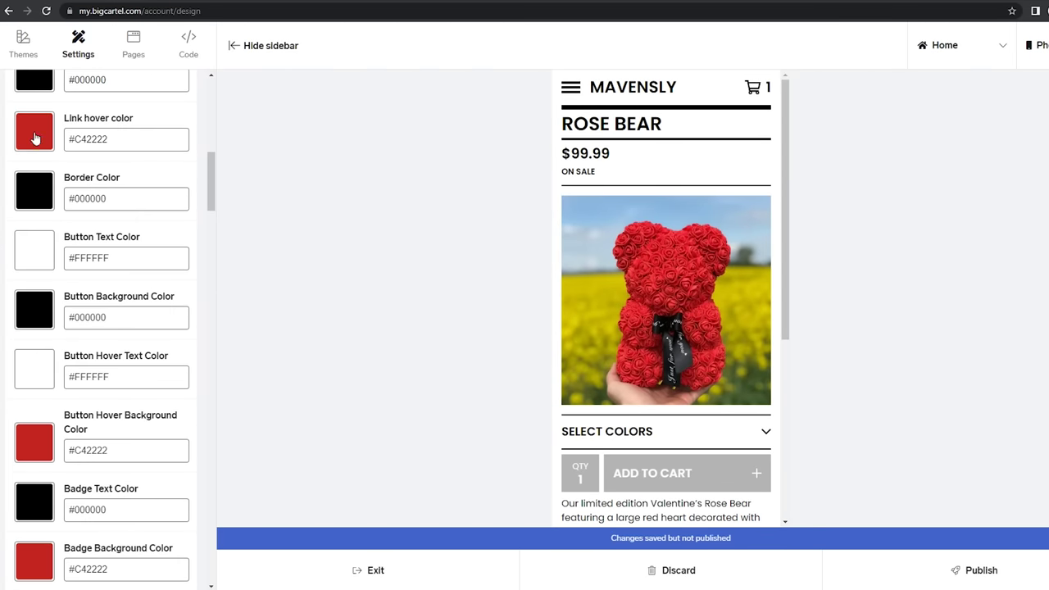
click(134, 45)
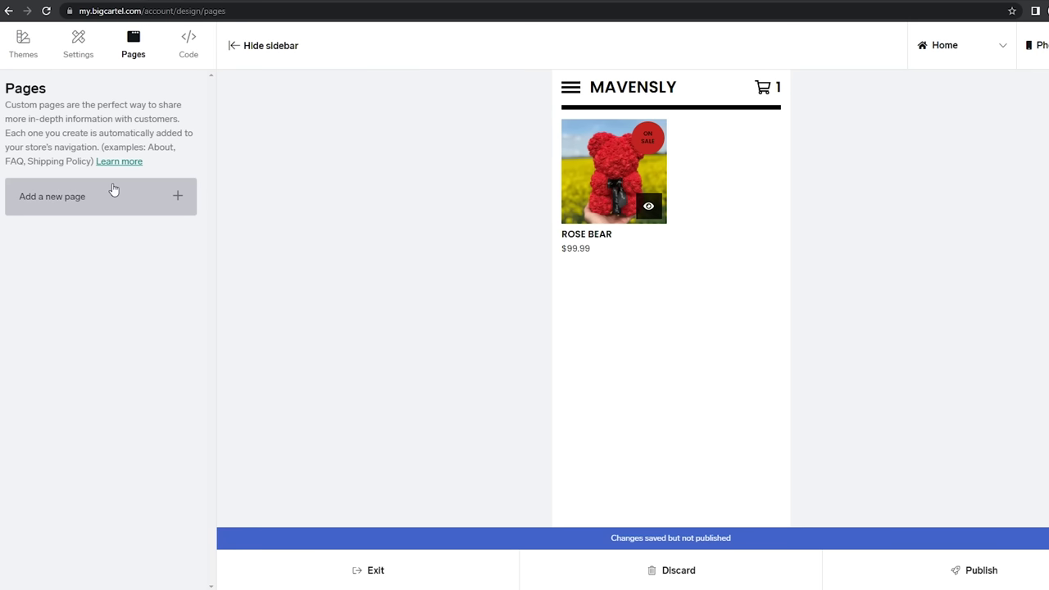
Create a 'Refund Policy' page and check the live shop's contact page
text(Refun)
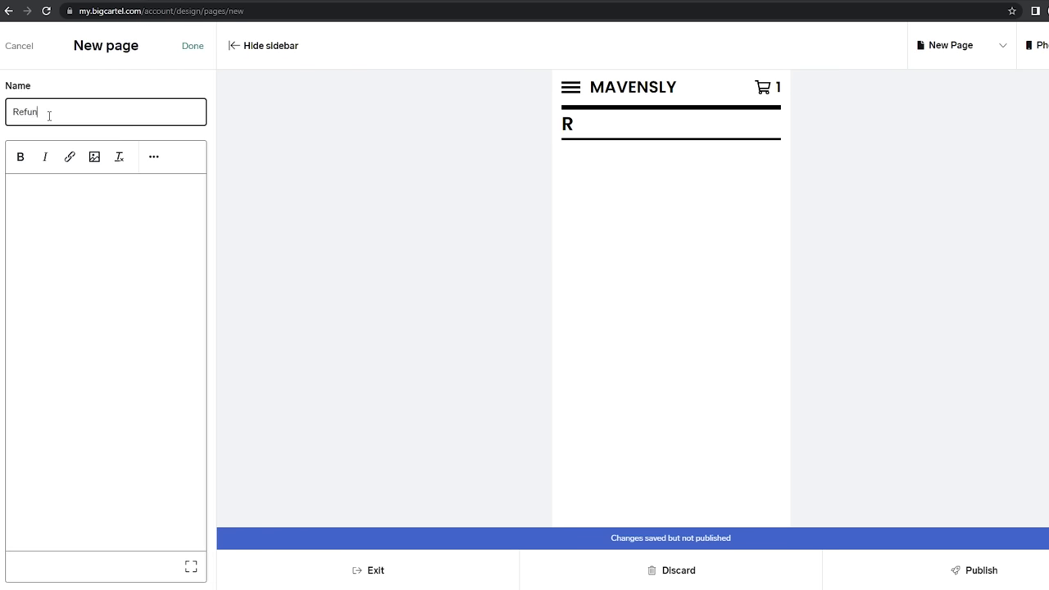
text(d Policy)
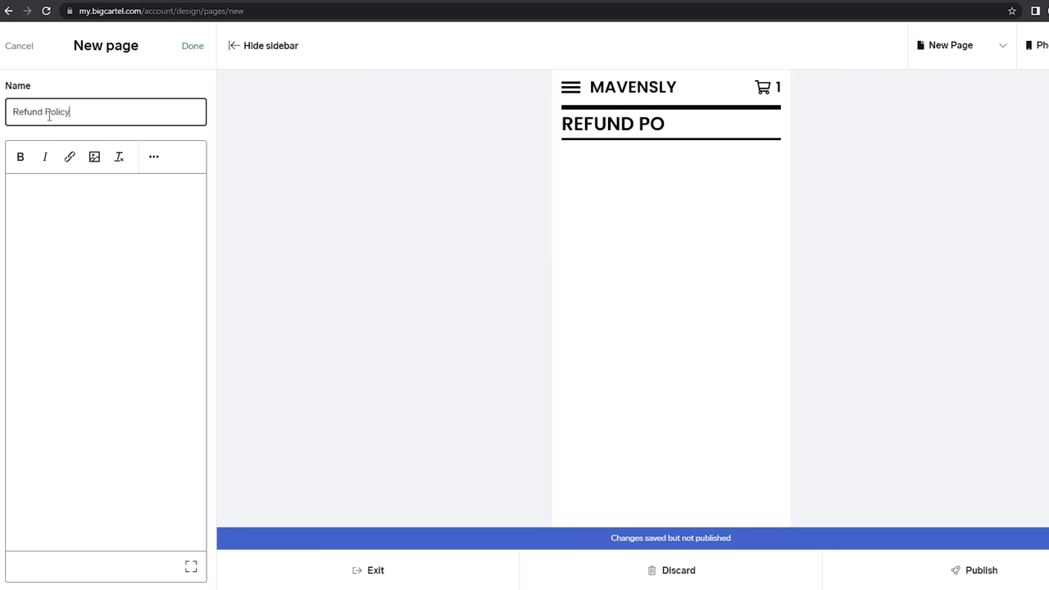
key(Return)
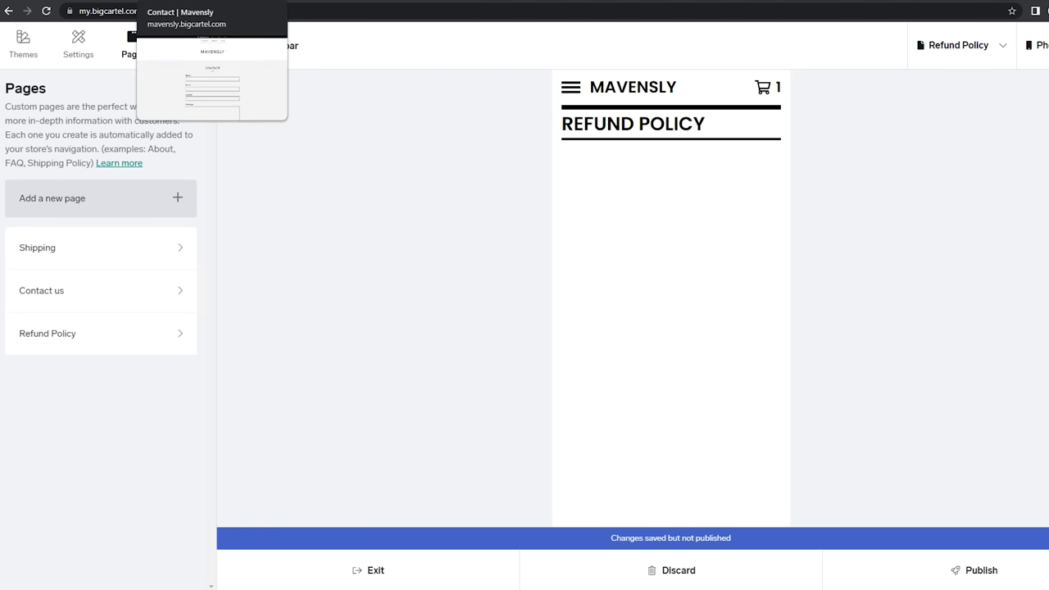
click(168, 2)
scroll(208, 281, down, 3)
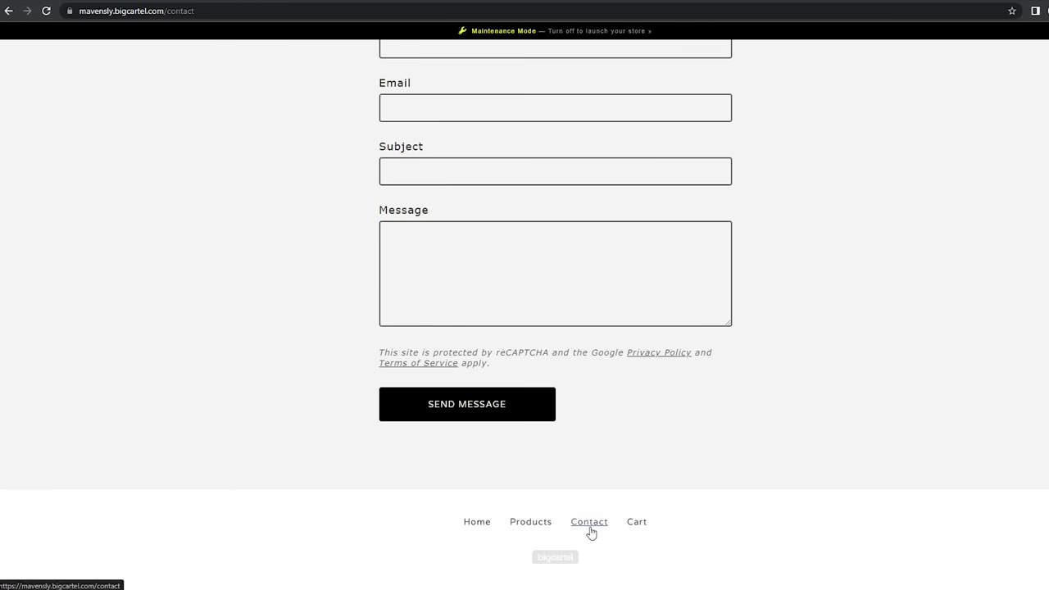
click(589, 525)
scroll(429, 271, down, 2)
scroll(432, 331, up, 1)
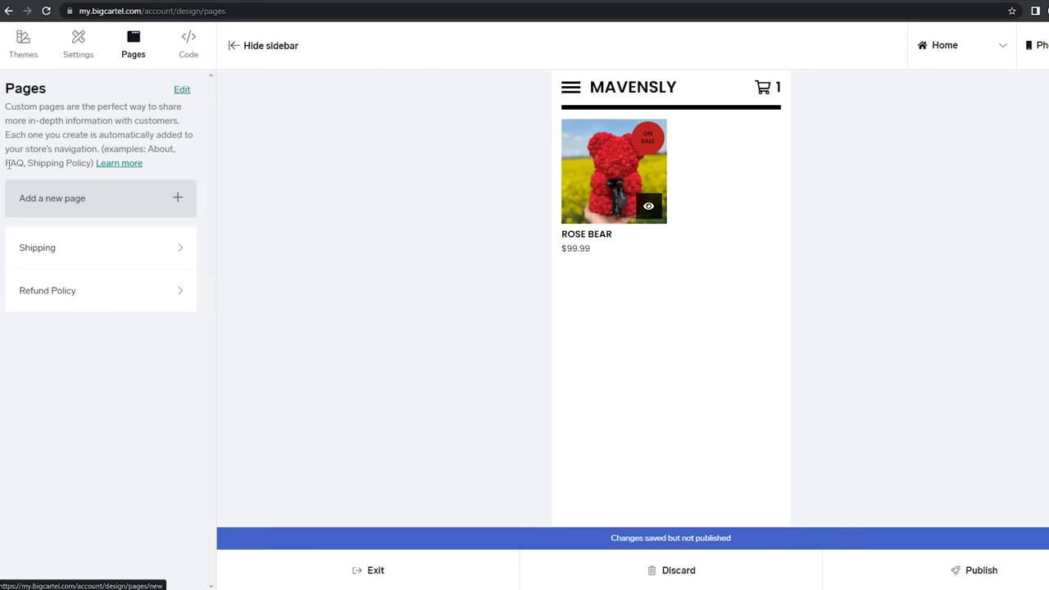
Publish all design changes after glancing at the Shipping page, then review payment options
click(98, 248)
click(19, 46)
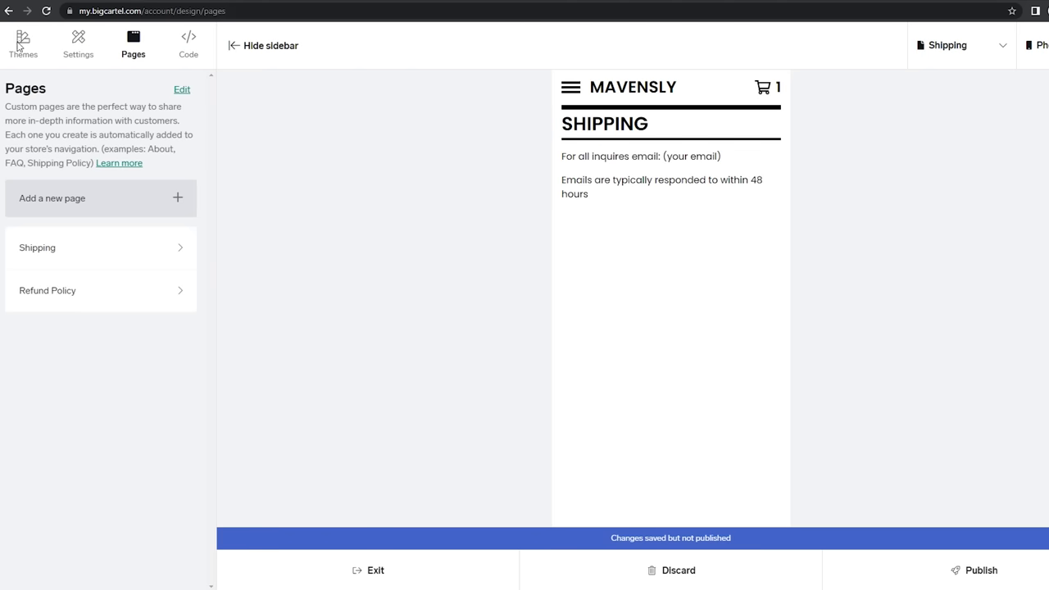
click(1000, 572)
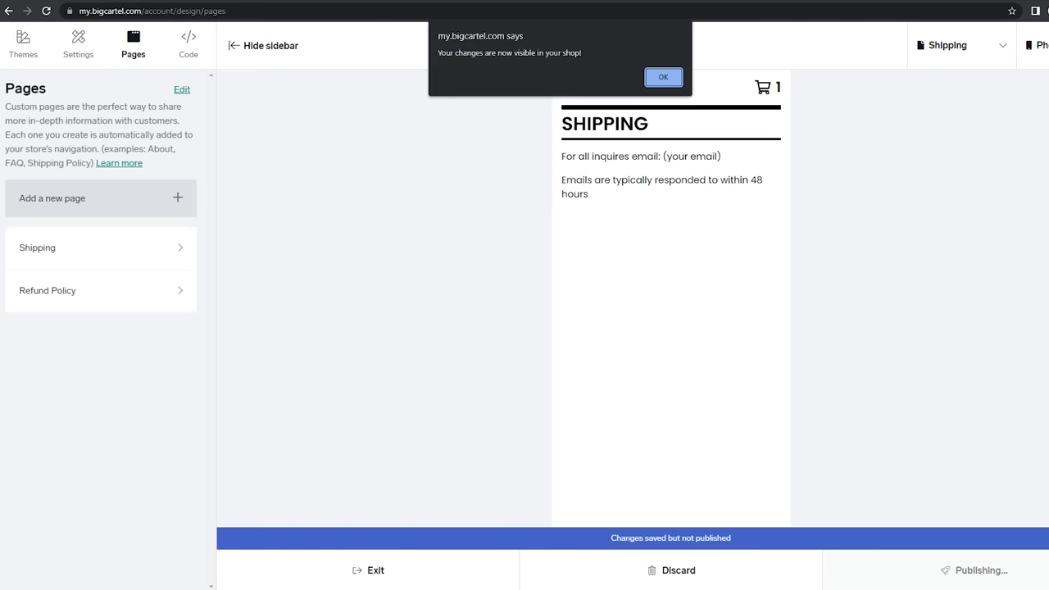
key(Return)
scroll(426, 239, down, 4)
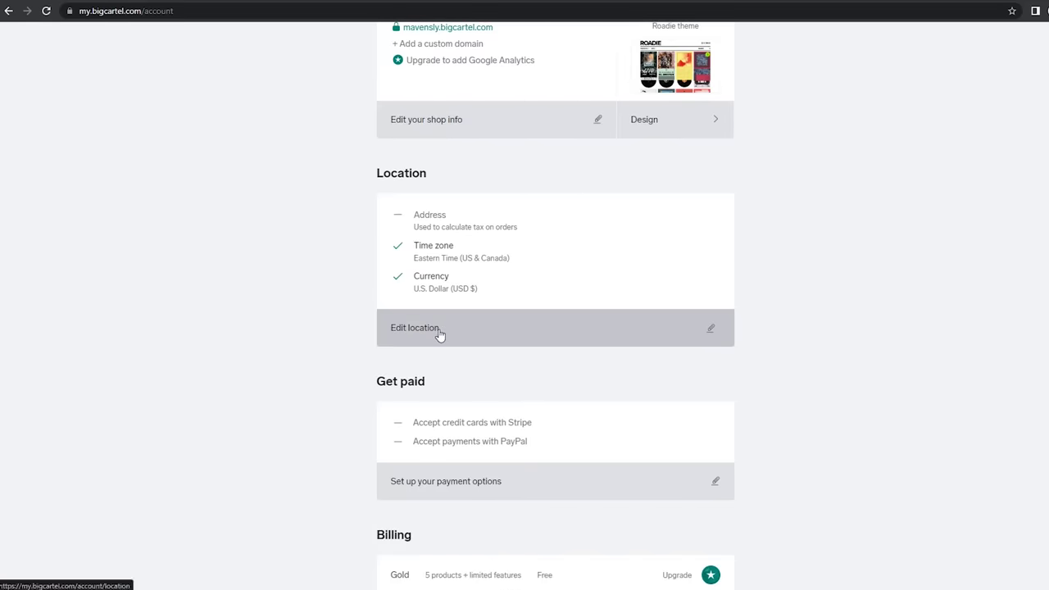
scroll(440, 334, down, 1)
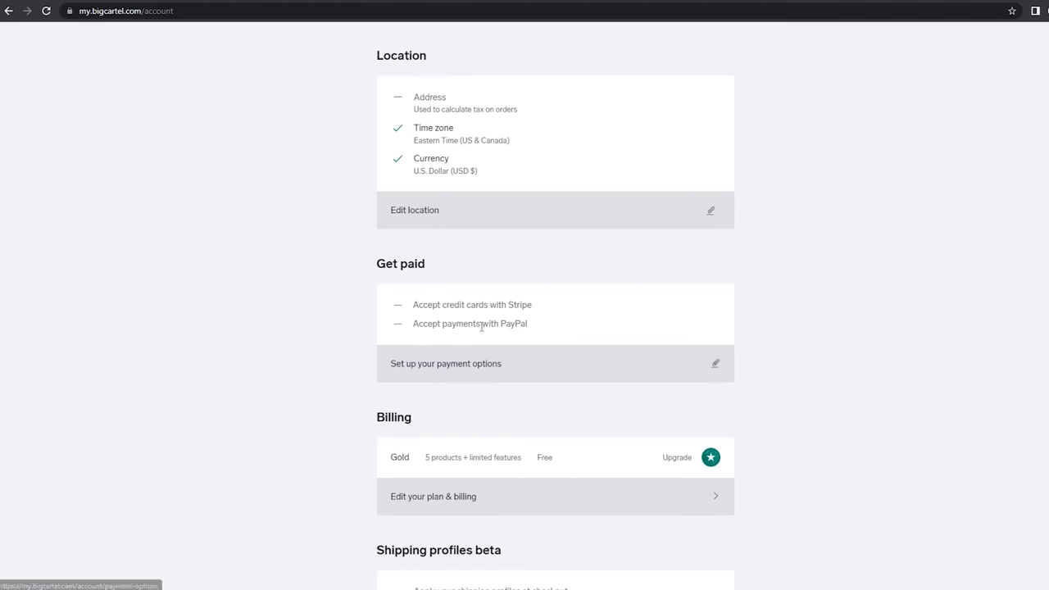
drag(532, 306, 508, 305)
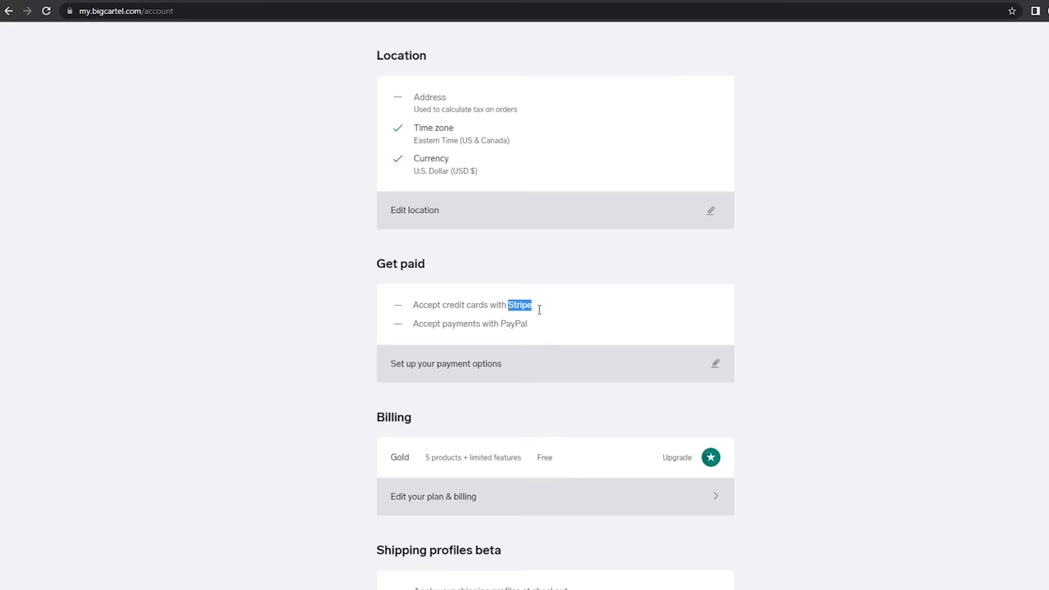
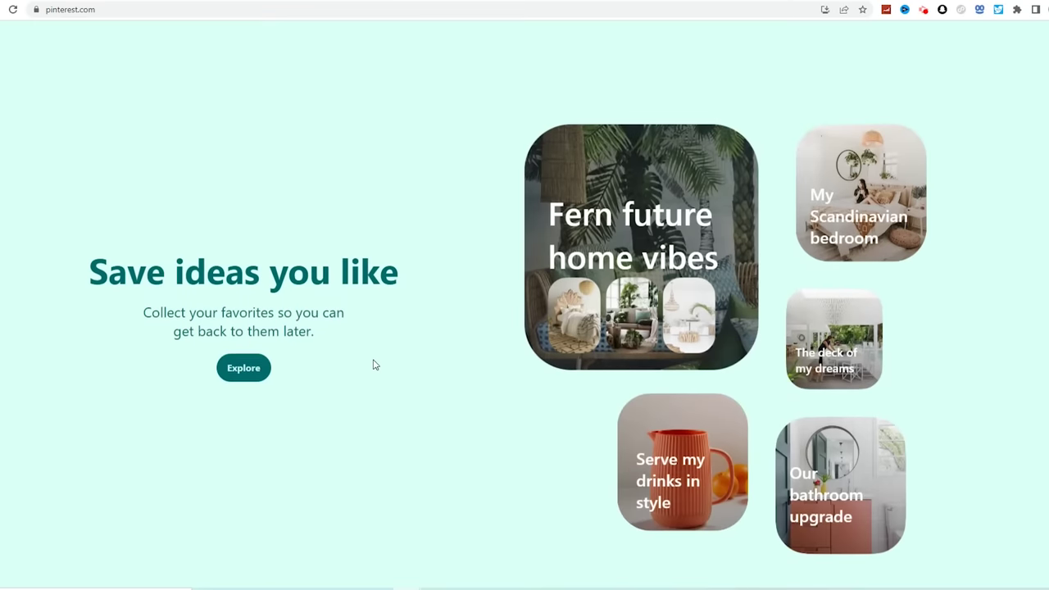
Sign in to Pinterest via Sign up, then switch to the TikTok browser tab
scroll(374, 365, up, 10)
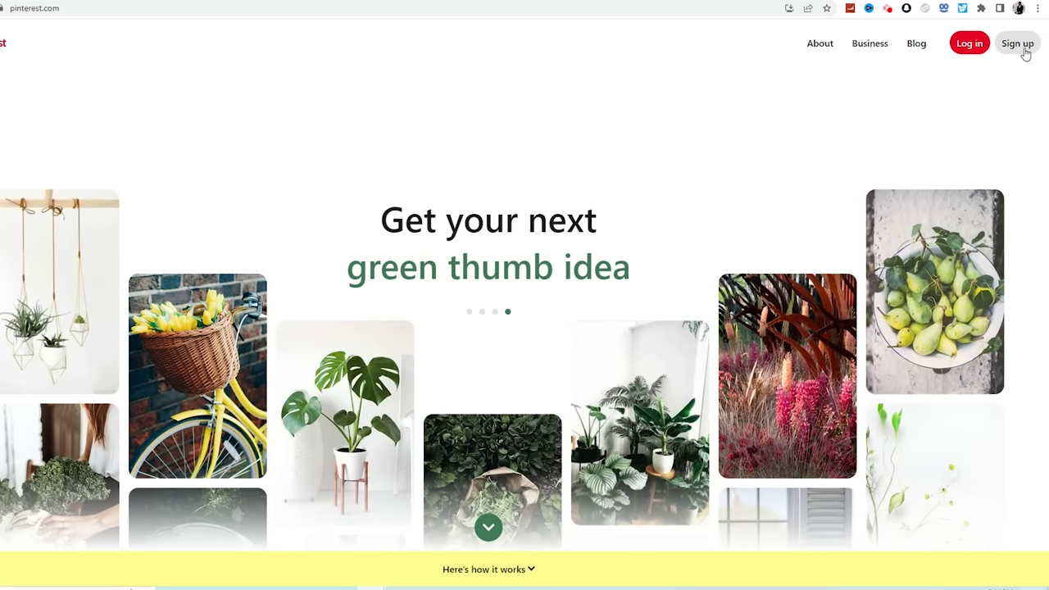
click(1021, 45)
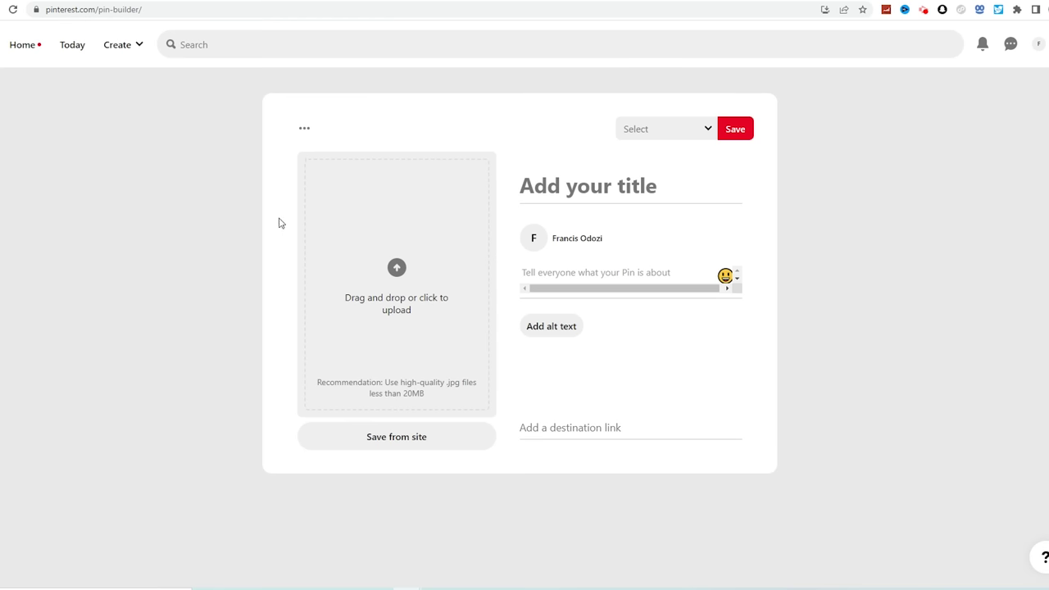
click(549, 1)
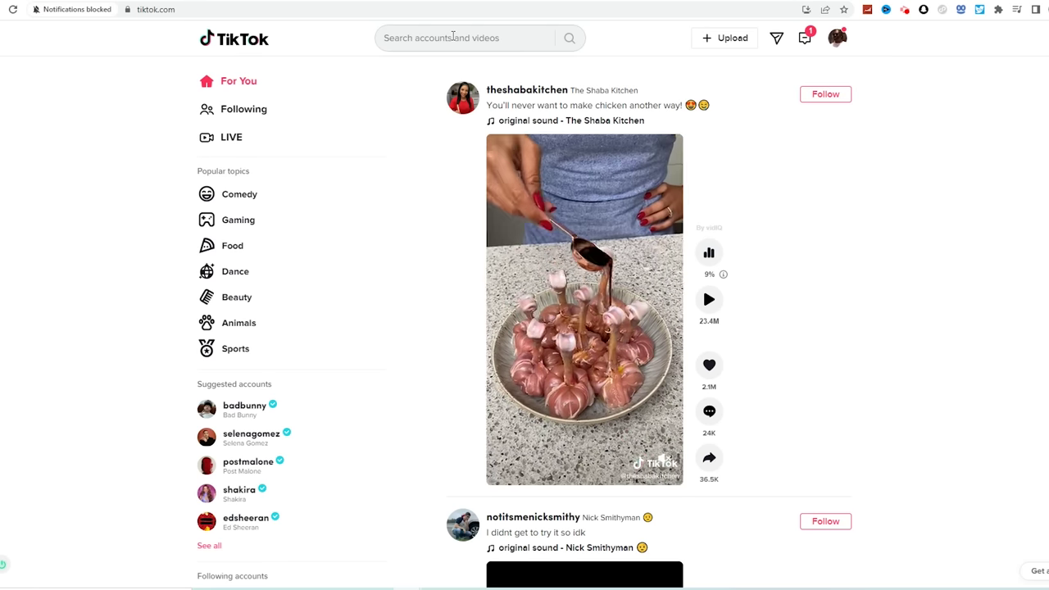
Search TikTok for 'rose bear'
click(454, 38)
text(rose bear)
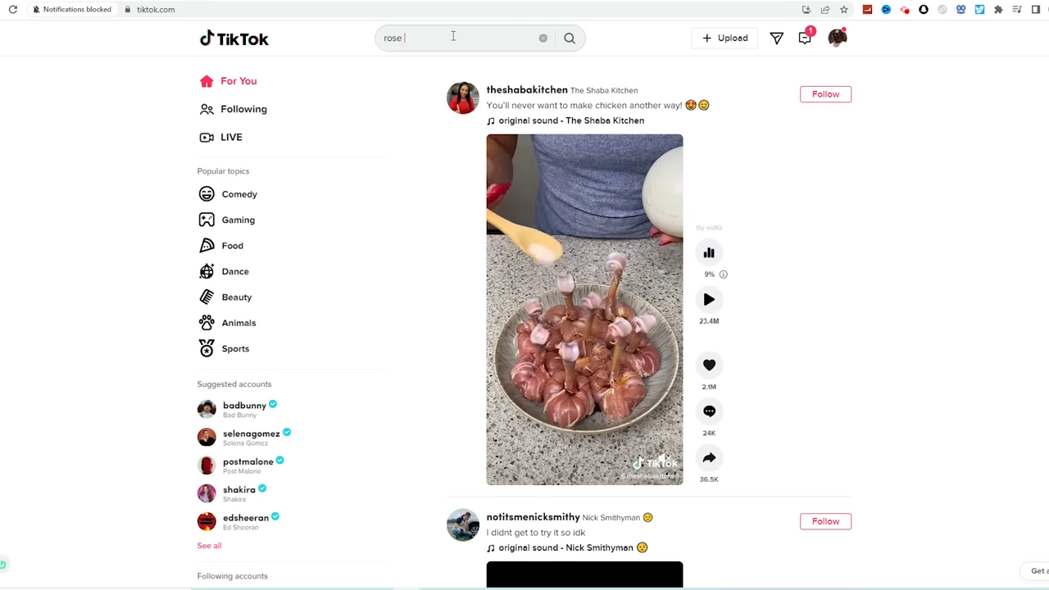
key(Return)
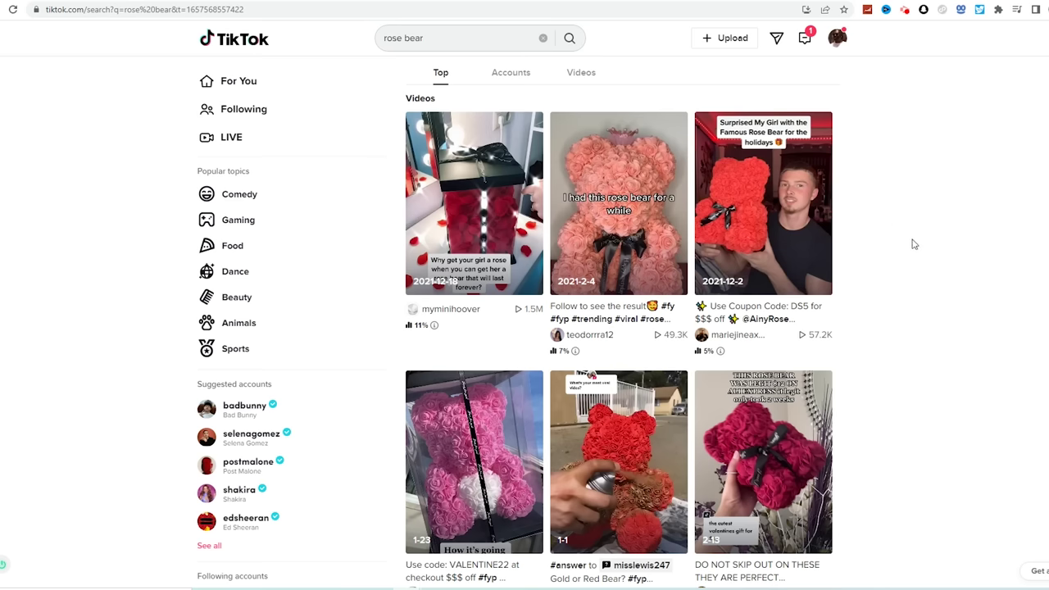
Open the rose bear surprise video, copy its link, and open a new browser tab
scroll(953, 241, down, 2)
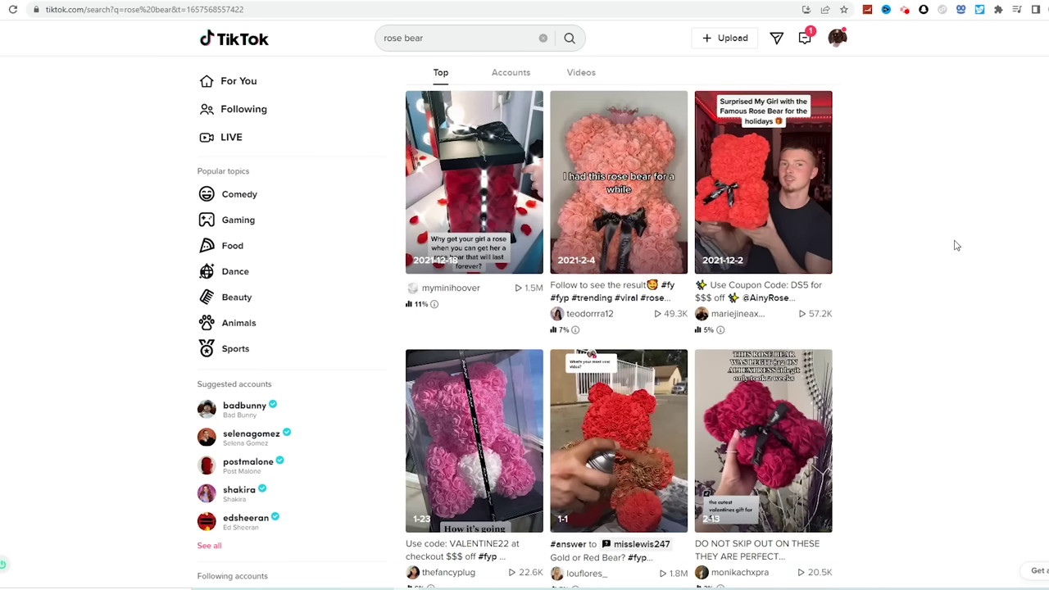
scroll(934, 262, down, 4)
scroll(915, 281, up, 6)
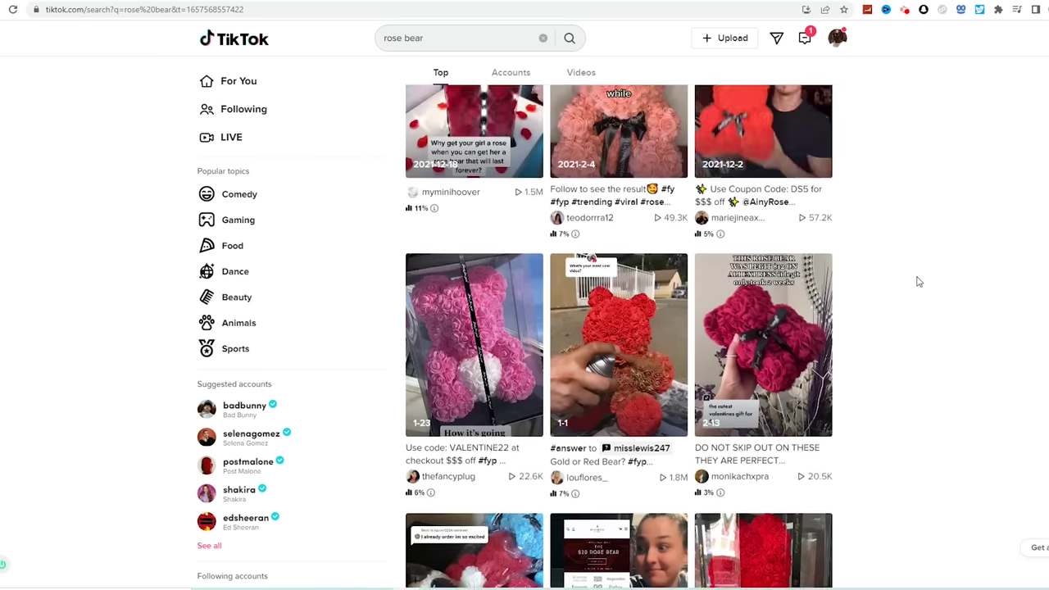
click(723, 247)
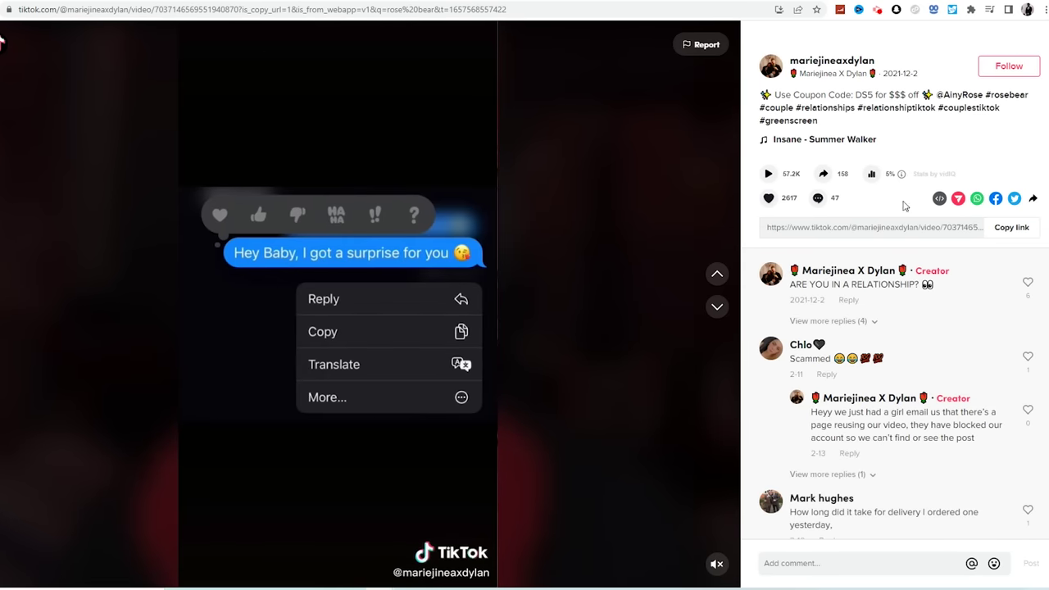
click(1010, 228)
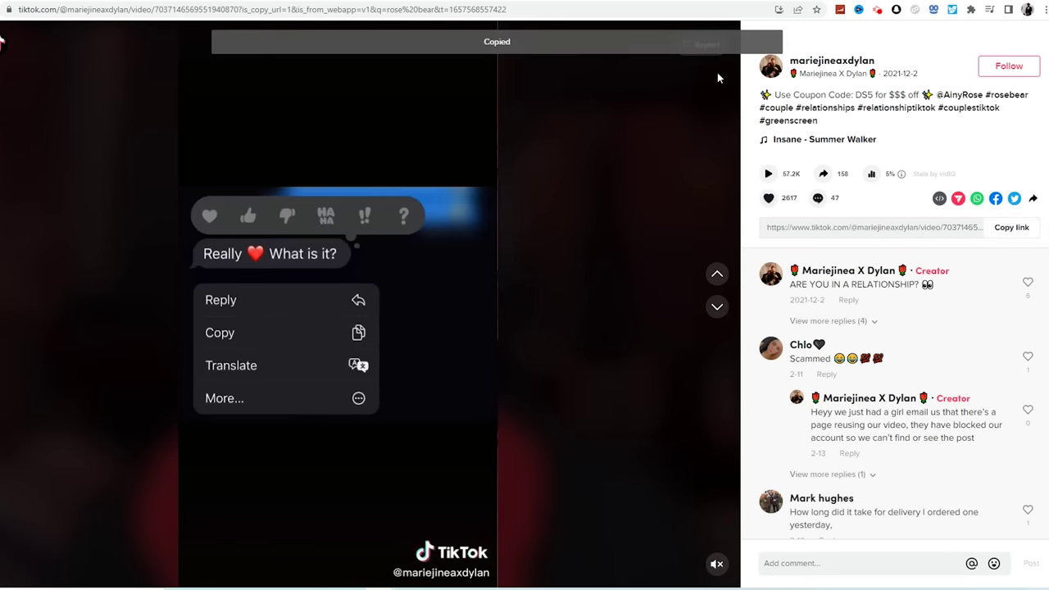
click(689, 0)
Search the web for 'tiktok downloader' and open snaptik.app
text(ti)
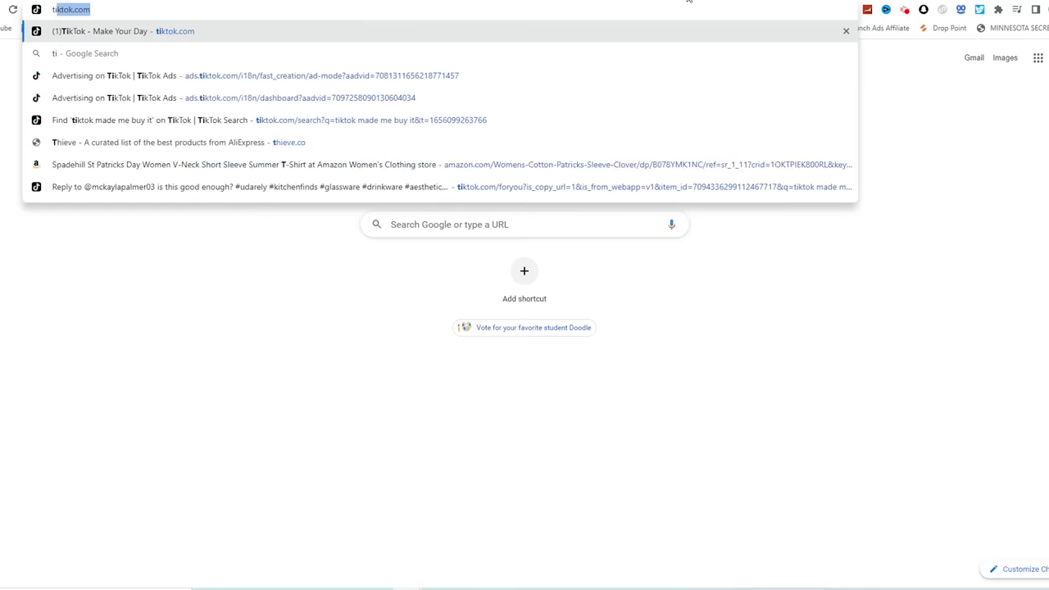
text(ktok downloader)
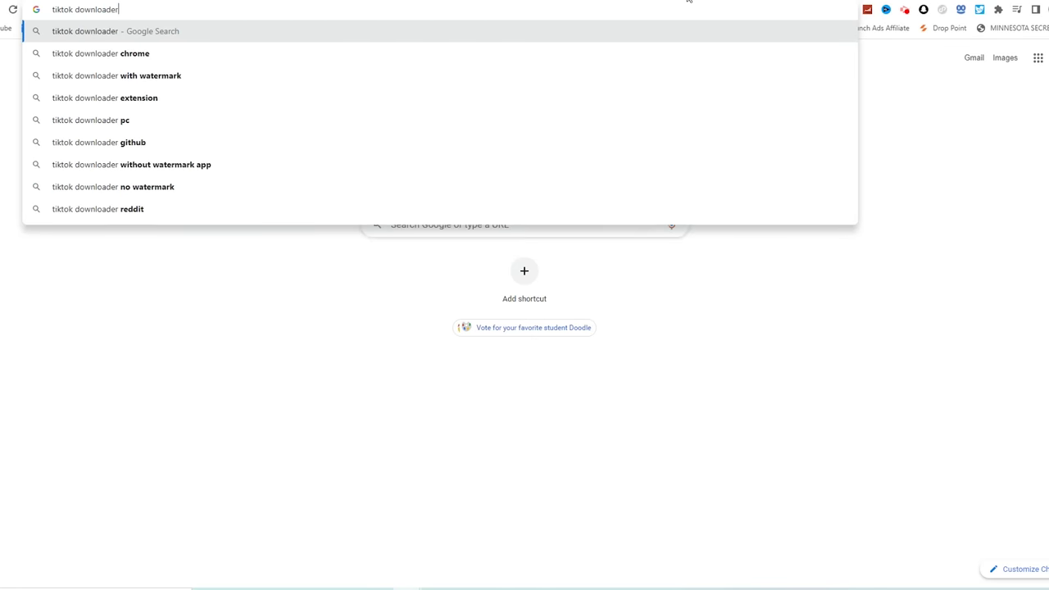
key(Return)
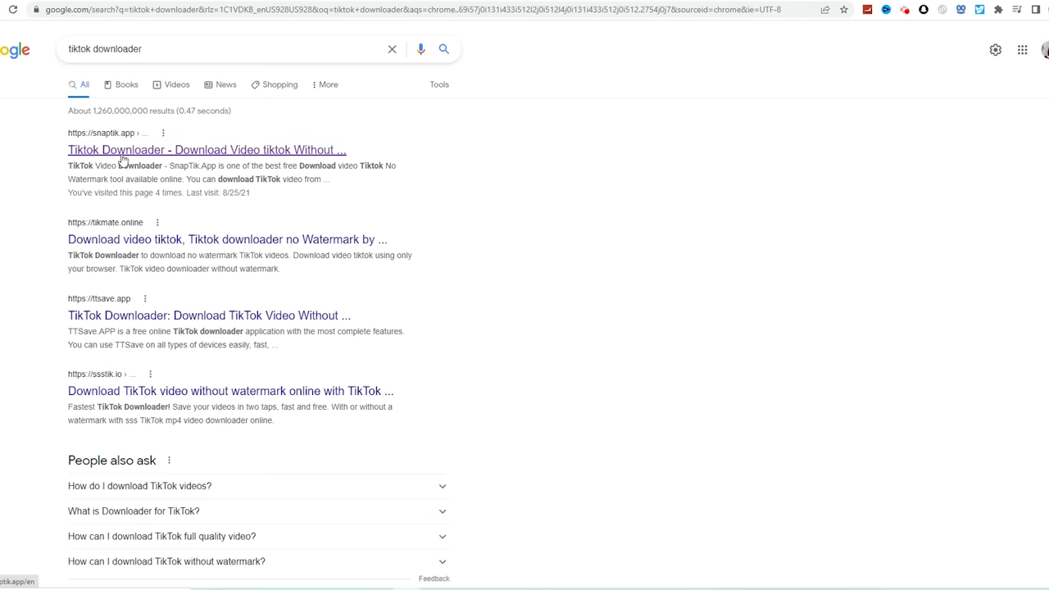
click(120, 154)
Paste the rose bear link into SnapTik and download the MP4 from Server 01
right_click(362, 203)
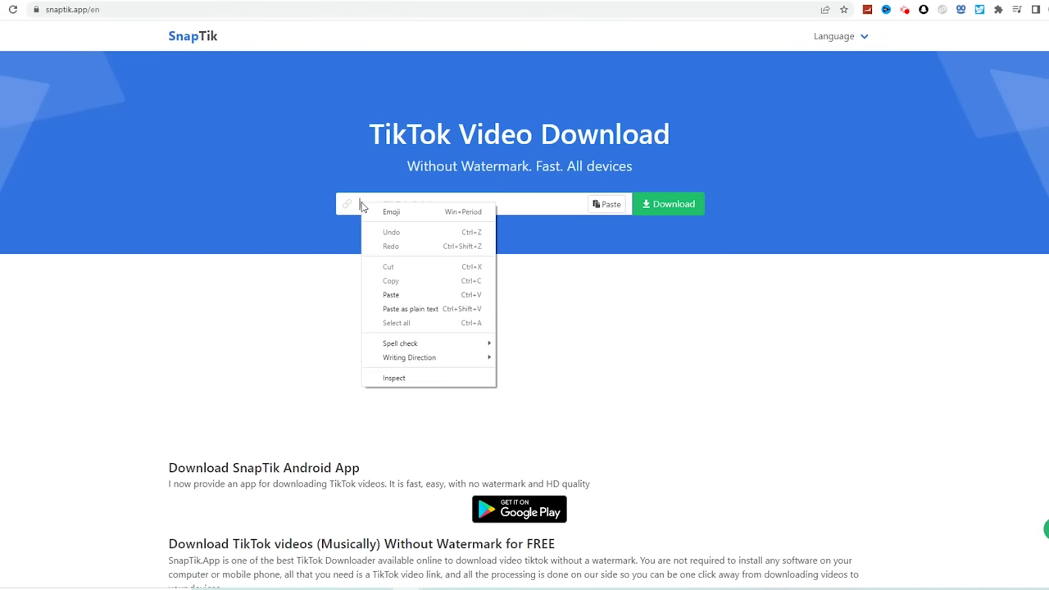
click(414, 294)
click(668, 204)
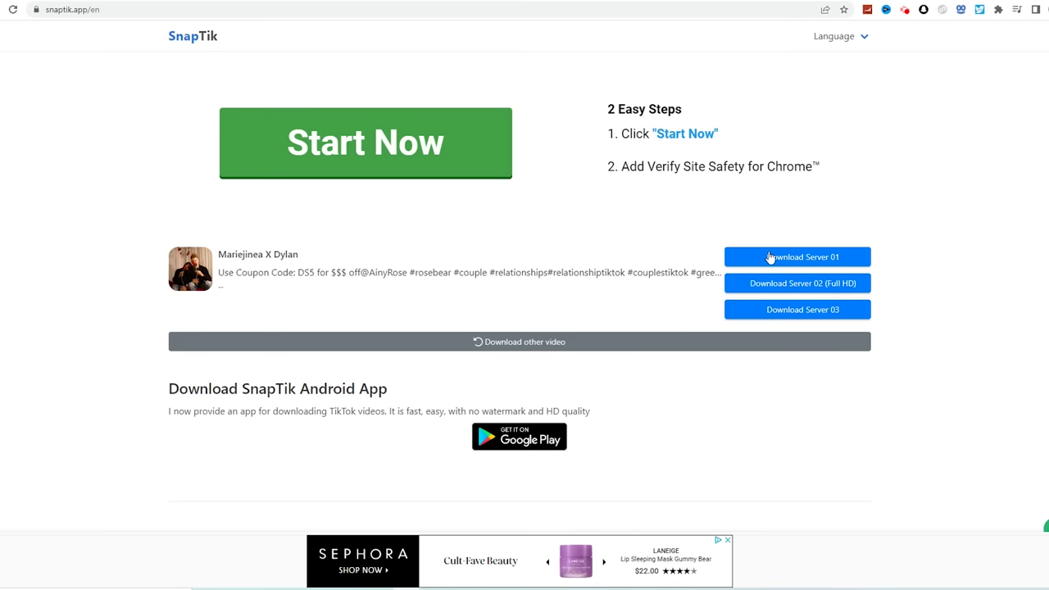
click(768, 257)
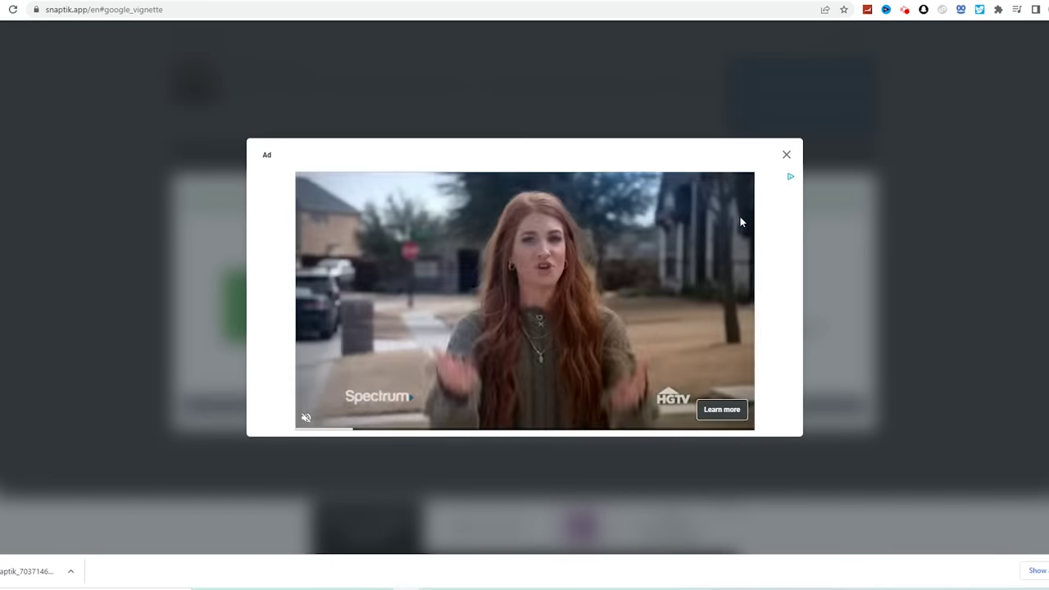
click(786, 154)
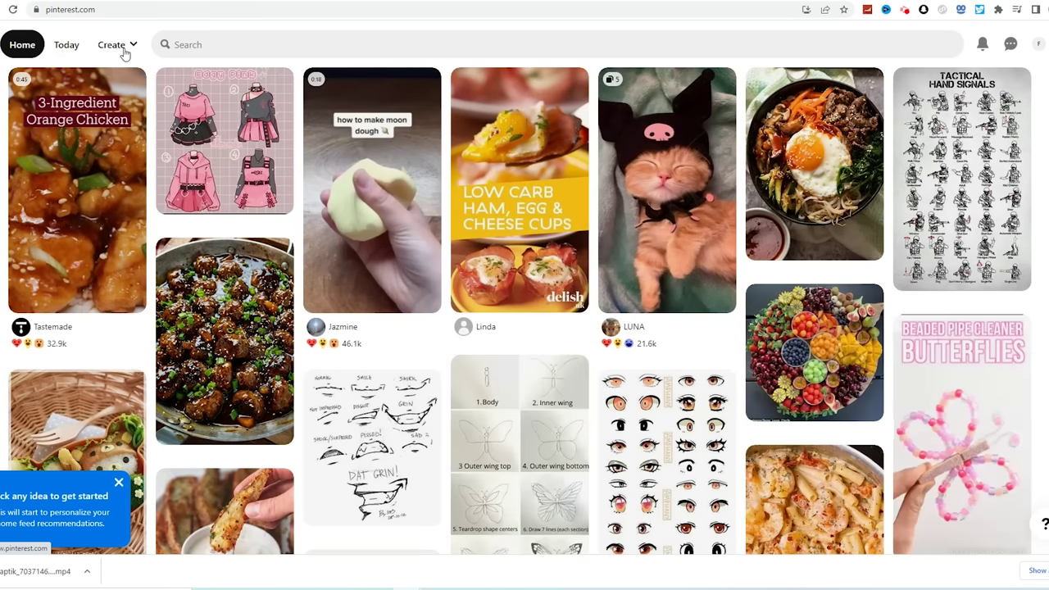
click(121, 47)
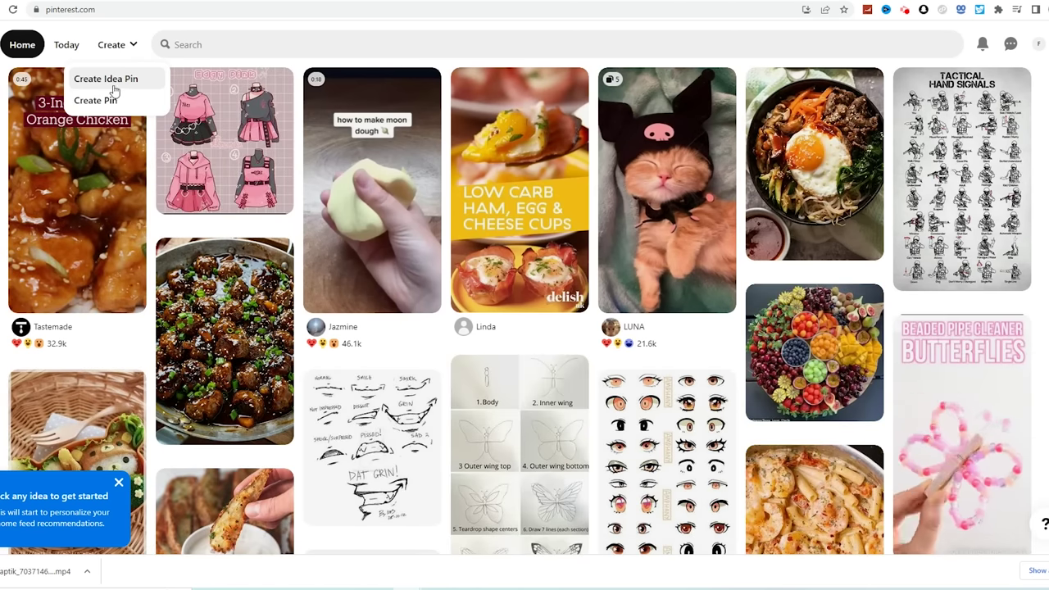
Create a new Idea Pin draft with the downloaded SnapTik rose bear video and reach Finishing touches
click(110, 82)
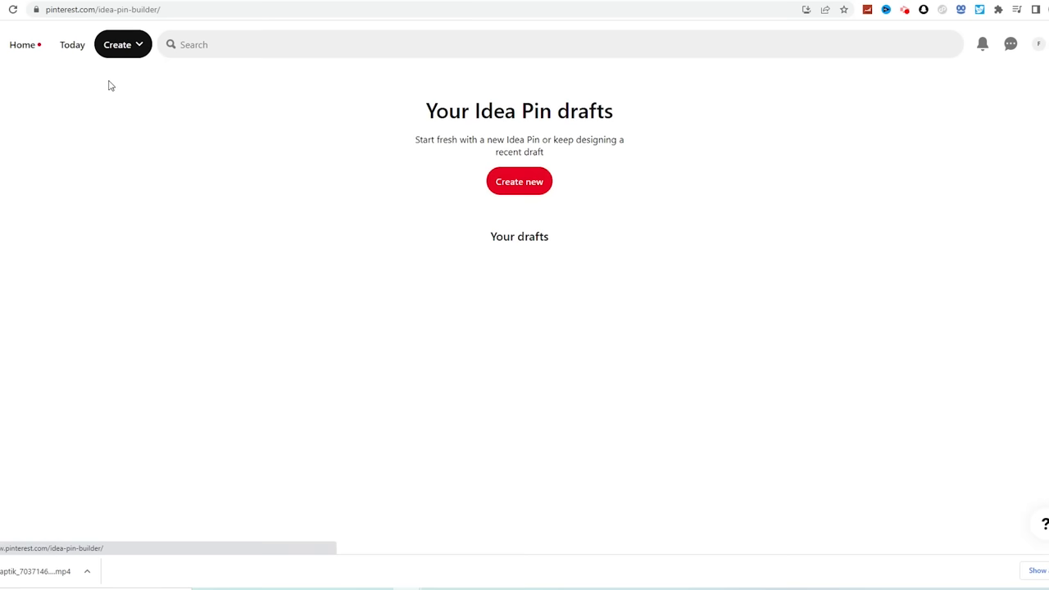
click(518, 184)
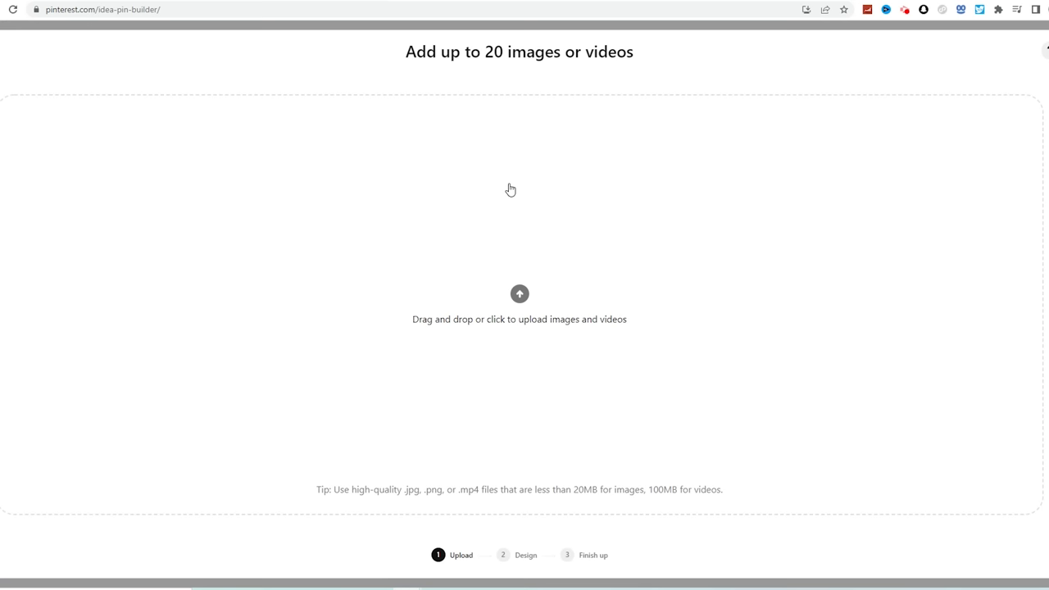
click(530, 260)
scroll(227, 190, down, 1)
click(227, 190)
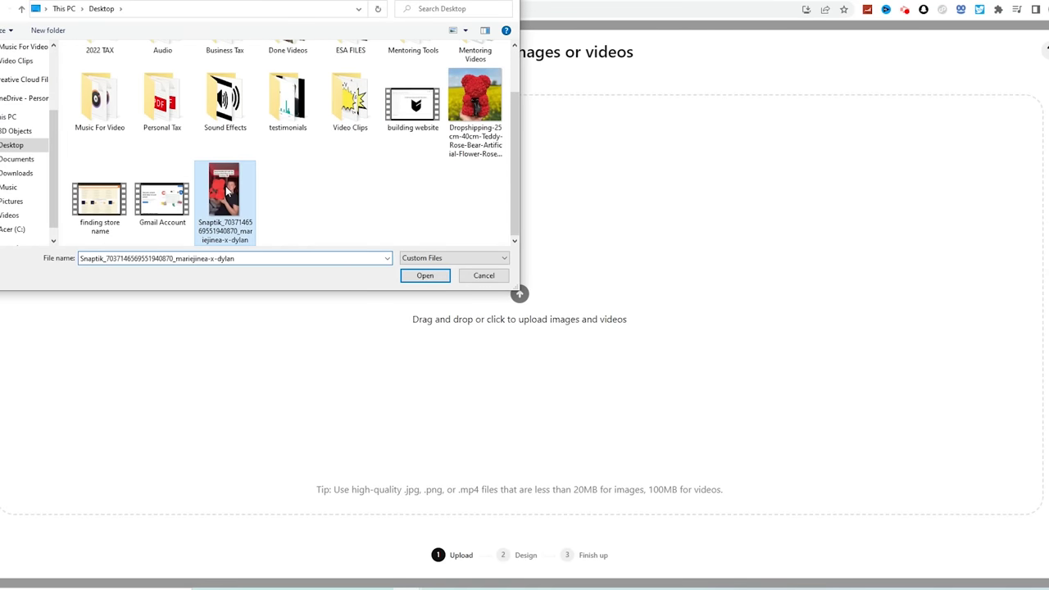
double_click(227, 190)
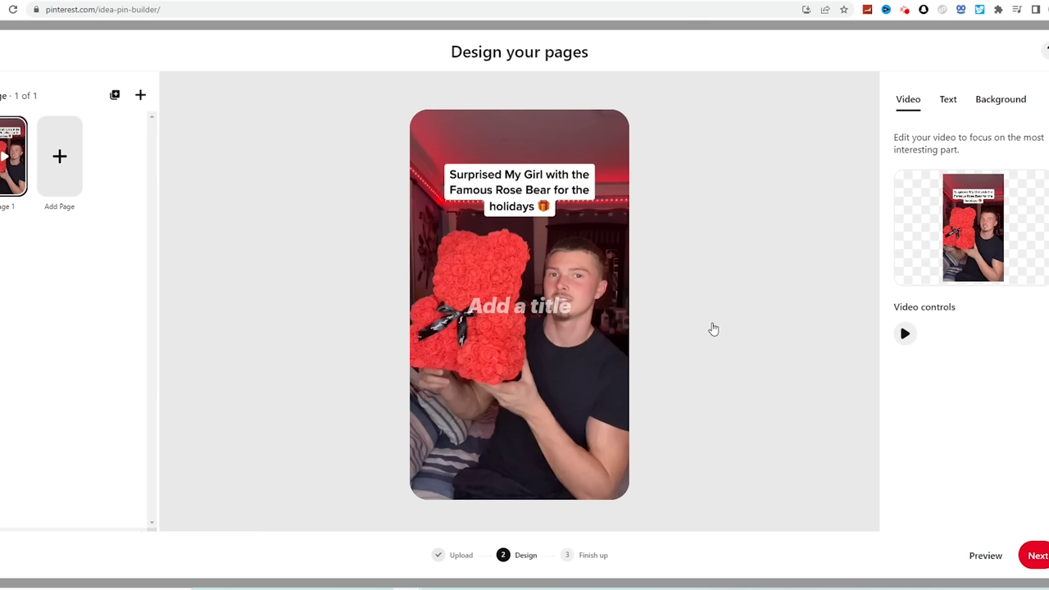
click(1036, 556)
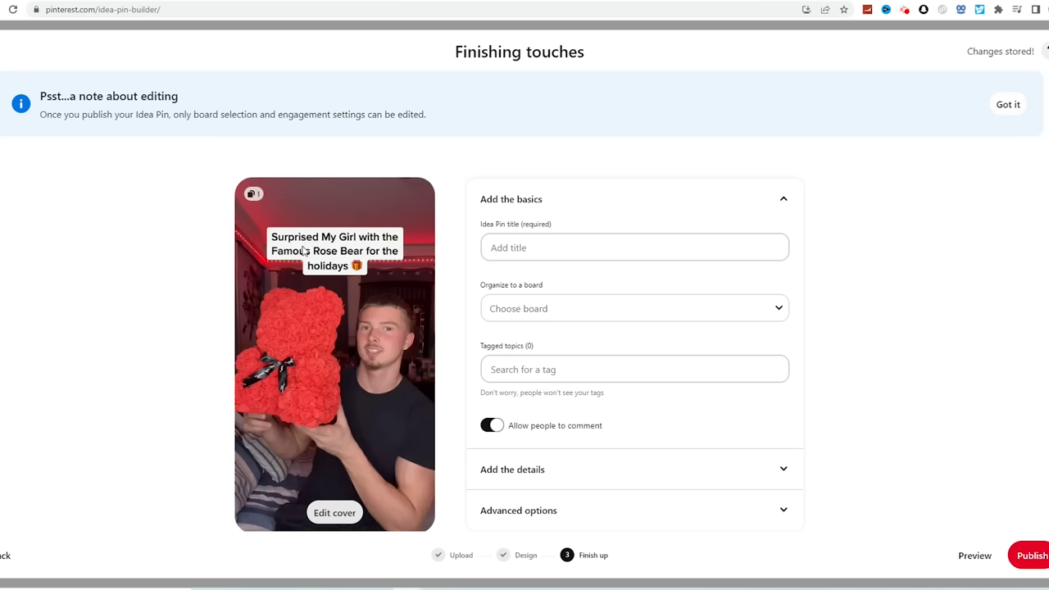
click(513, 252)
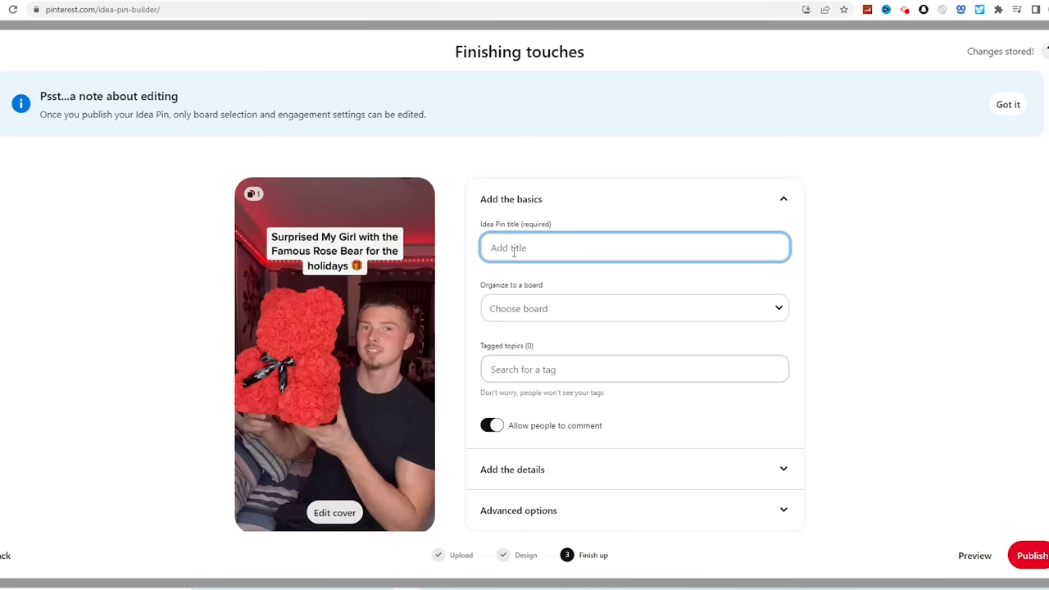
Title the Idea Pin 'Perfect anniversary gift' and open the board chooser
text(T)
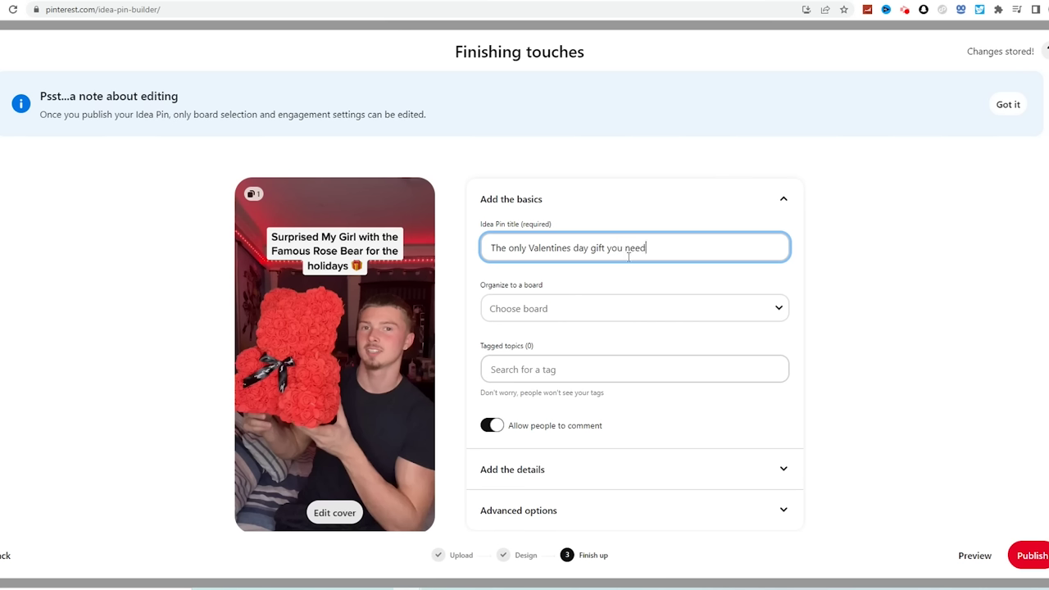
drag(668, 247, 423, 240)
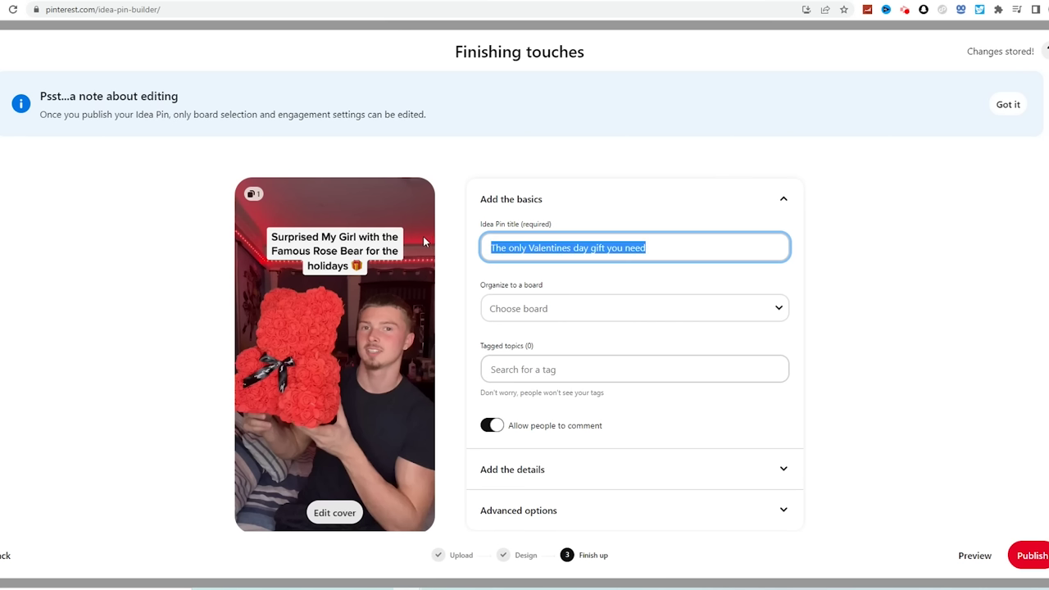
text(Perfect anni)
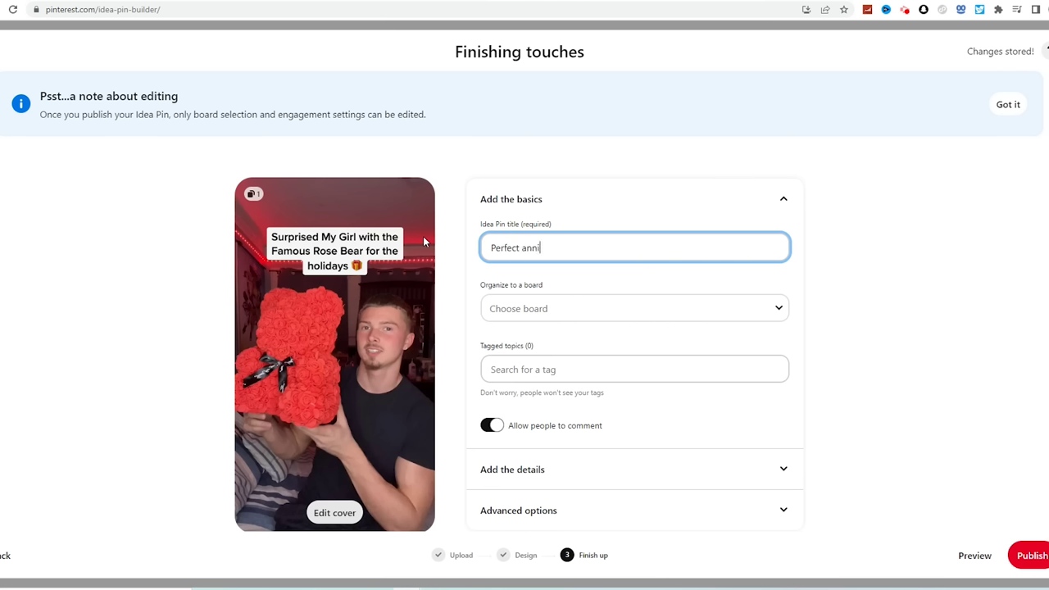
text(versary gift)
drag(583, 252, 450, 234)
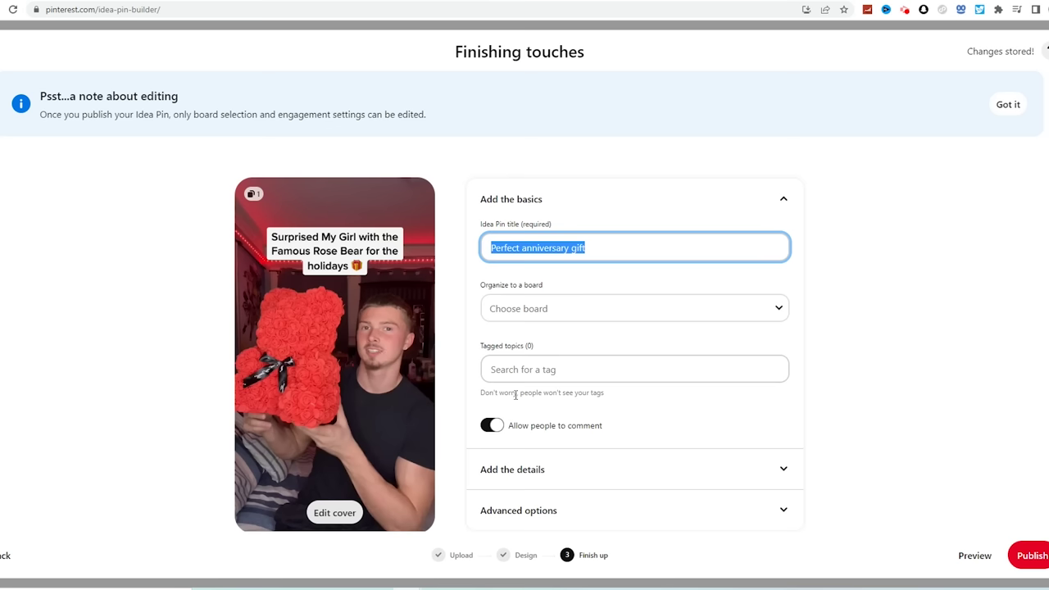
click(789, 507)
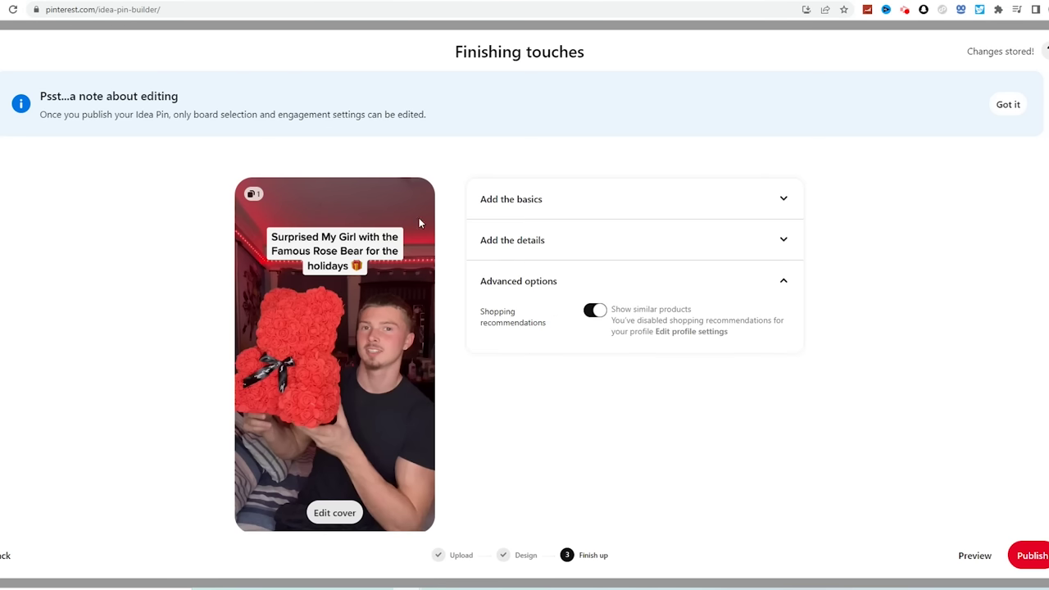
click(766, 205)
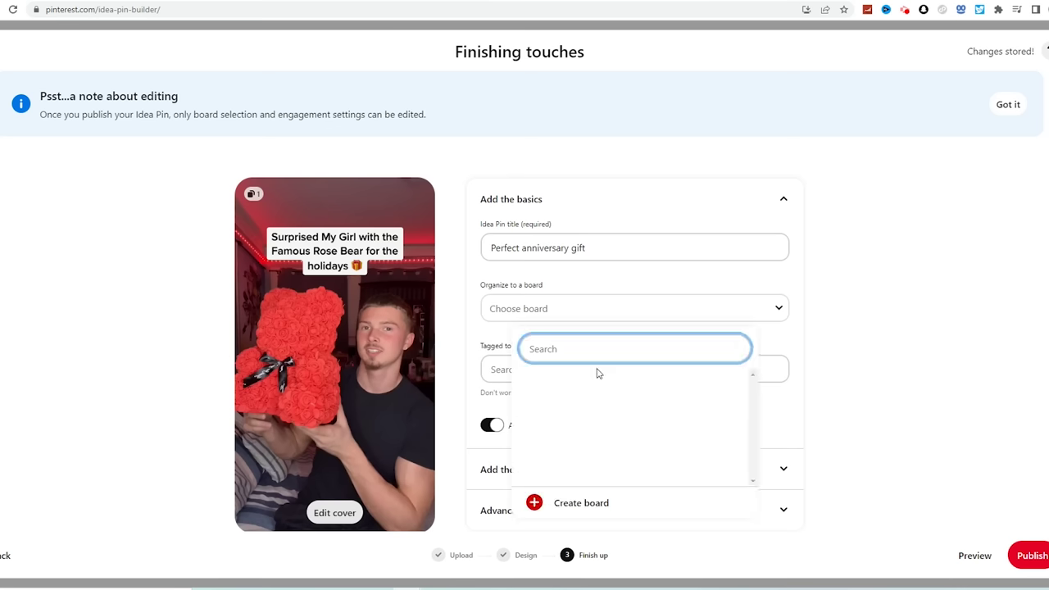
Create a new board named 'Relationship gift ideas' for the pin
text(Relationship gift ideas)
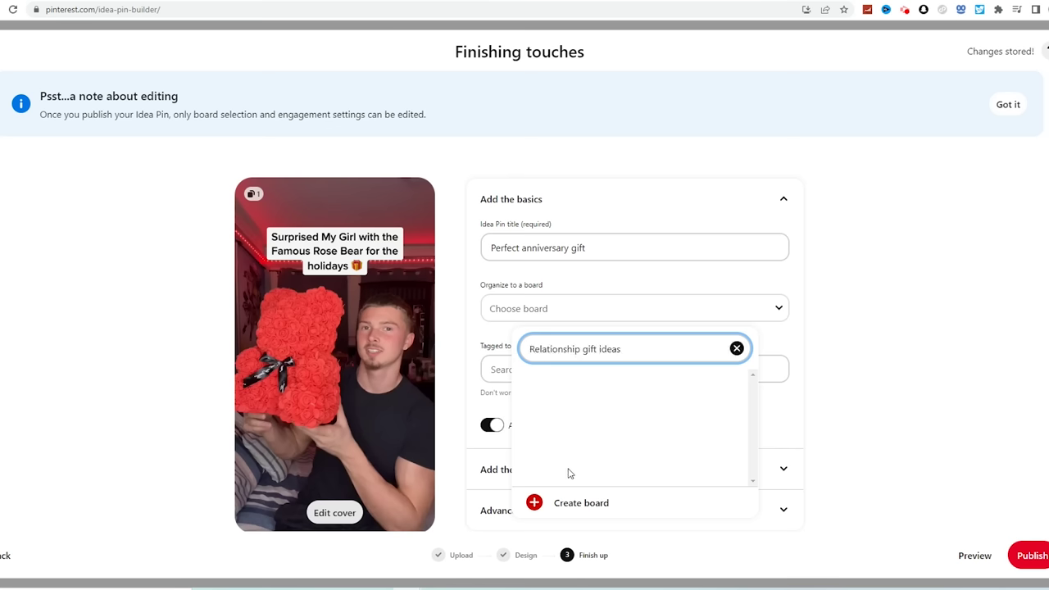
click(564, 502)
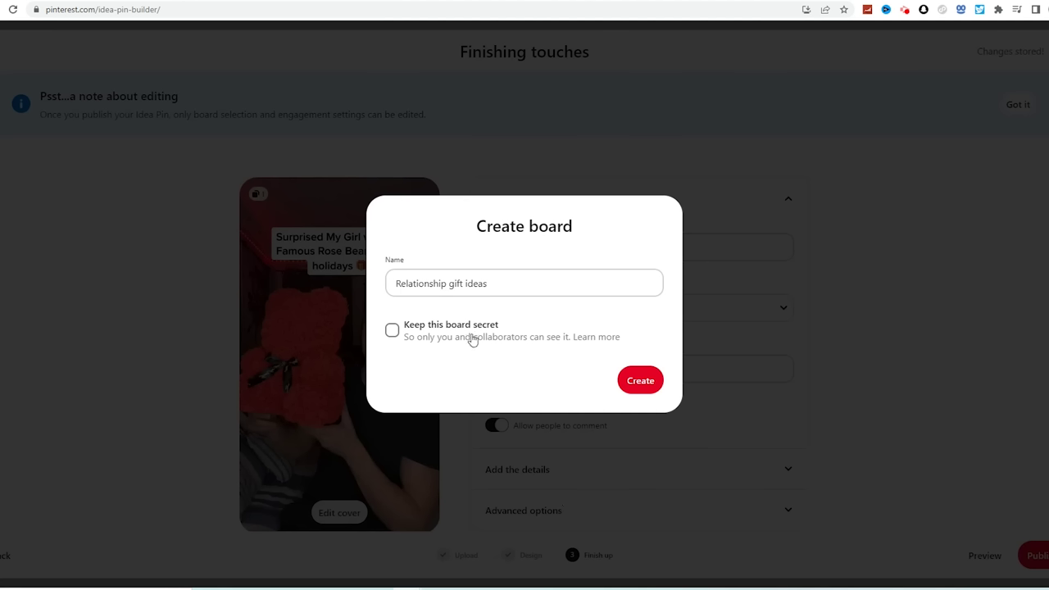
click(654, 392)
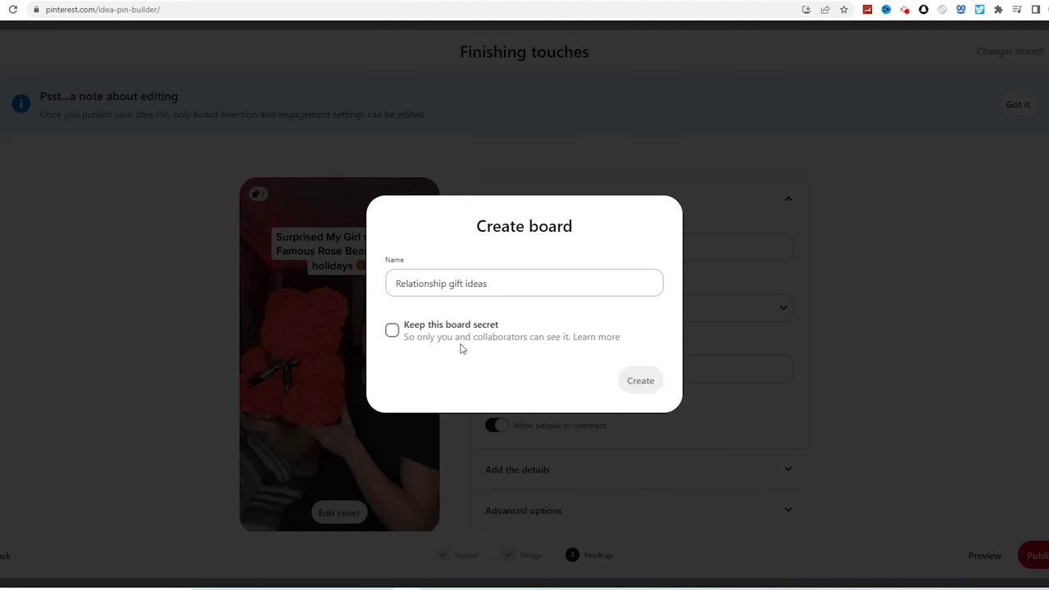
Tag the pin with the Relationship Goals topic and publish it
click(532, 369)
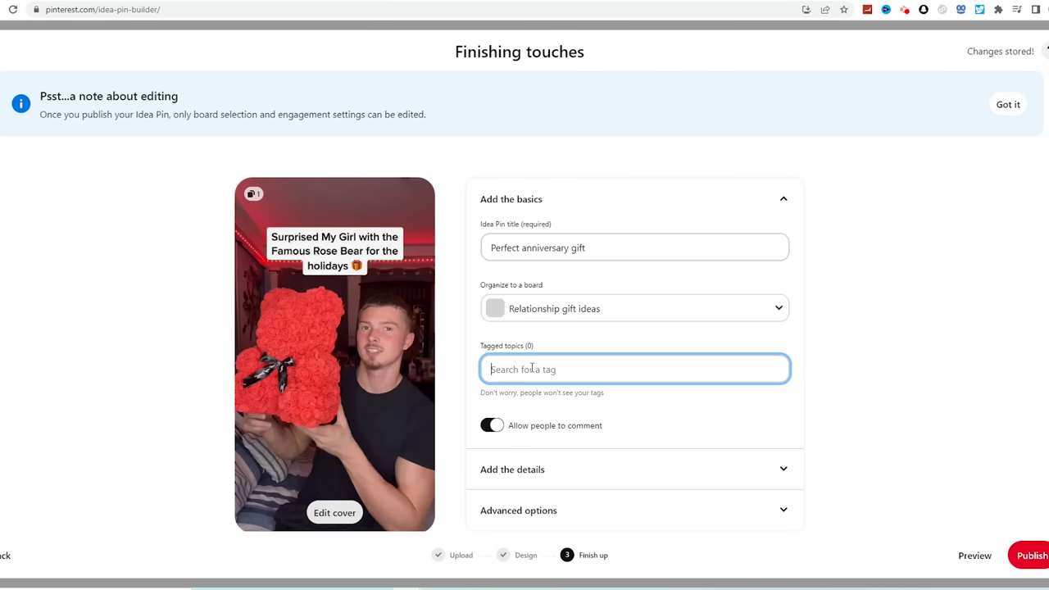
text(rela)
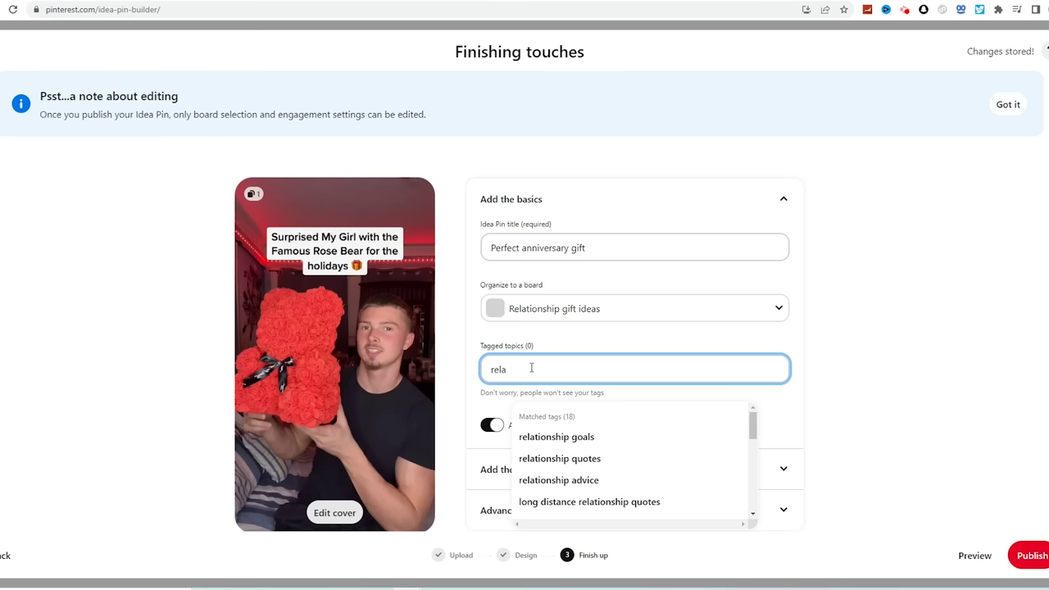
click(574, 439)
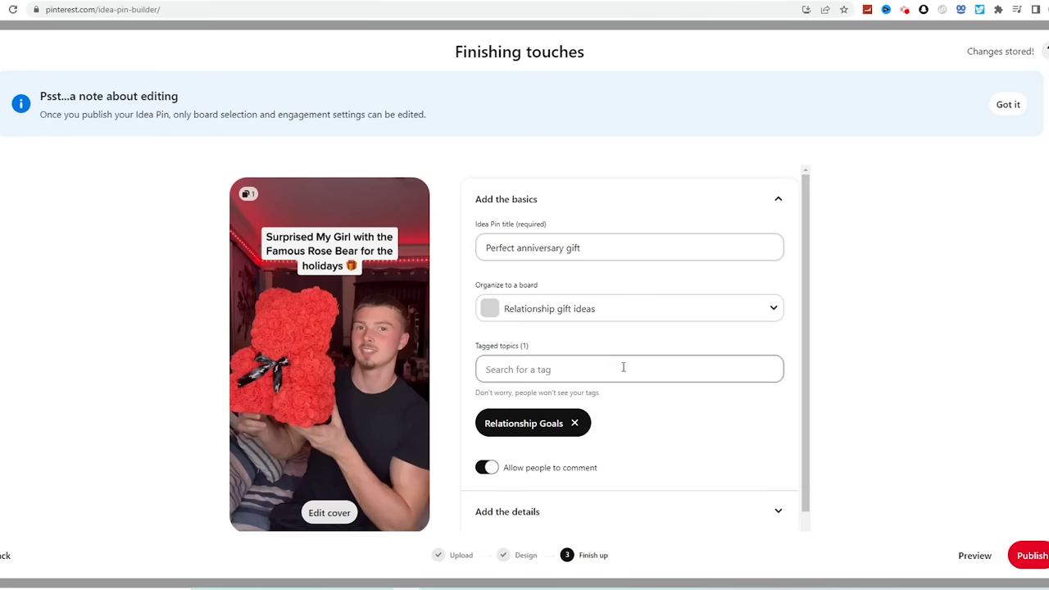
scroll(580, 403, down, 1)
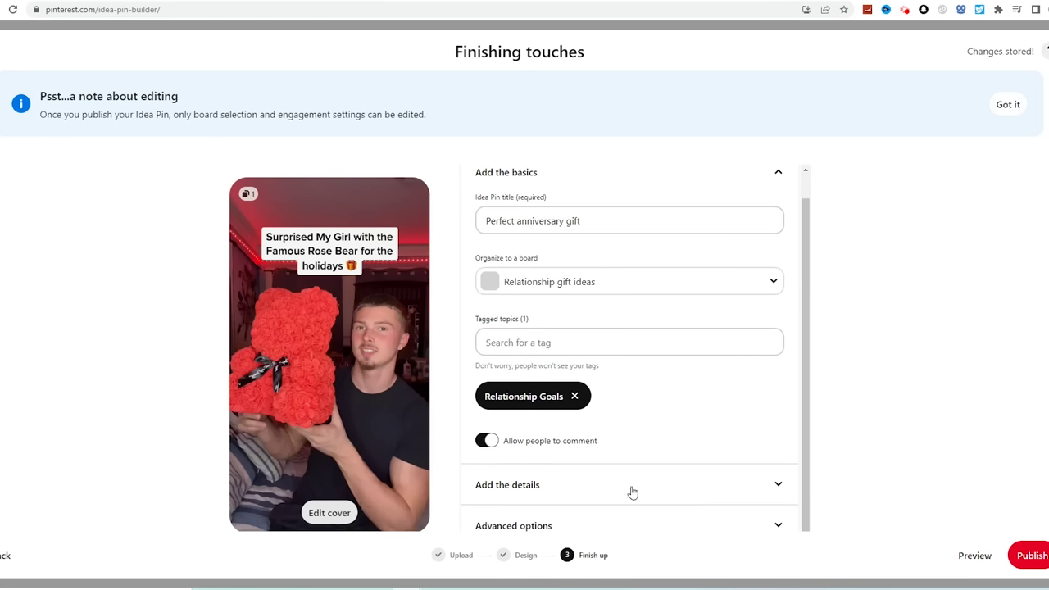
click(631, 524)
click(1028, 555)
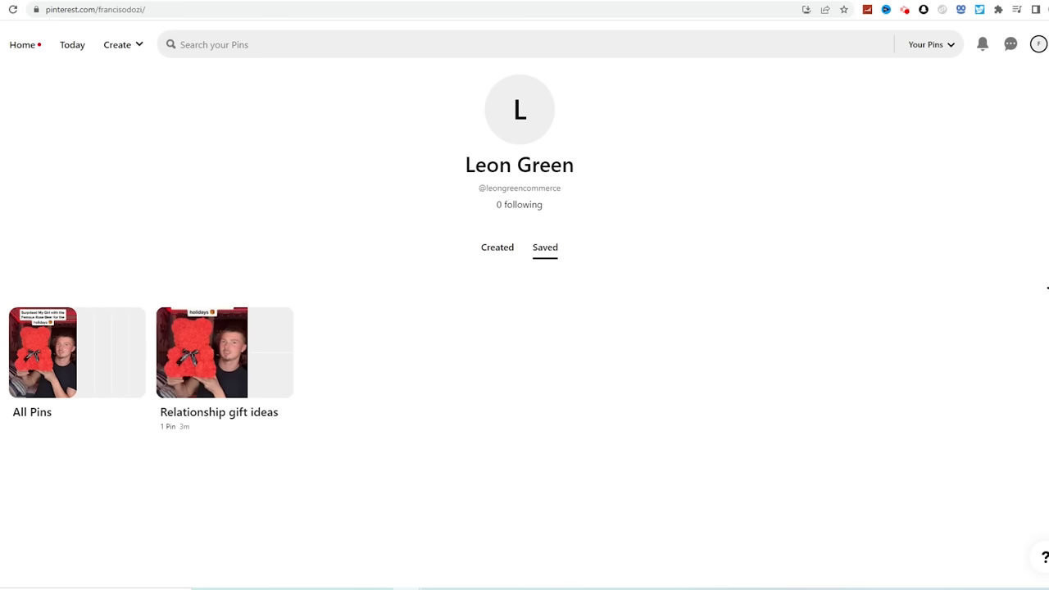
In profile settings, type 'The #1' into the public profile About field
click(1038, 45)
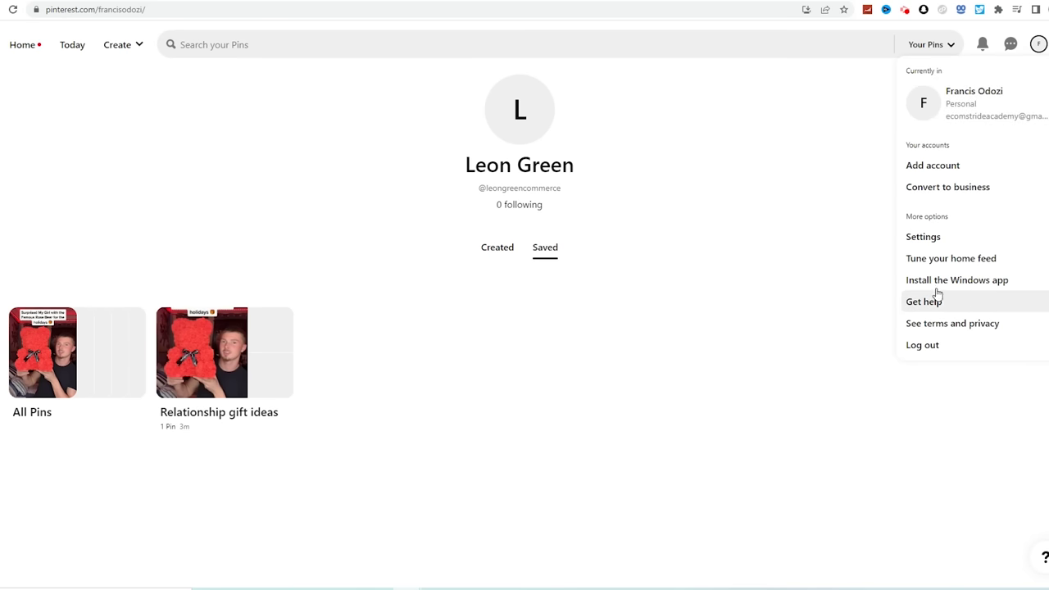
click(923, 237)
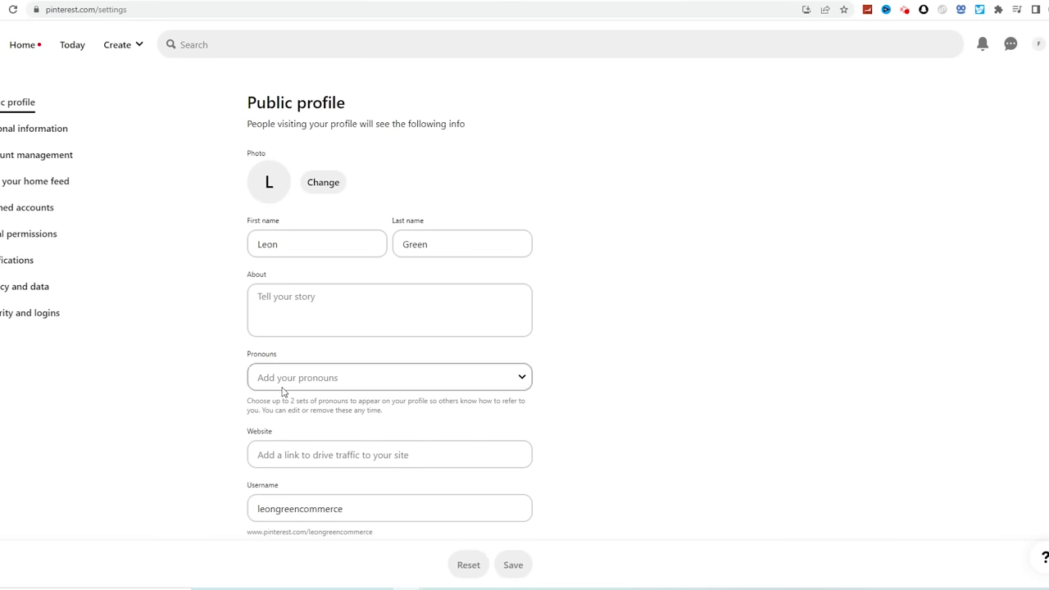
scroll(283, 392, down, 1)
click(301, 223)
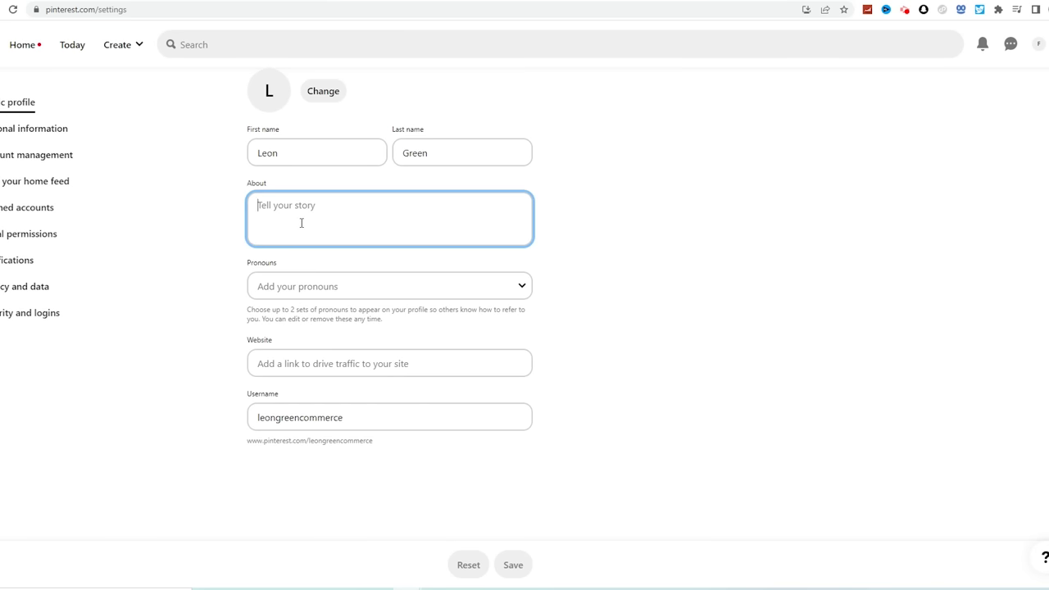
text(The #1)
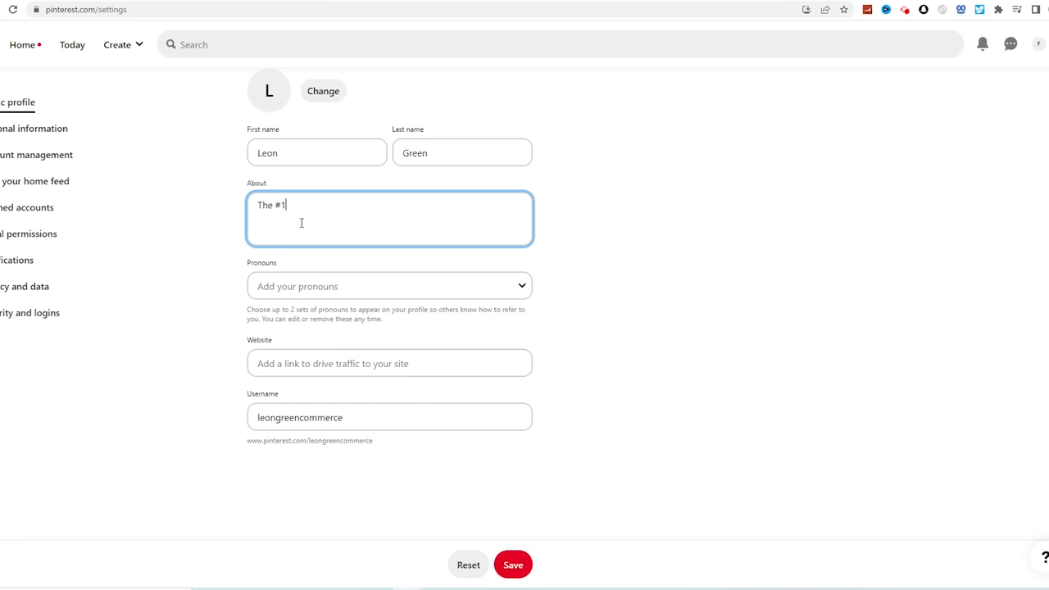
click(285, 366)
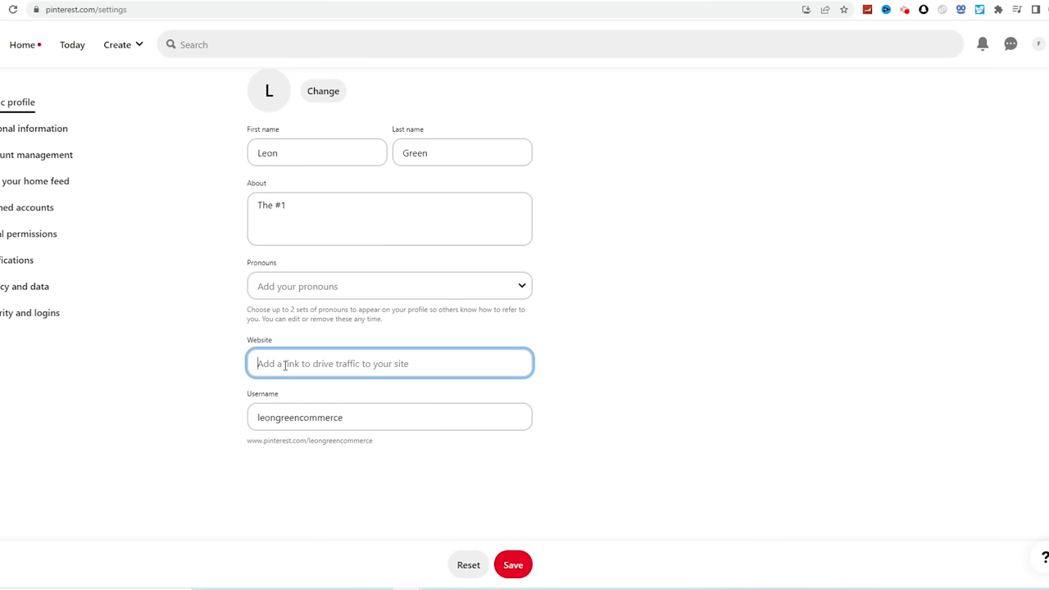
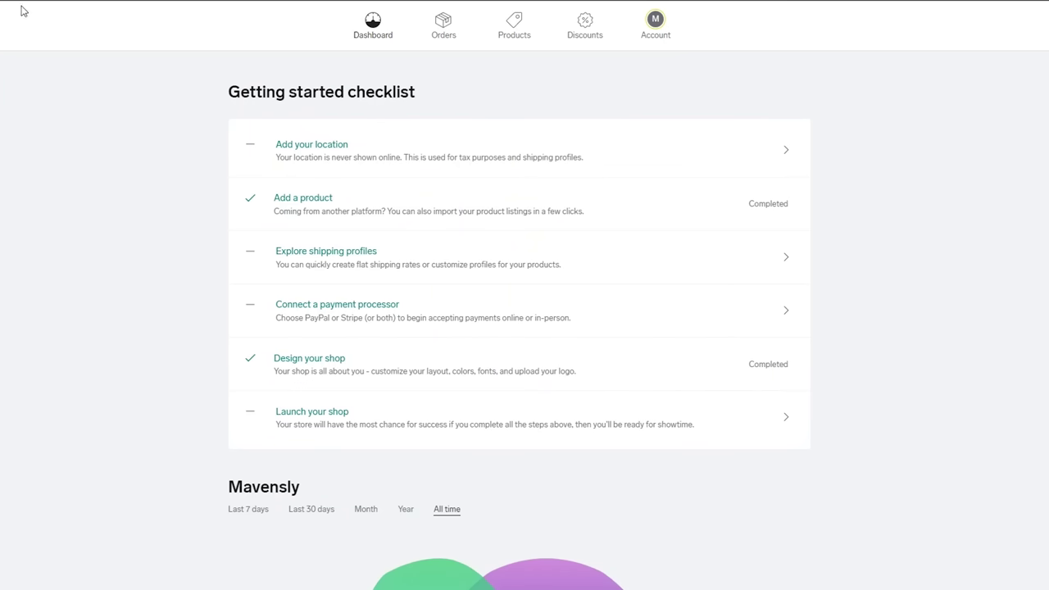
View the Big Cartel store's Orders page, which shows no orders
click(442, 27)
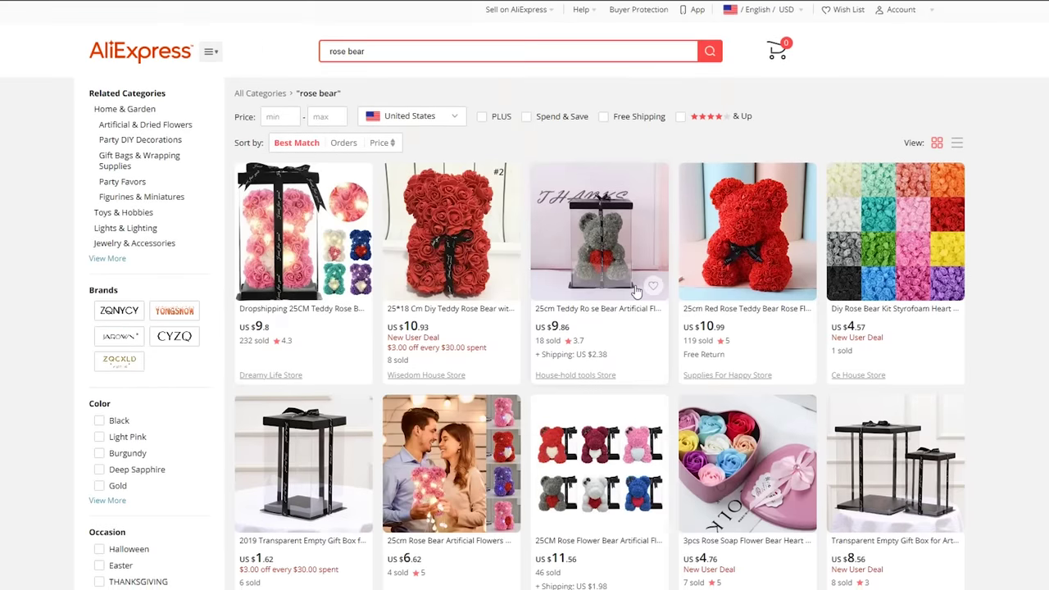
Open the 40cm red rose teddy bear listing from the rose bear search results
scroll(637, 159, down, 3)
scroll(636, 160, up, 2)
click(637, 160)
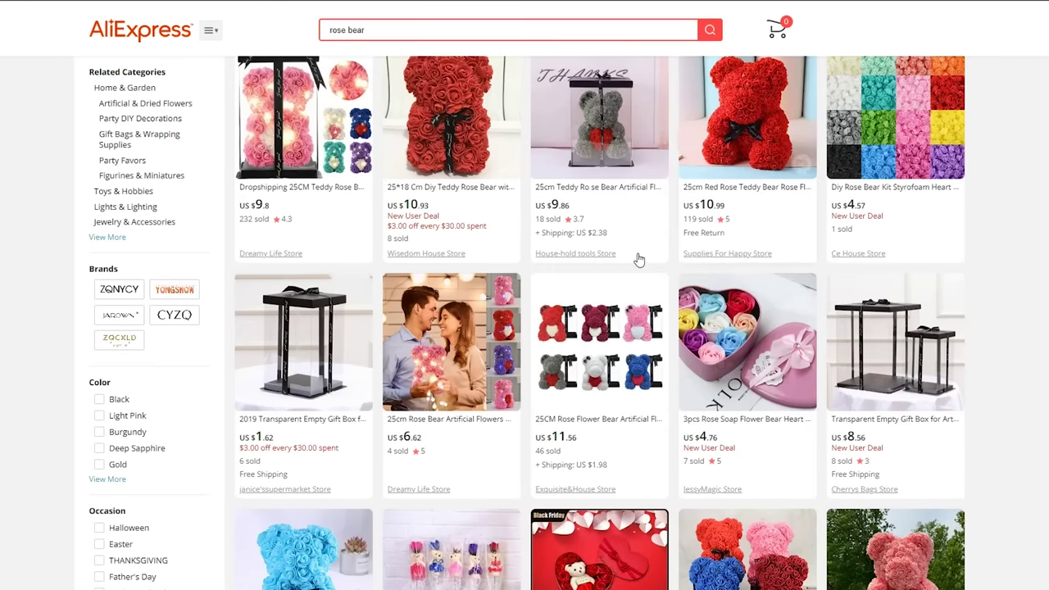
click(703, 258)
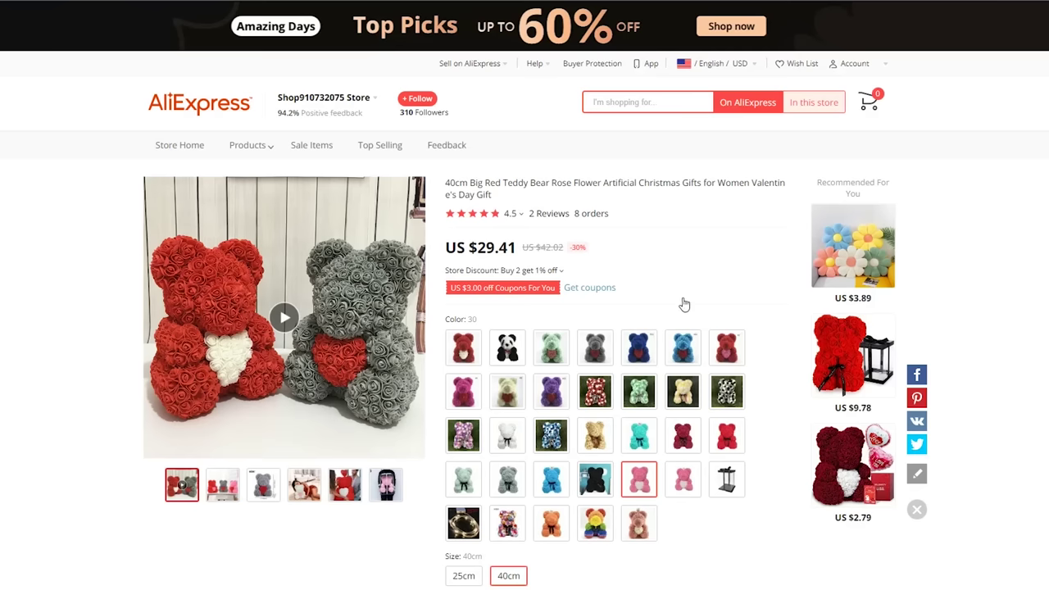
Choose the plain red colour 21, set quantity to 2, and Buy Now
scroll(683, 352, down, 1)
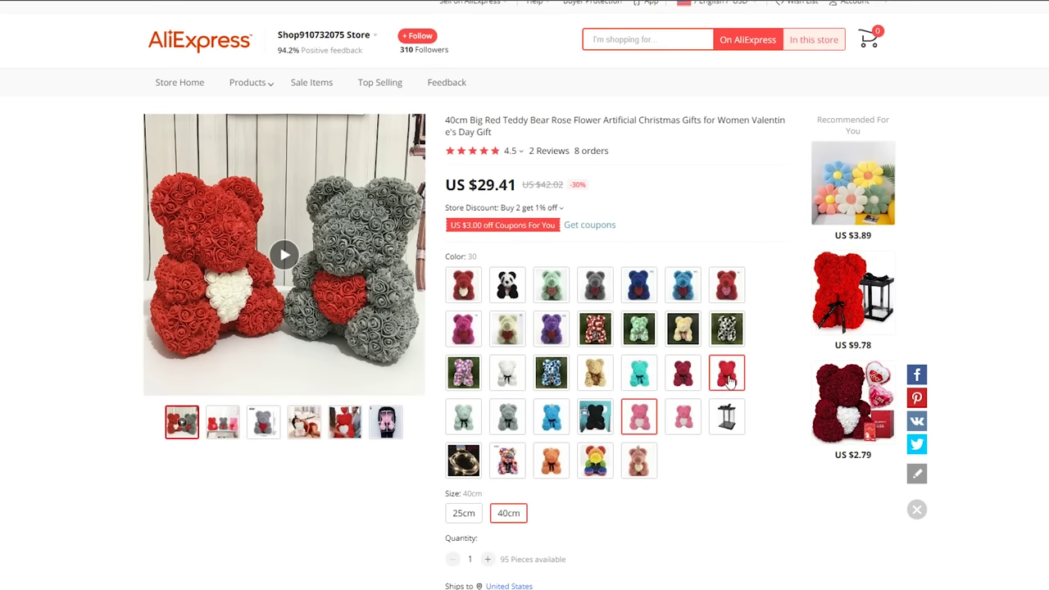
click(729, 380)
scroll(784, 375, down, 3)
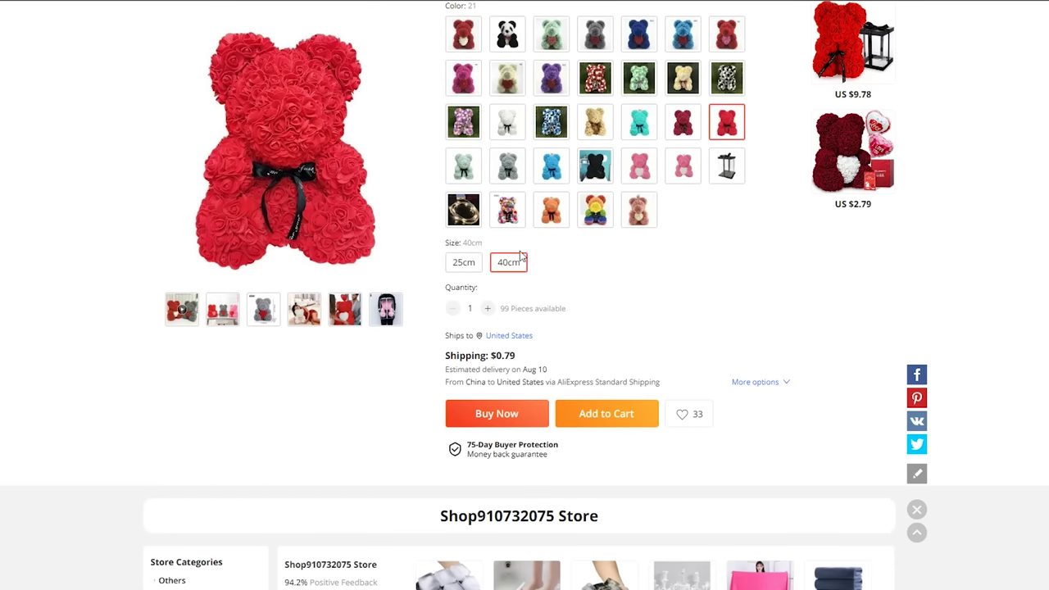
click(488, 309)
click(637, 305)
click(477, 417)
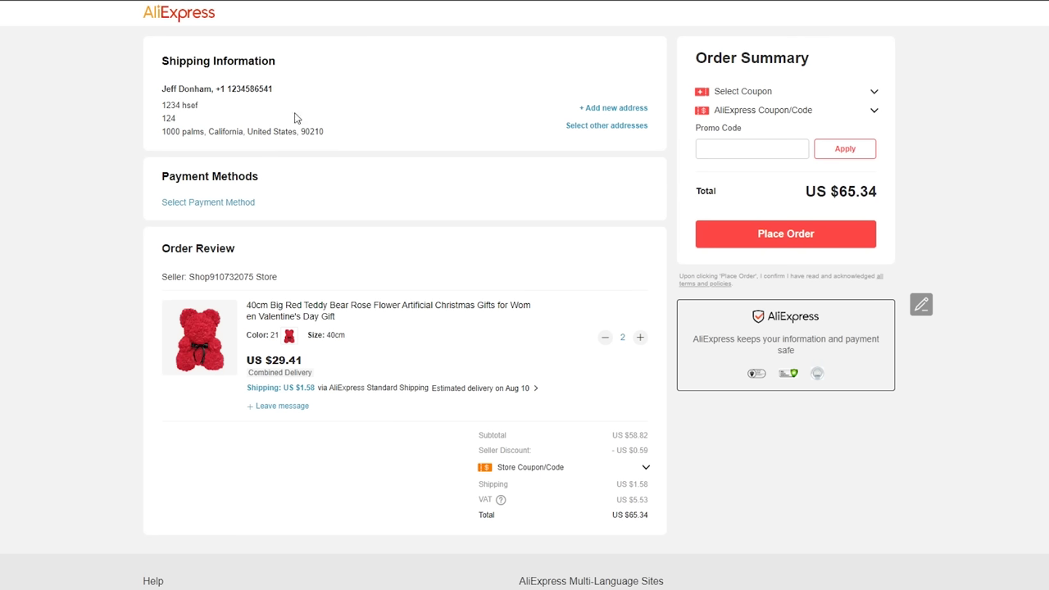
Start a new shipping address with the customer's contact name and phone number
click(619, 117)
click(339, 237)
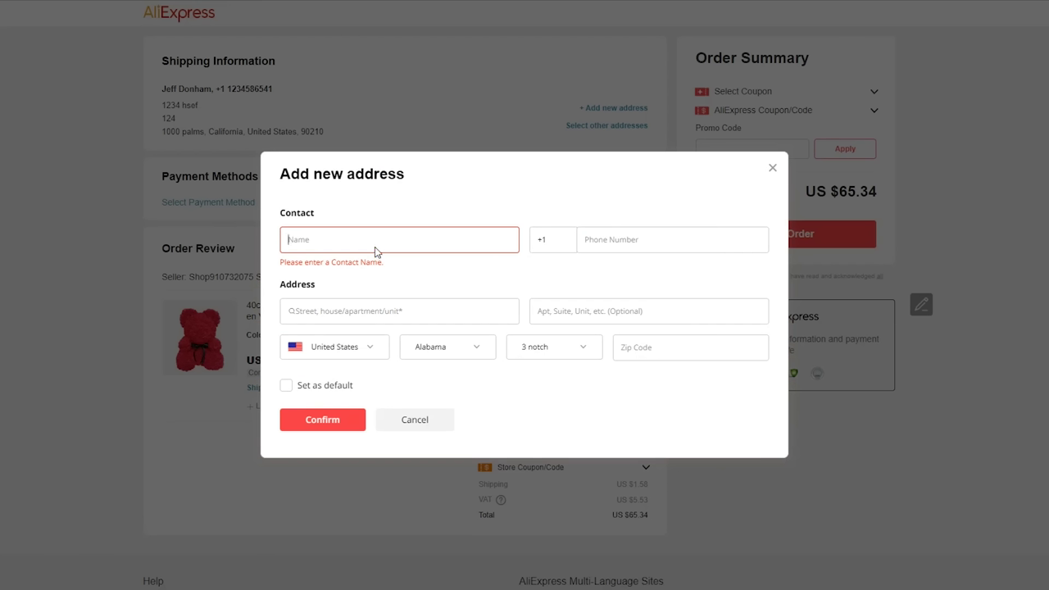
click(689, 256)
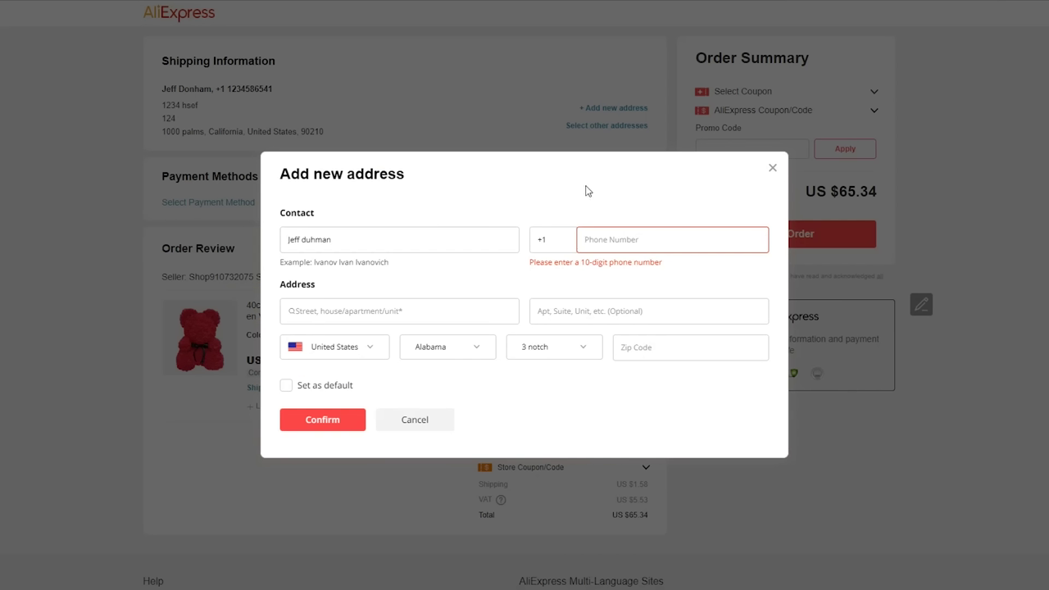
click(549, 220)
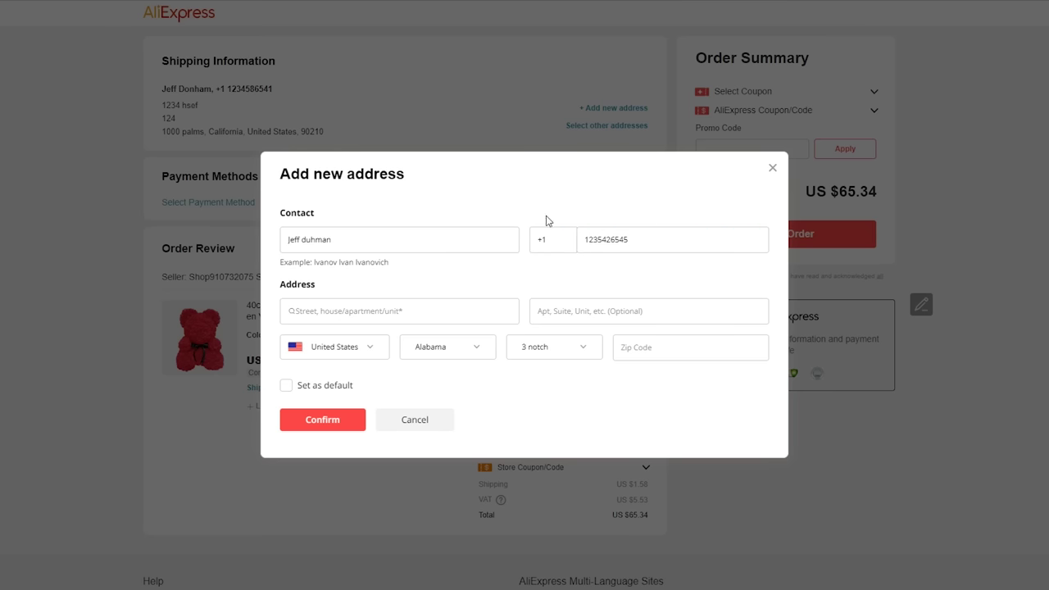
Enter the customer's street address, leaving the apartment field empty
click(382, 312)
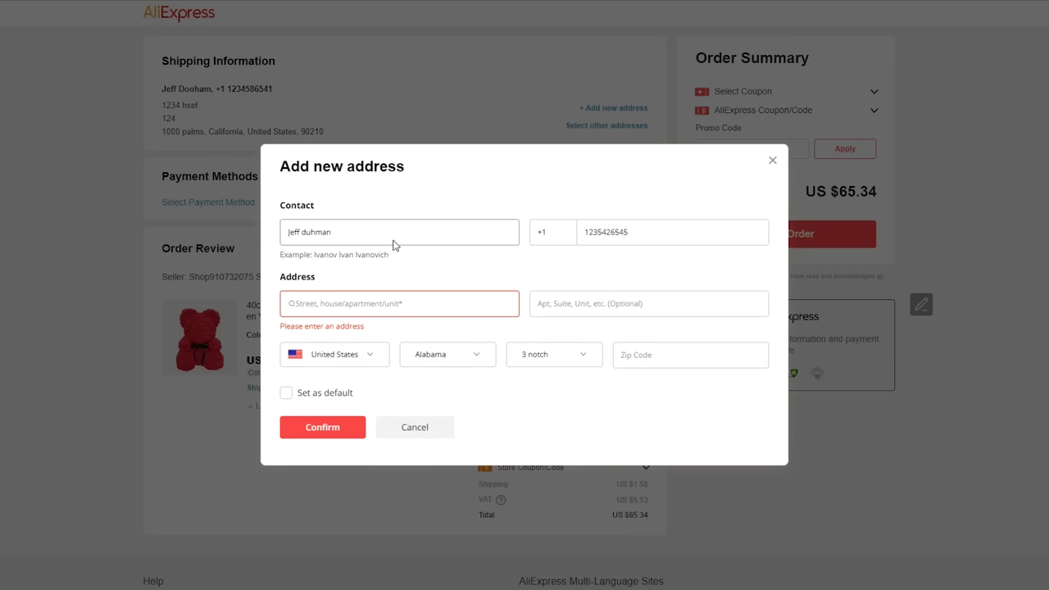
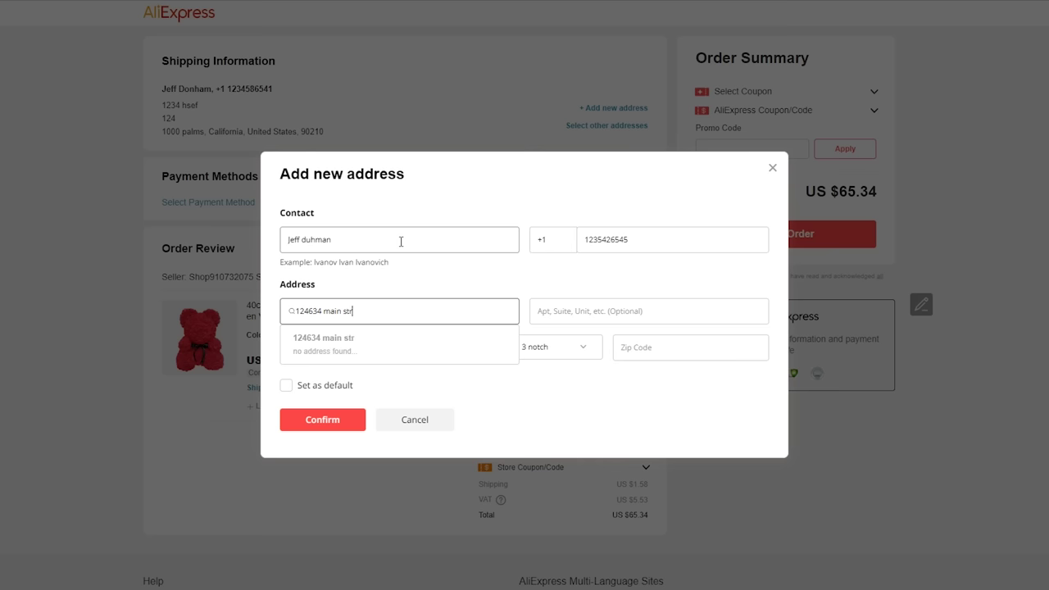
click(608, 308)
text(1)
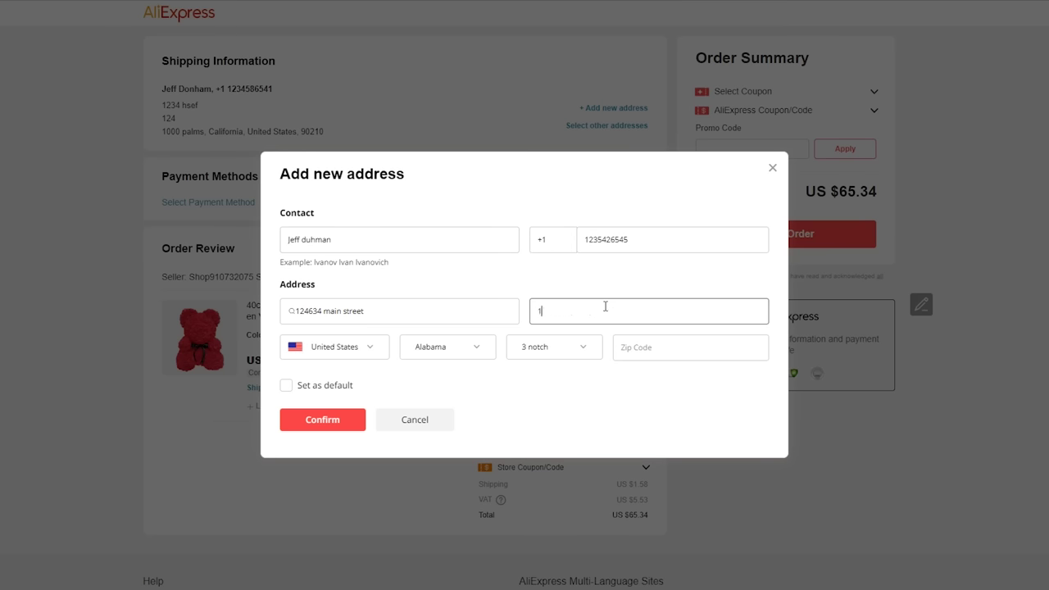
text(2)
key(BackSpace)
key(BackSpace)
text(12)
Set the state to California and the city to 29 palms, enter the customer's zip code, and confirm the address
click(363, 354)
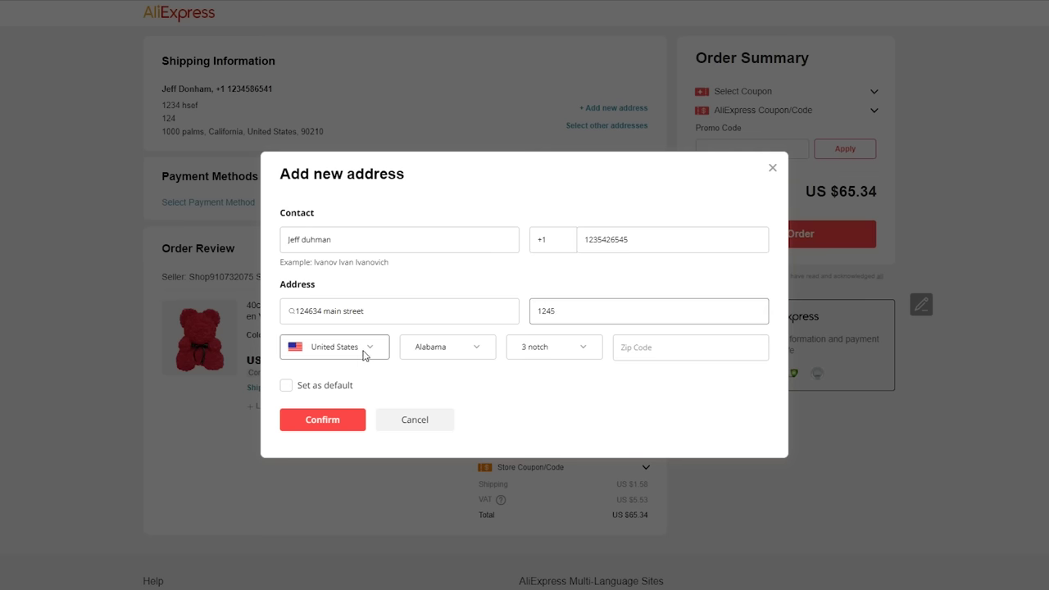
click(418, 350)
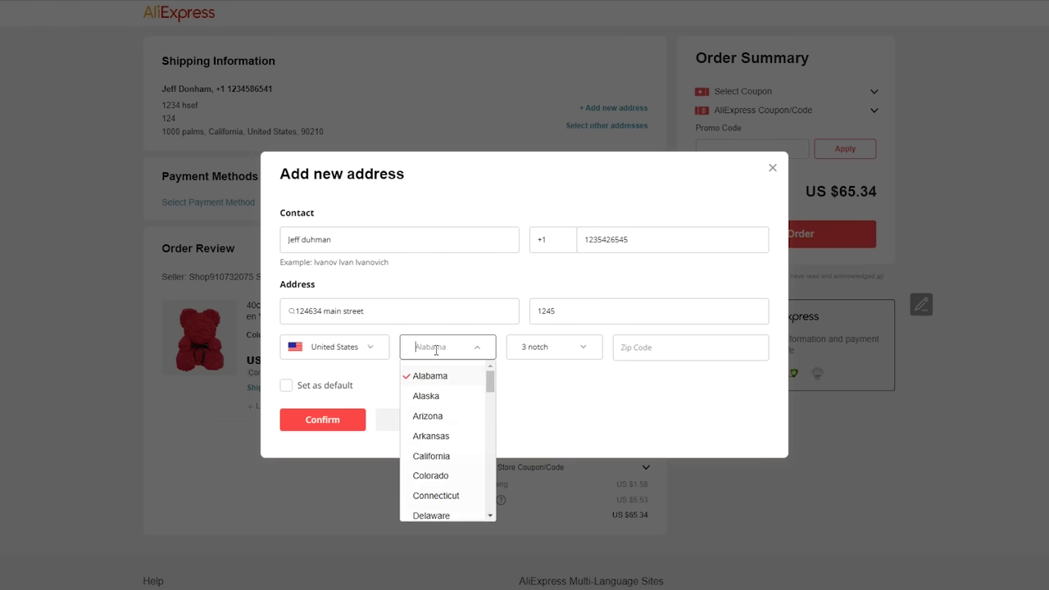
click(417, 459)
click(558, 346)
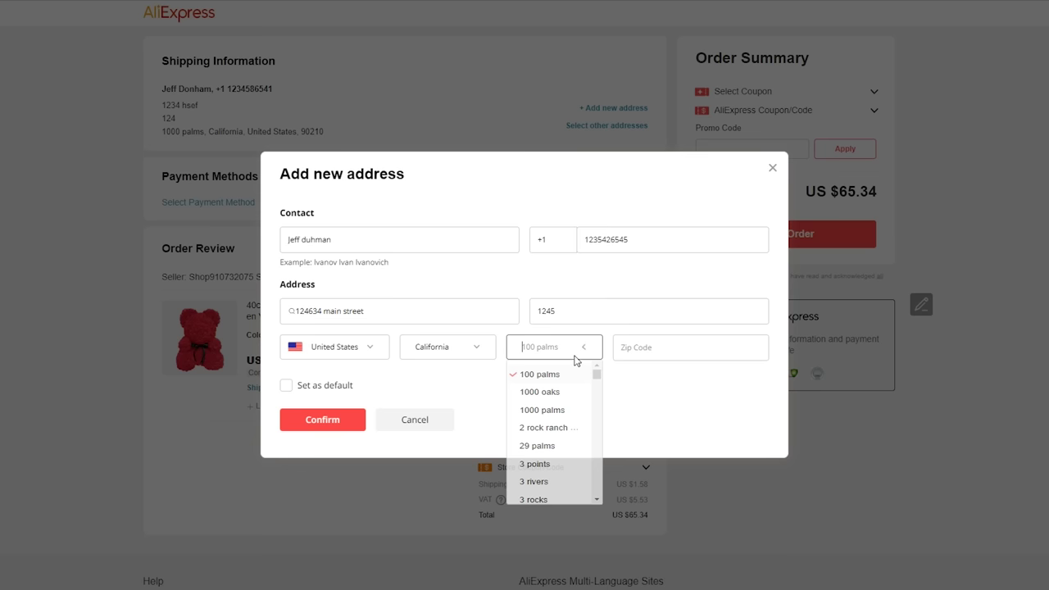
click(548, 453)
click(685, 344)
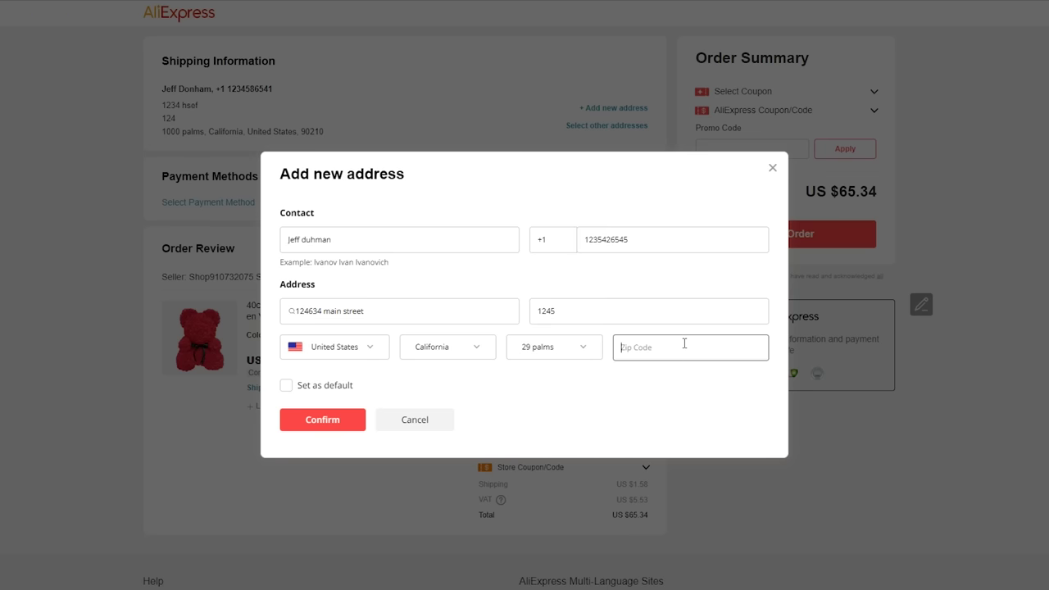
text(1)
key(BackSpace)
text(90210)
click(566, 391)
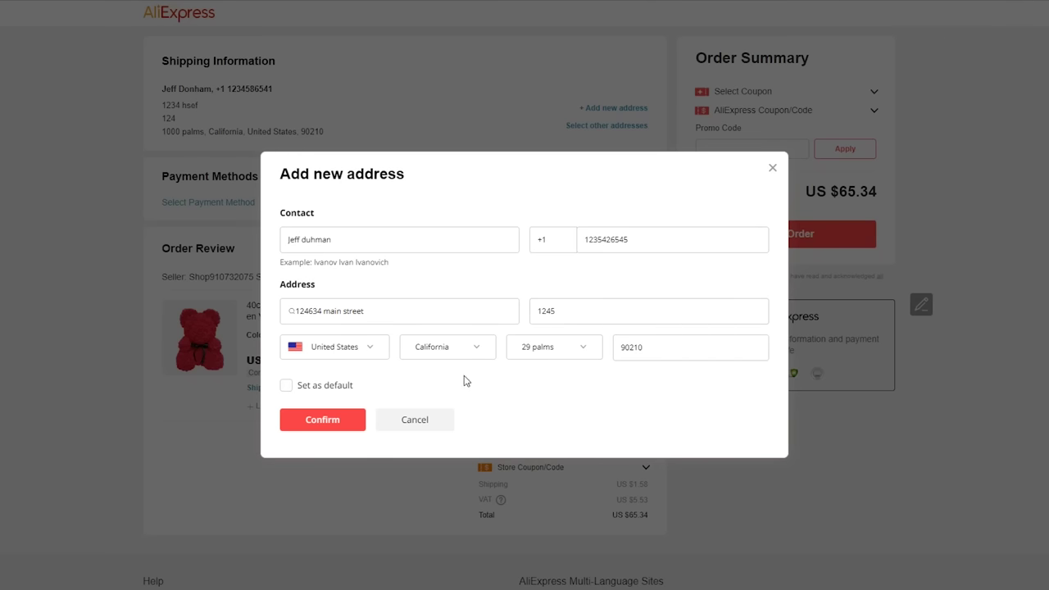
click(311, 429)
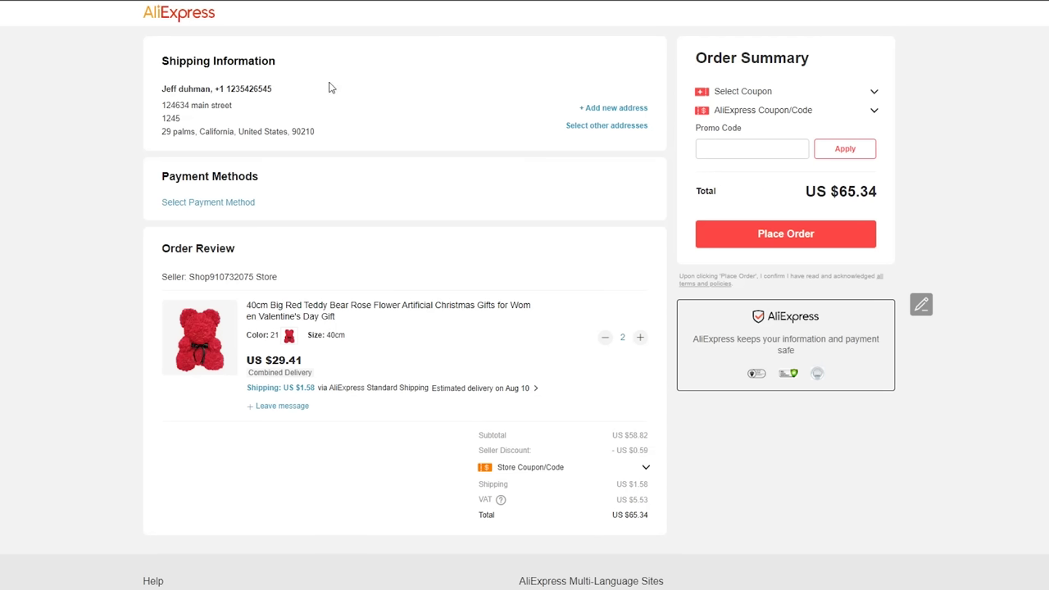
Review the saved shipping address and the payment method options without changing anything
drag(241, 113, 205, 105)
click(254, 119)
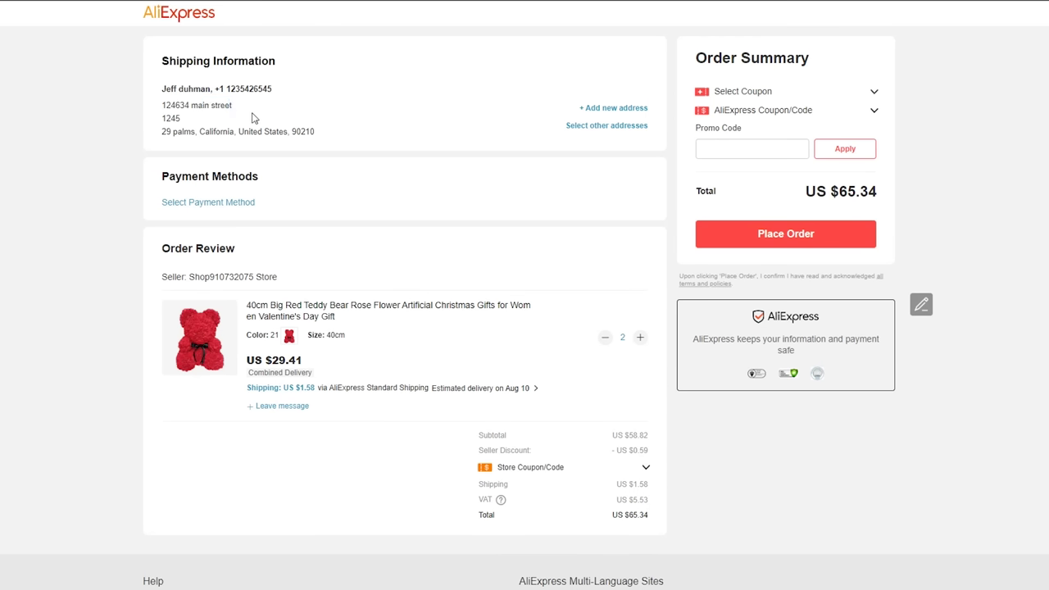
click(226, 203)
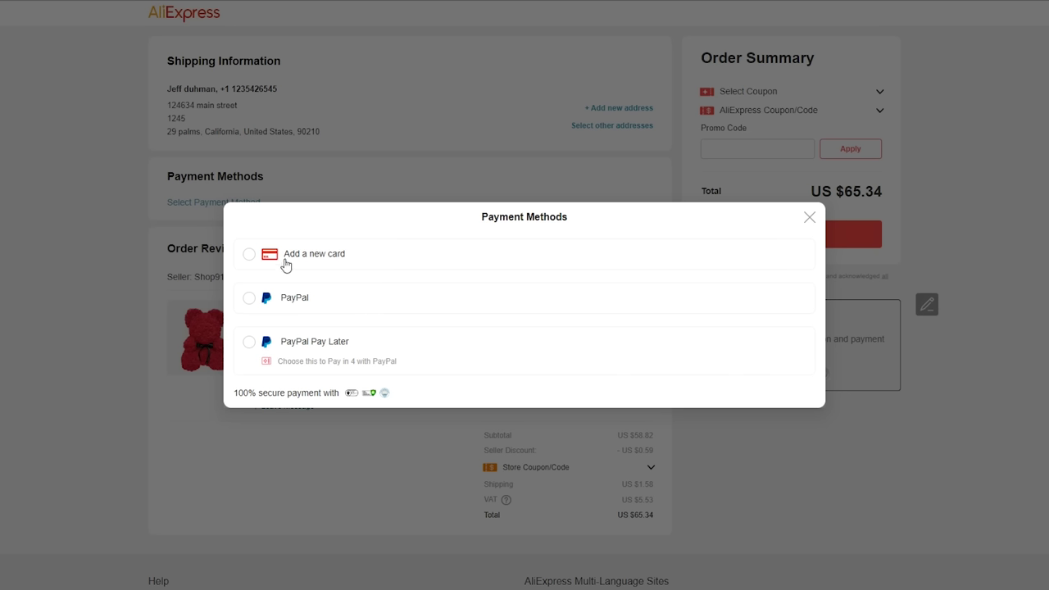
click(810, 219)
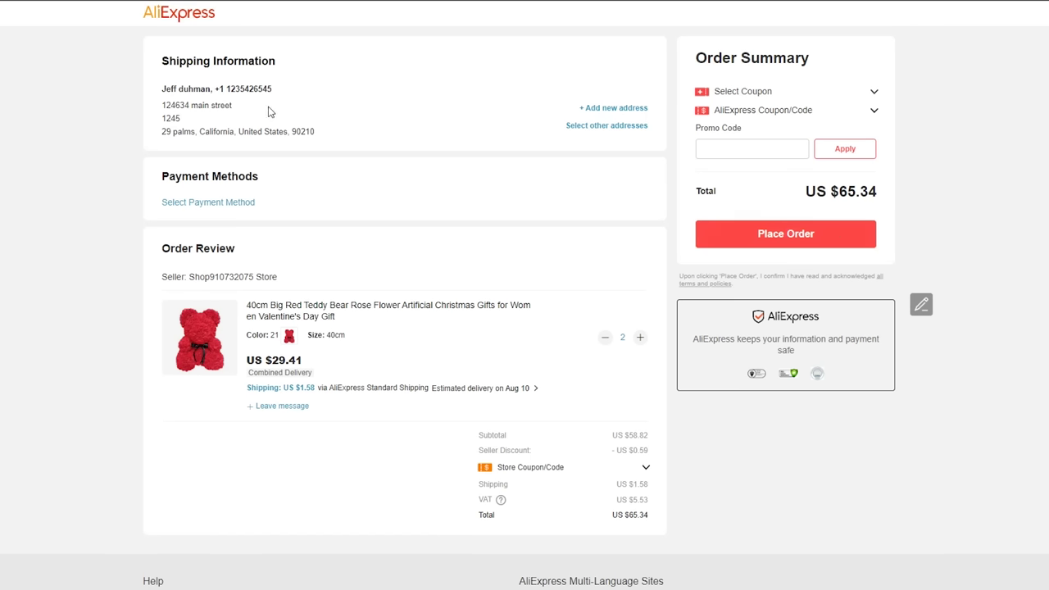
Open and cancel a new address form, then return to the AliExpress home page
drag(255, 113, 207, 123)
drag(158, 65, 264, 77)
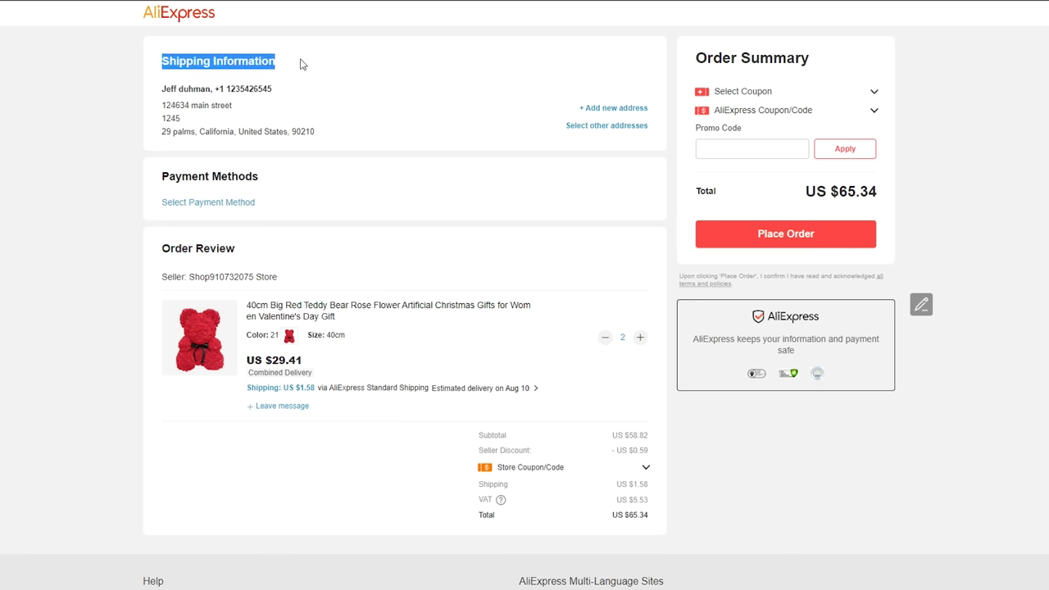
click(623, 109)
click(388, 237)
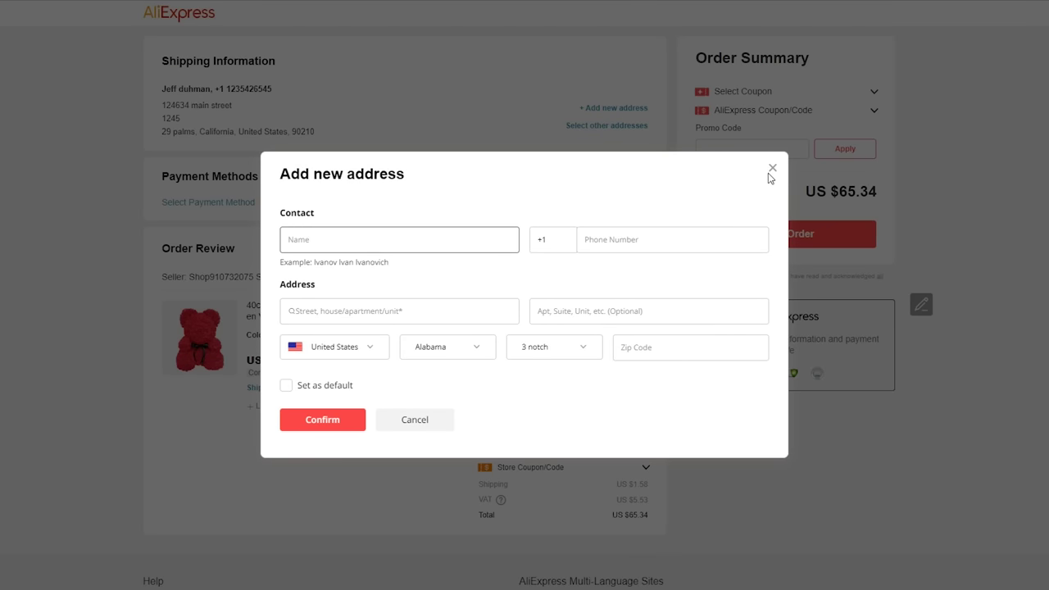
click(772, 169)
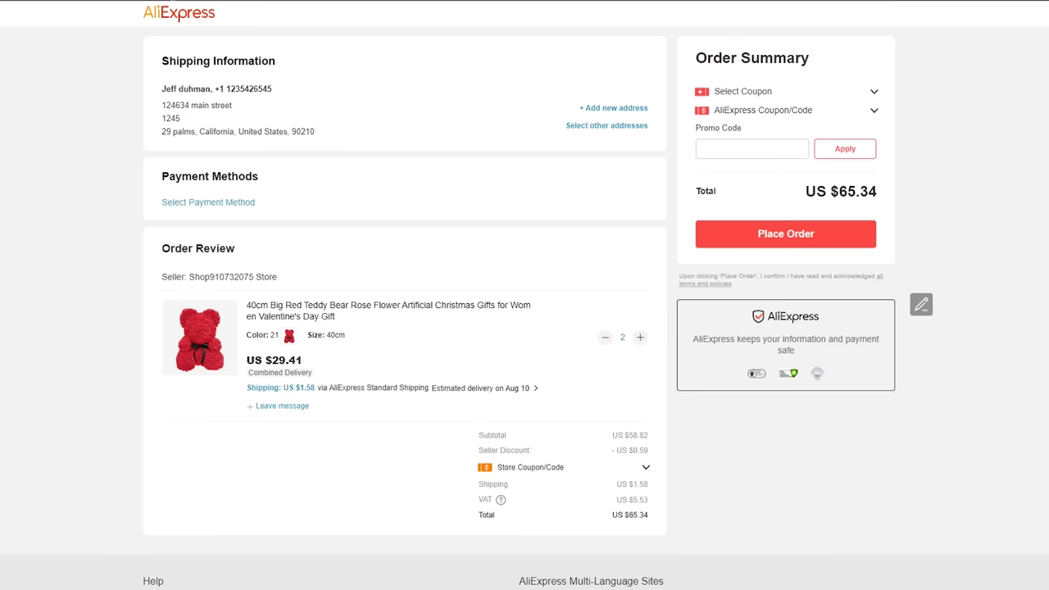
click(181, 14)
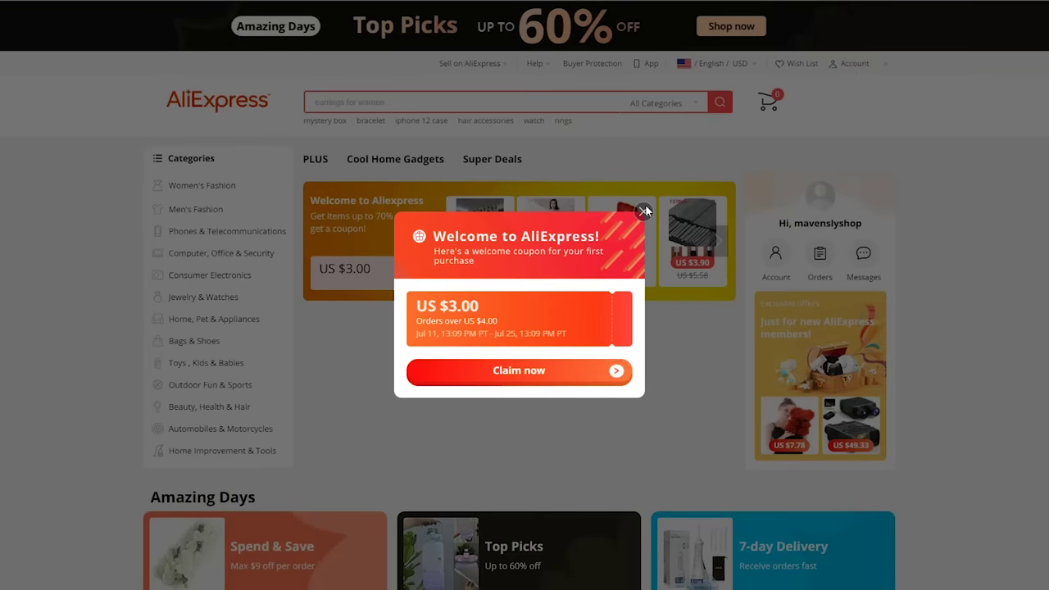
Dismiss the coupon popup and check My Orders' Processing and Shipped tabs, both empty
click(644, 211)
mouse_move(866, 65)
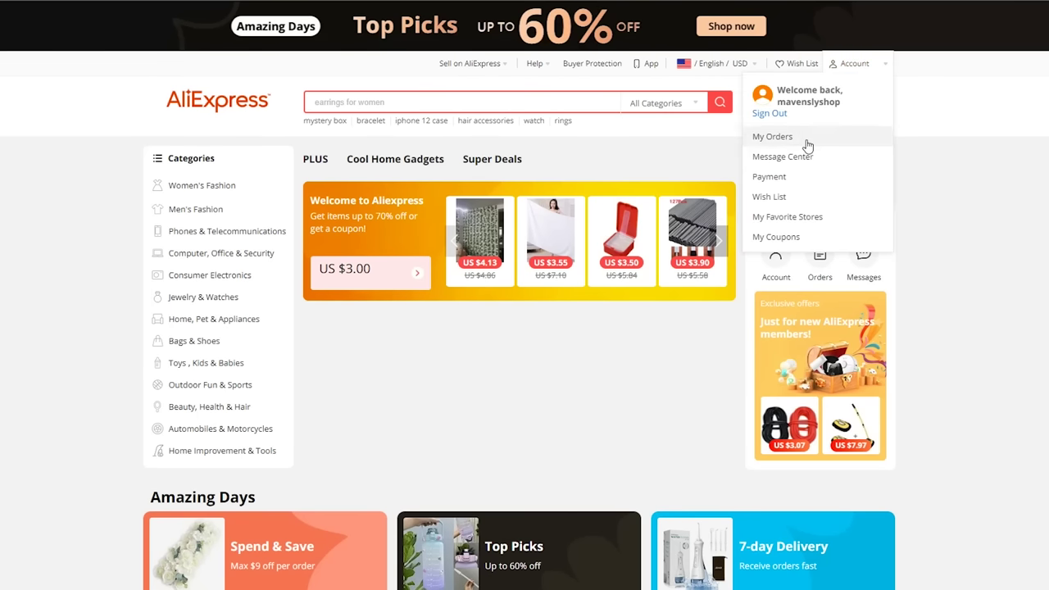
click(770, 138)
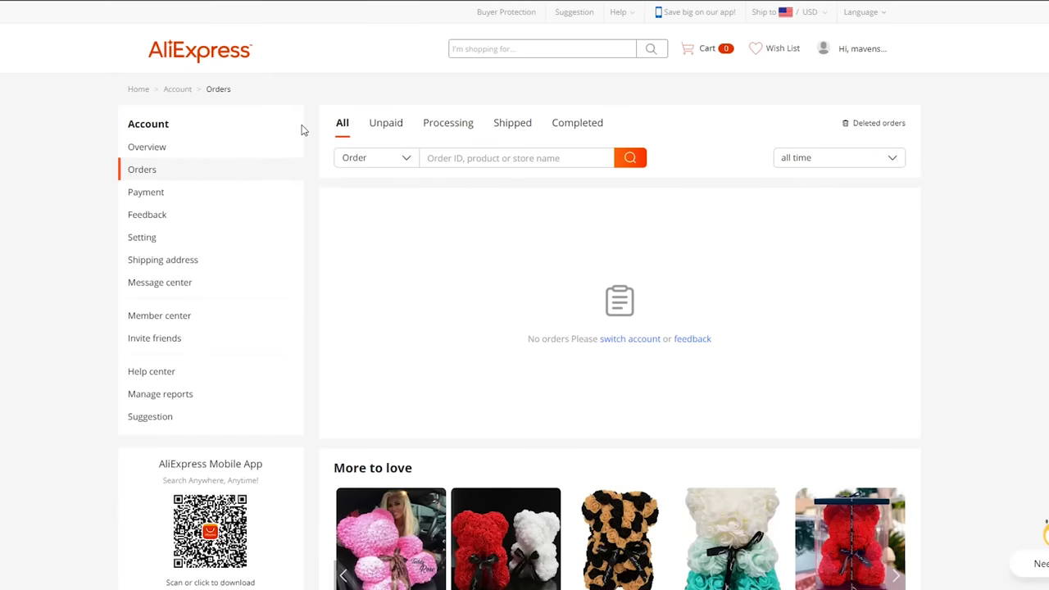
click(449, 127)
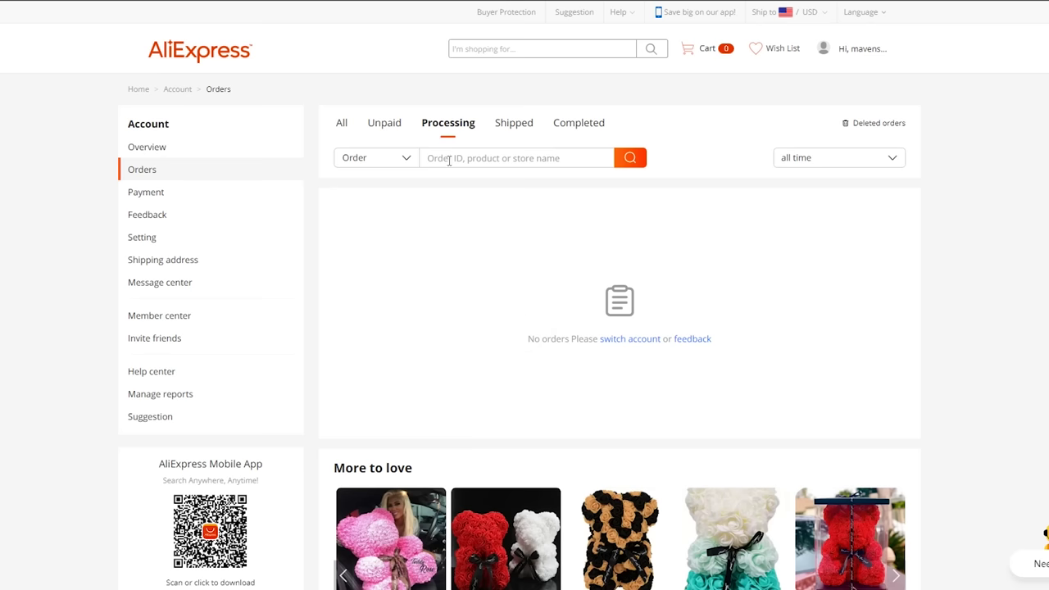
click(517, 125)
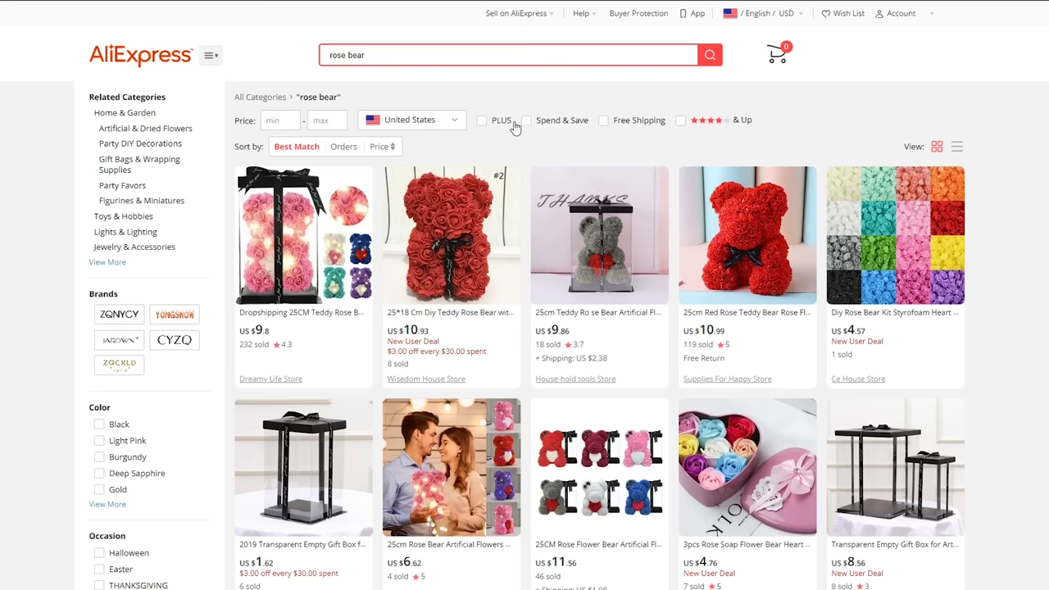
Filter rose bear results to ship from China, then back to United States
click(455, 122)
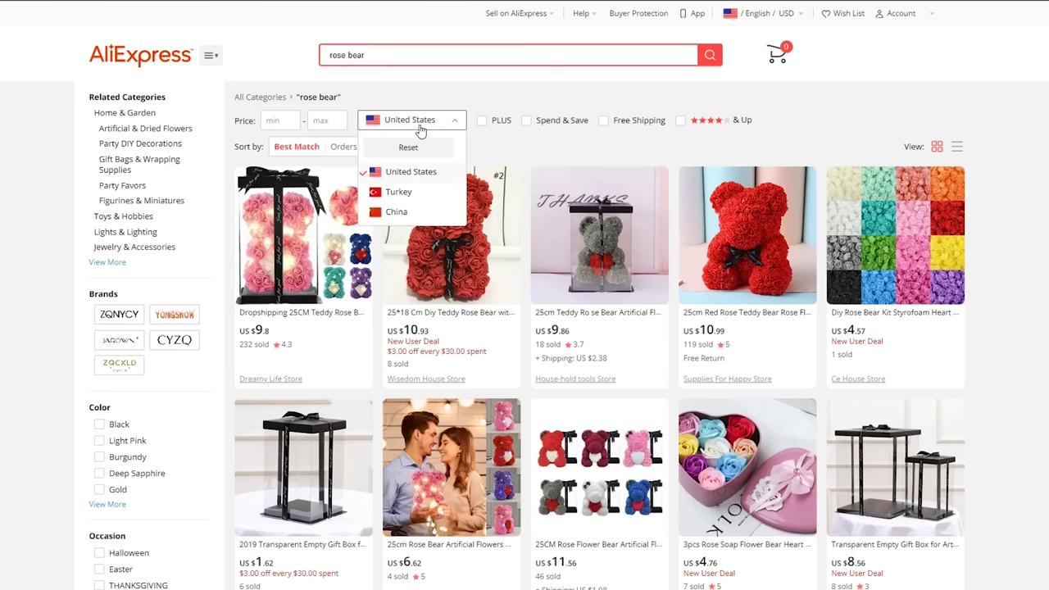
click(400, 213)
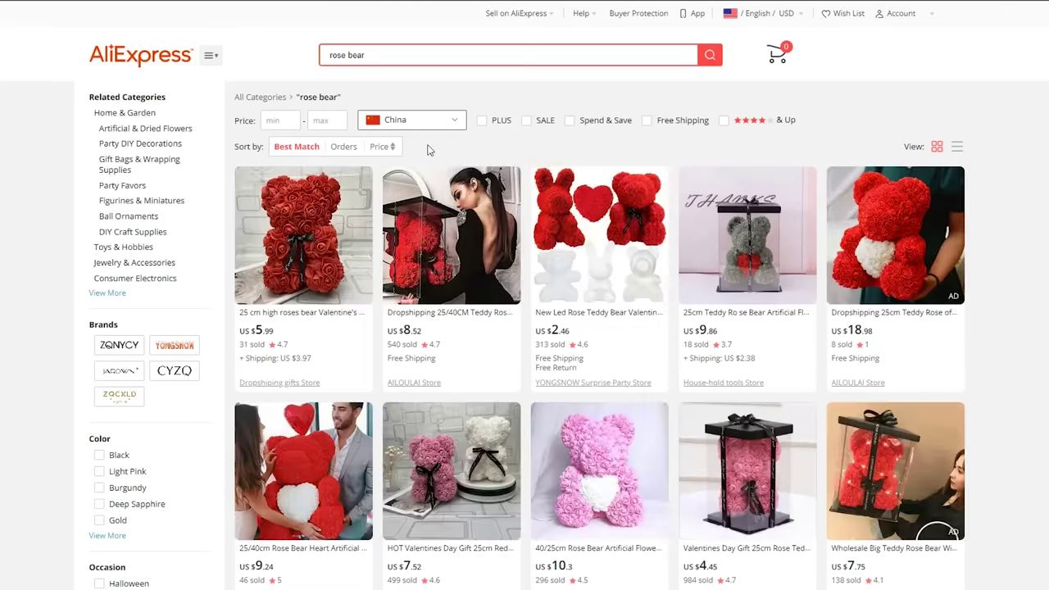
click(433, 125)
click(414, 172)
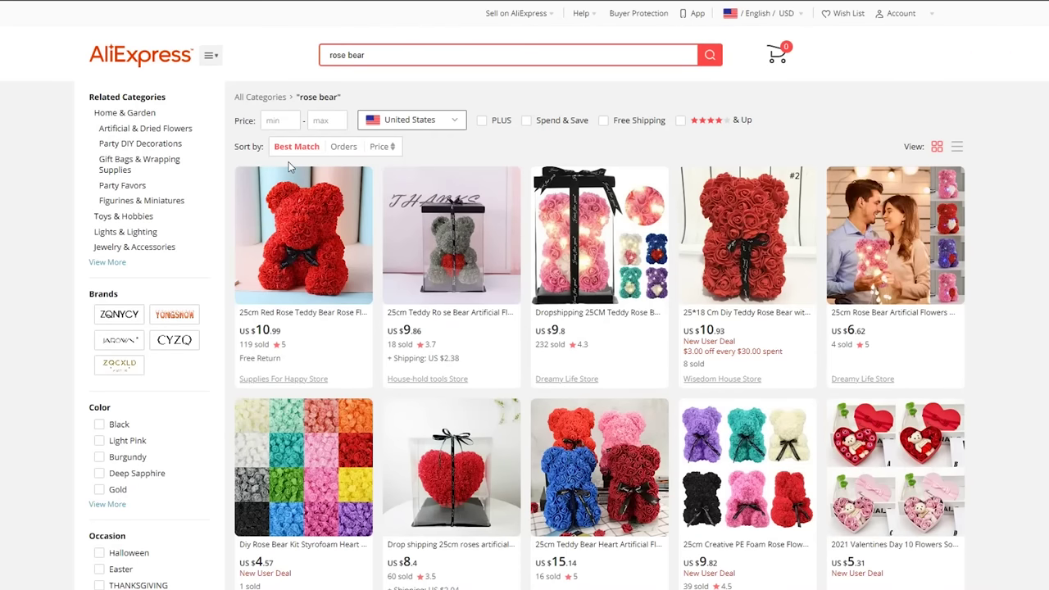
Open the 25cm red rose bear and compare its shipping options and Jul 26 delivery with today's date
click(289, 218)
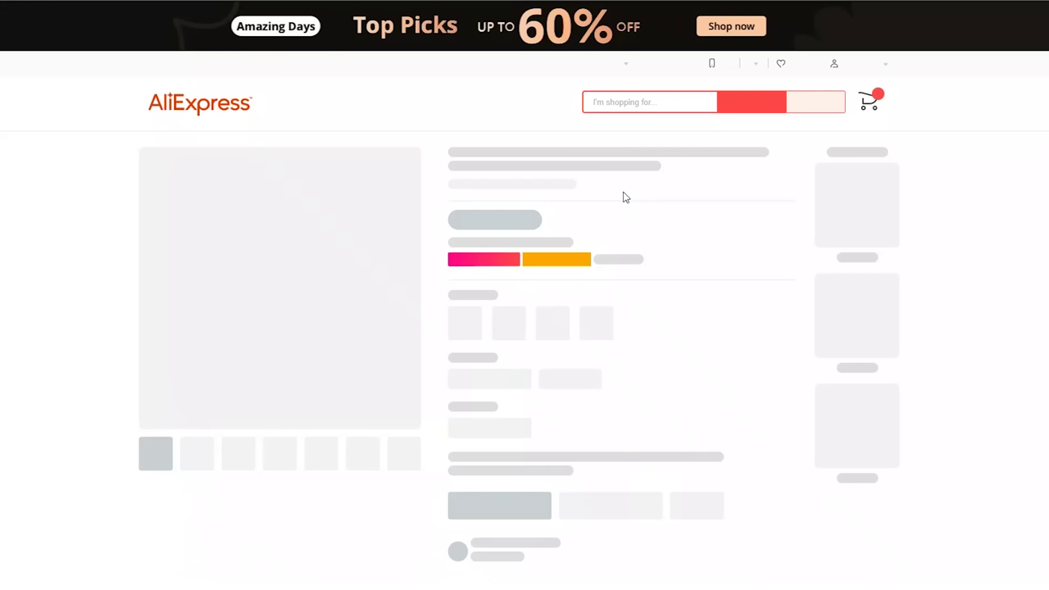
scroll(627, 440, down, 1)
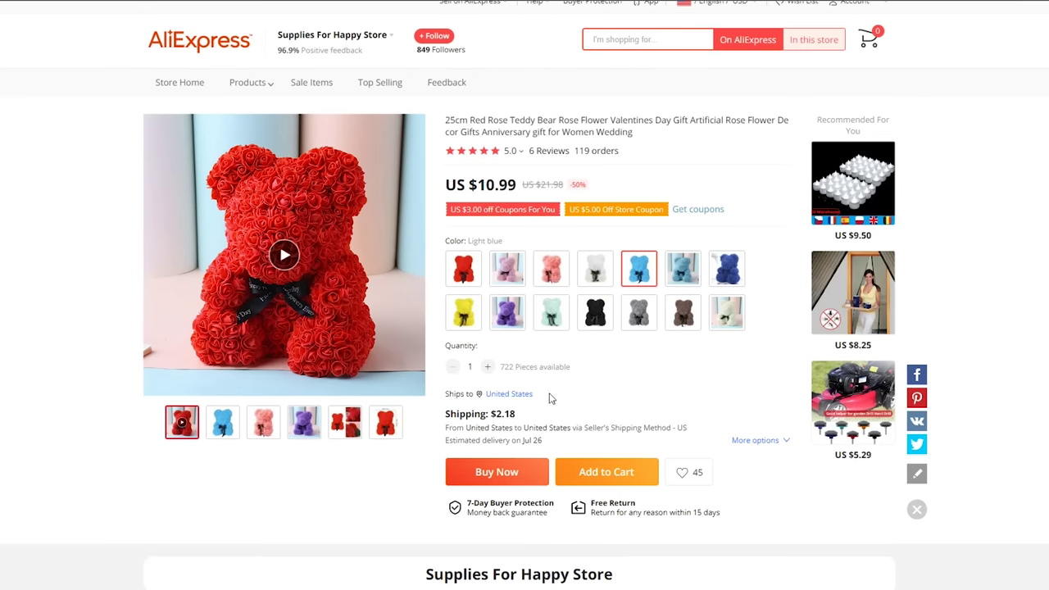
click(537, 443)
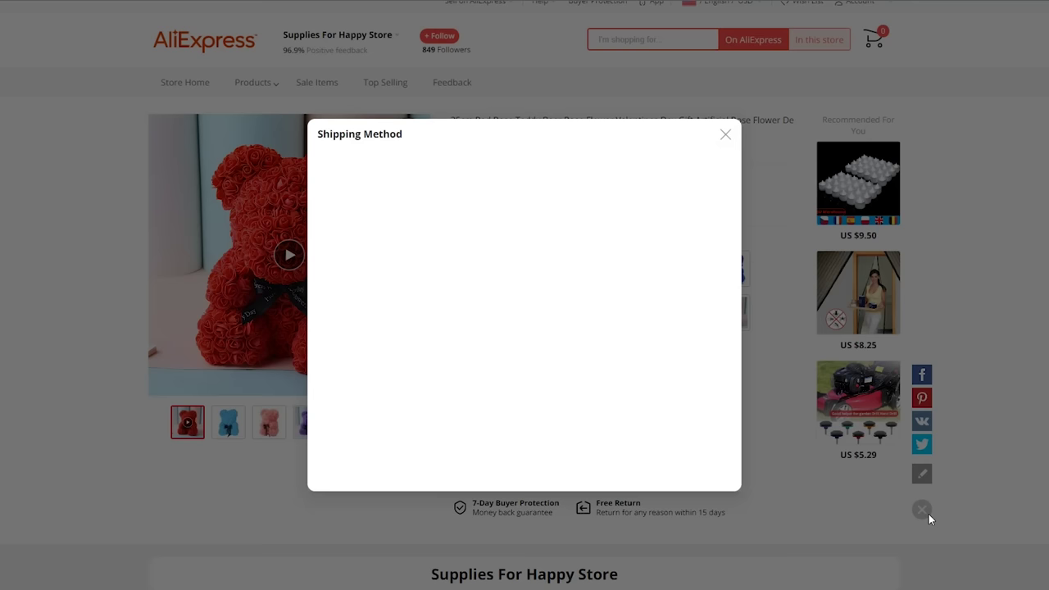
click(726, 137)
key(super+alt+d)
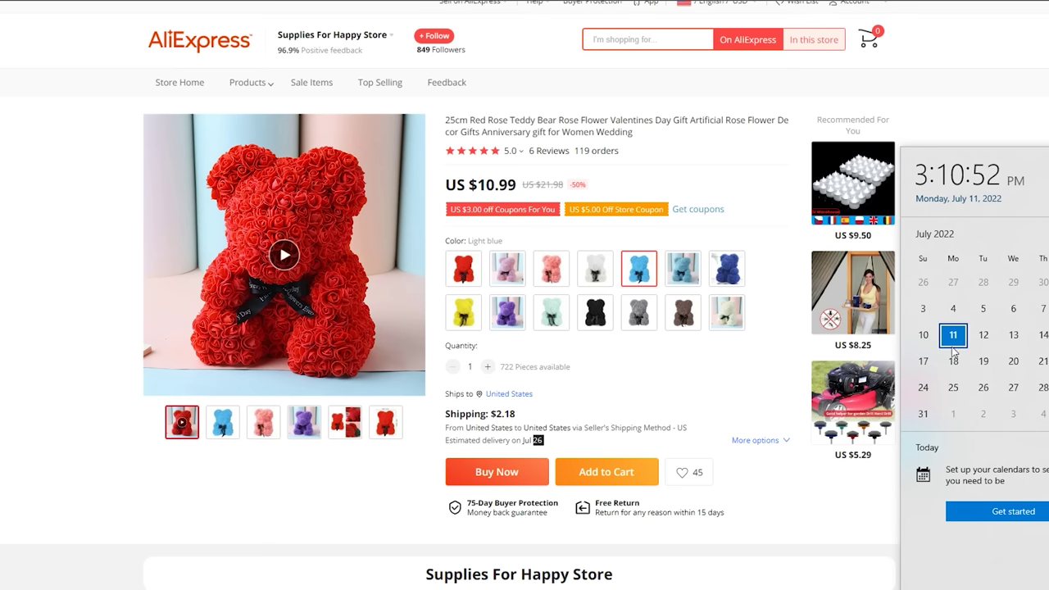
click(757, 366)
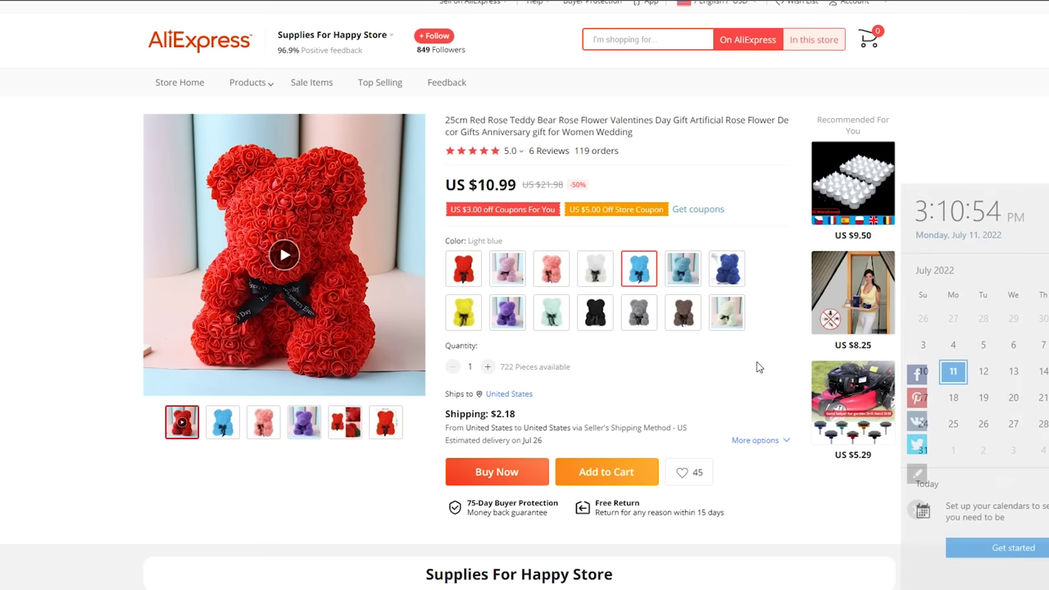